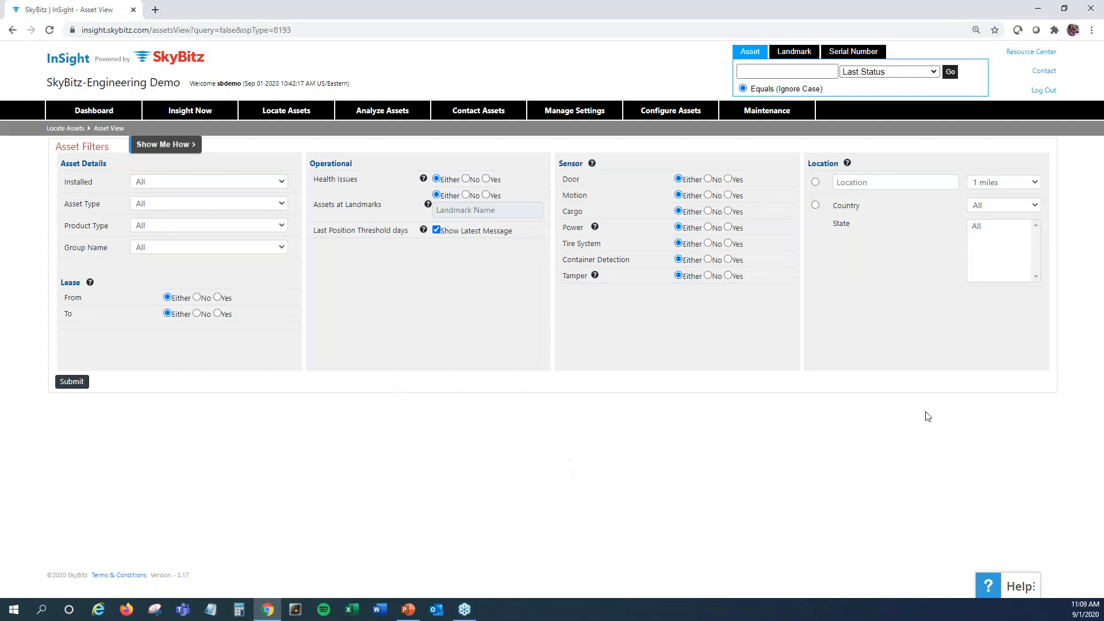
Open landmark editing and search by landmark name for SD_Pennsylvania
{"action": "mouse_move", "coordinate": [550, 114]}
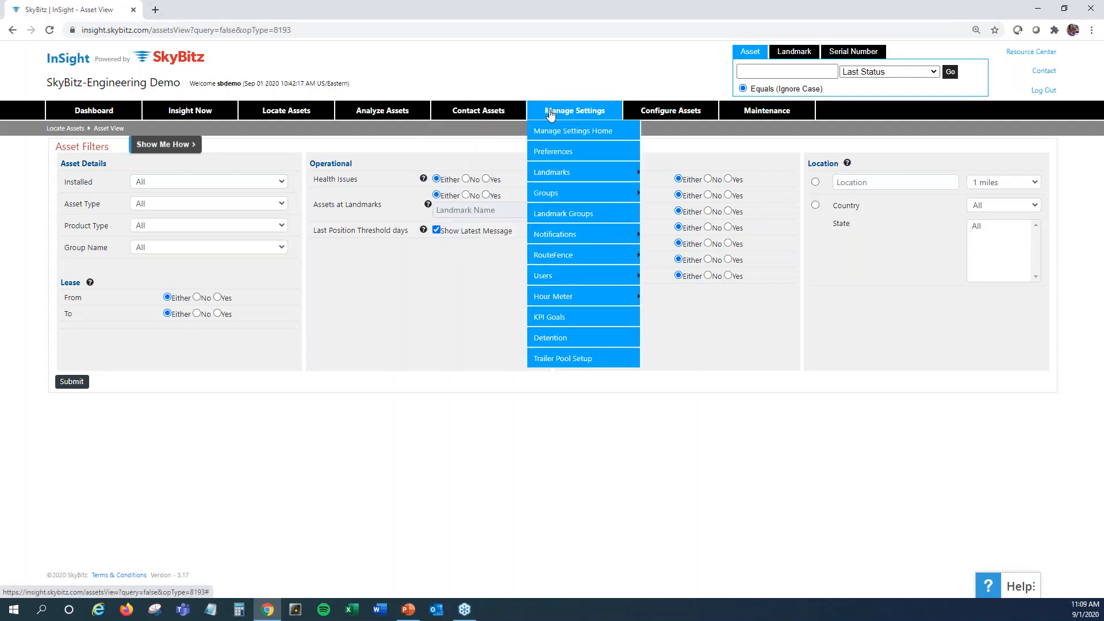
{"action": "mouse_move", "coordinate": [576, 175]}
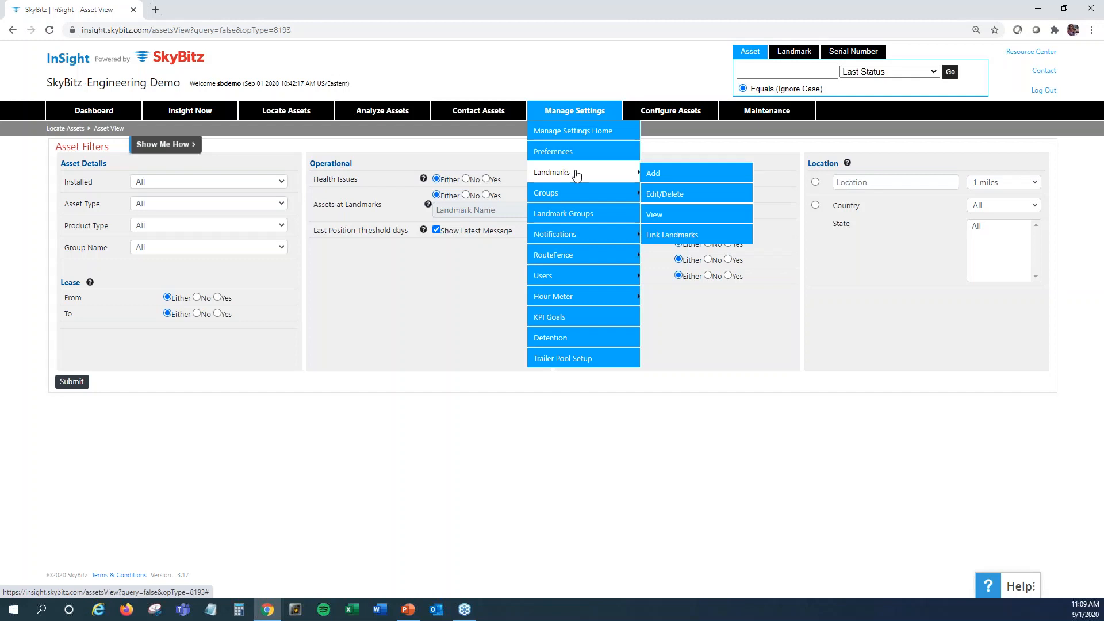
{"action": "left_click", "coordinate": [657, 195]}
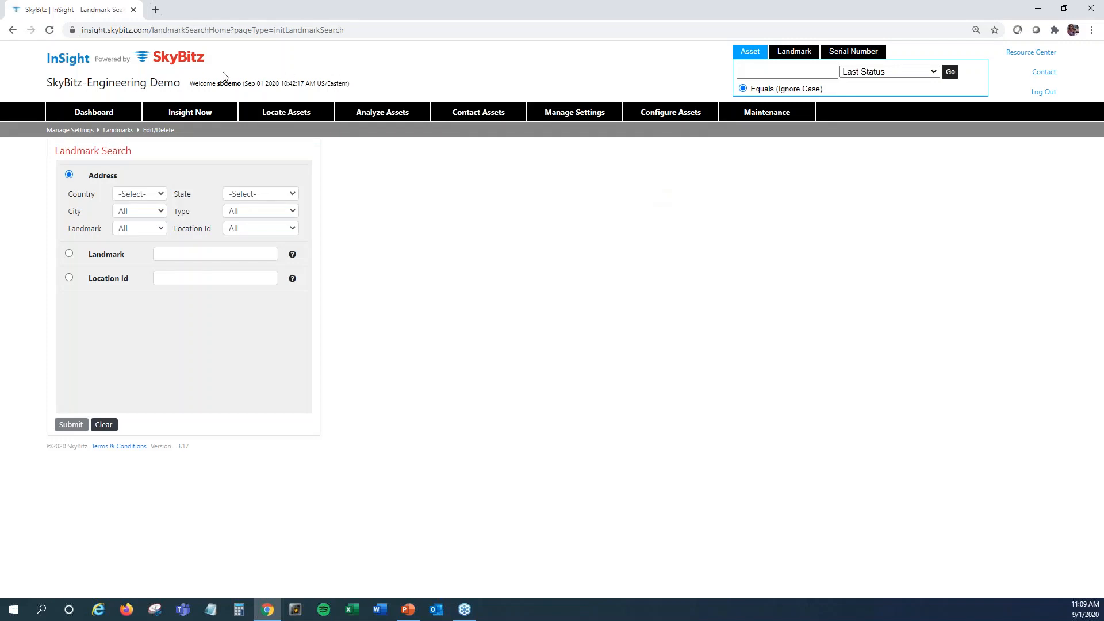
{"action": "left_click", "coordinate": [229, 255]}
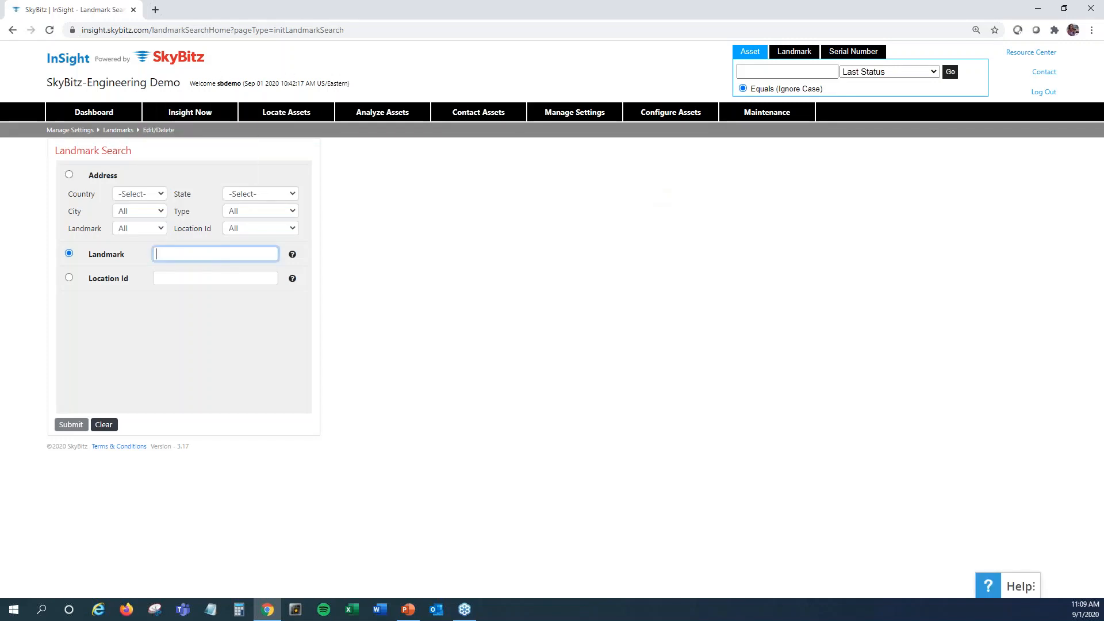
{"action": "type", "text": "SD_P"}
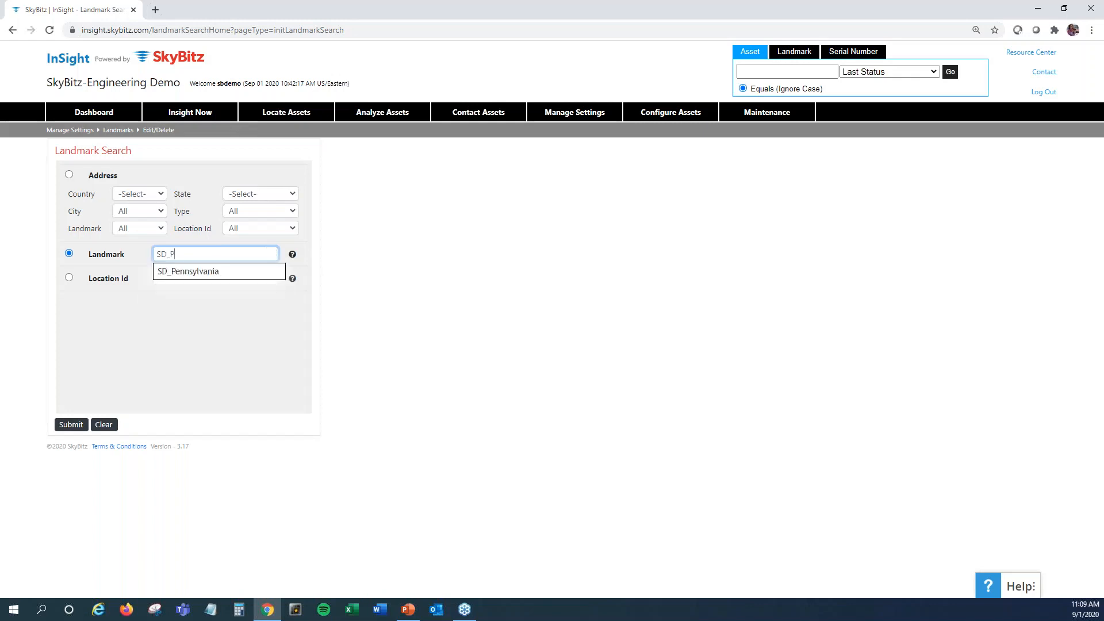
{"action": "left_click", "coordinate": [217, 270]}
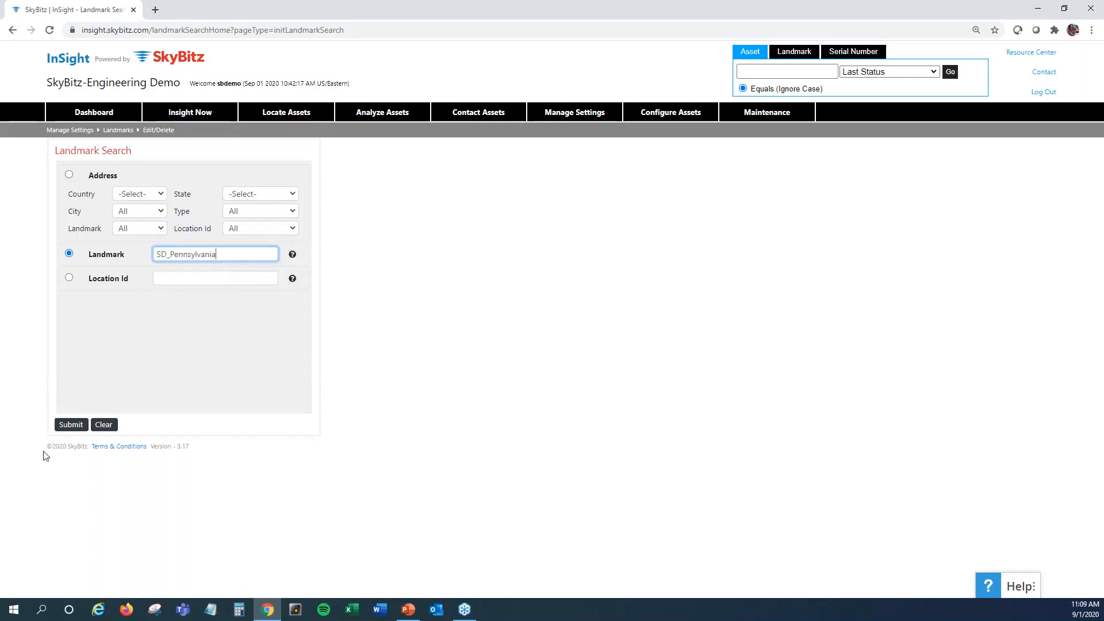
{"action": "left_click", "coordinate": [71, 424]}
{"action": "left_click", "coordinate": [68, 424]}
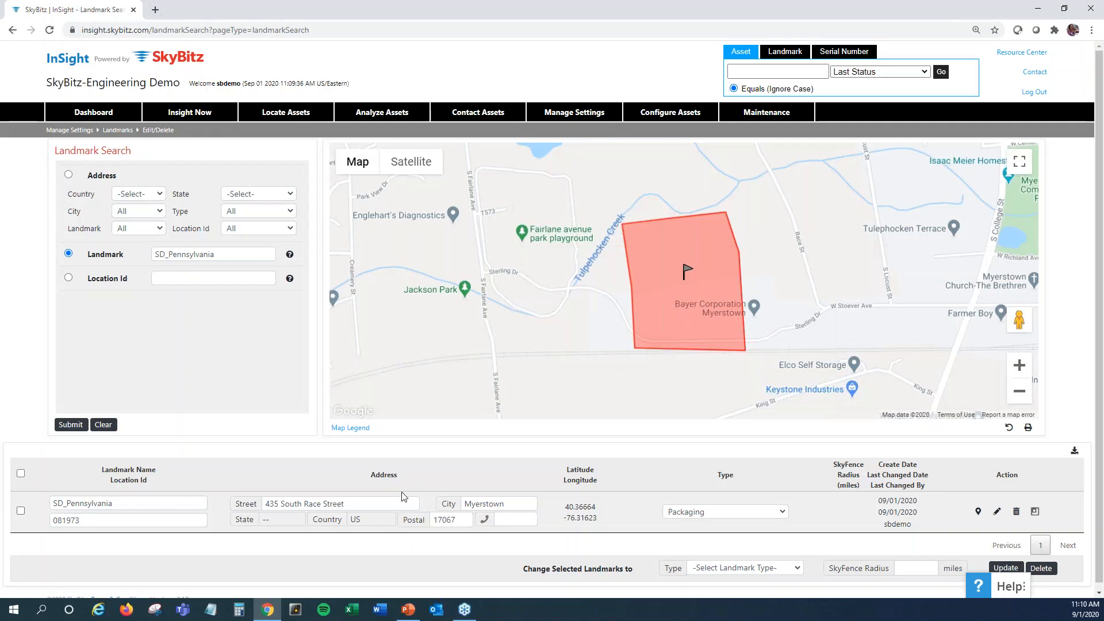
Open the nested landmark editor for the SD_Pennsylvania landmark
{"action": "scroll", "coordinate": [475, 568], "scroll_direction": "down", "scroll_amount": 1}
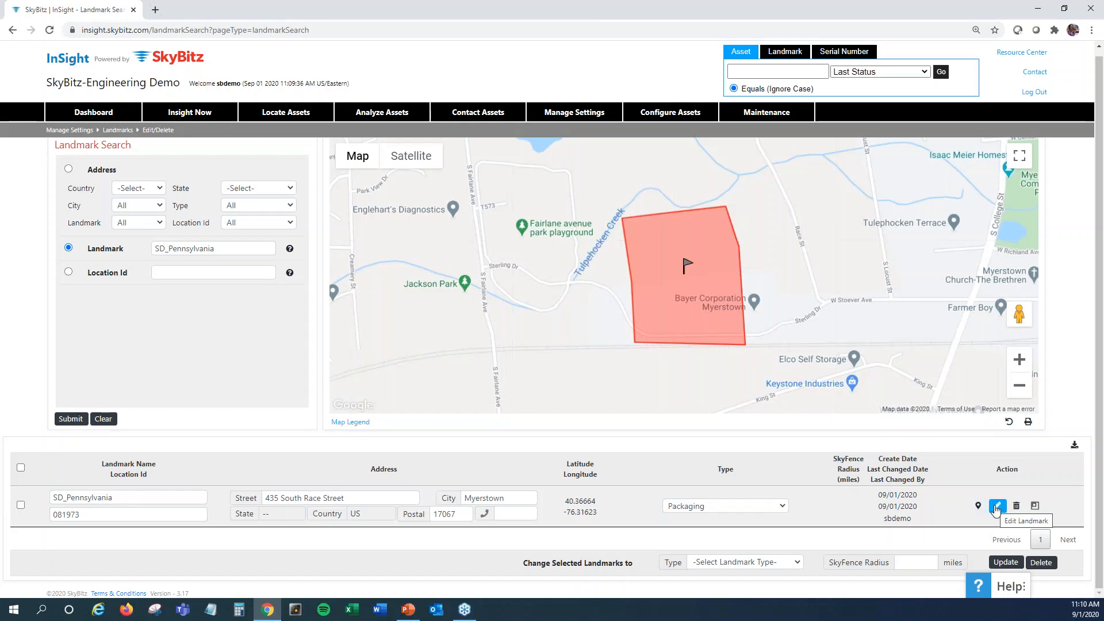
{"action": "left_click", "coordinate": [1034, 507]}
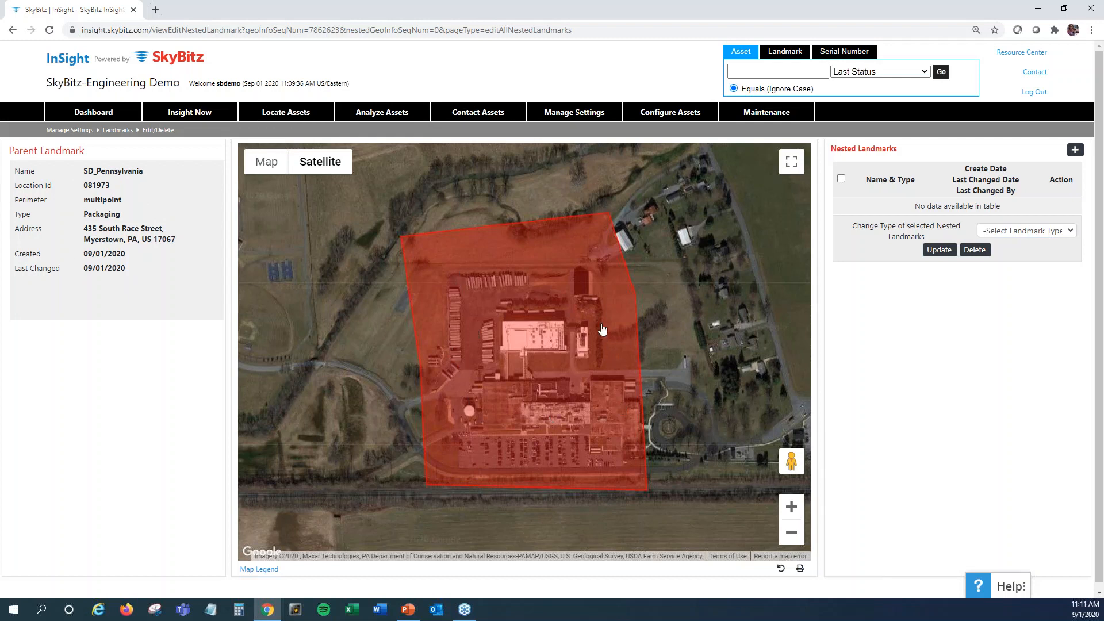
{"action": "mouse_move", "coordinate": [318, 167]}
Start a multipoint nested landmark and fit its perimeter around the row of parked trailers near the northern edge of the parent landmark
{"action": "left_click", "coordinate": [1076, 150]}
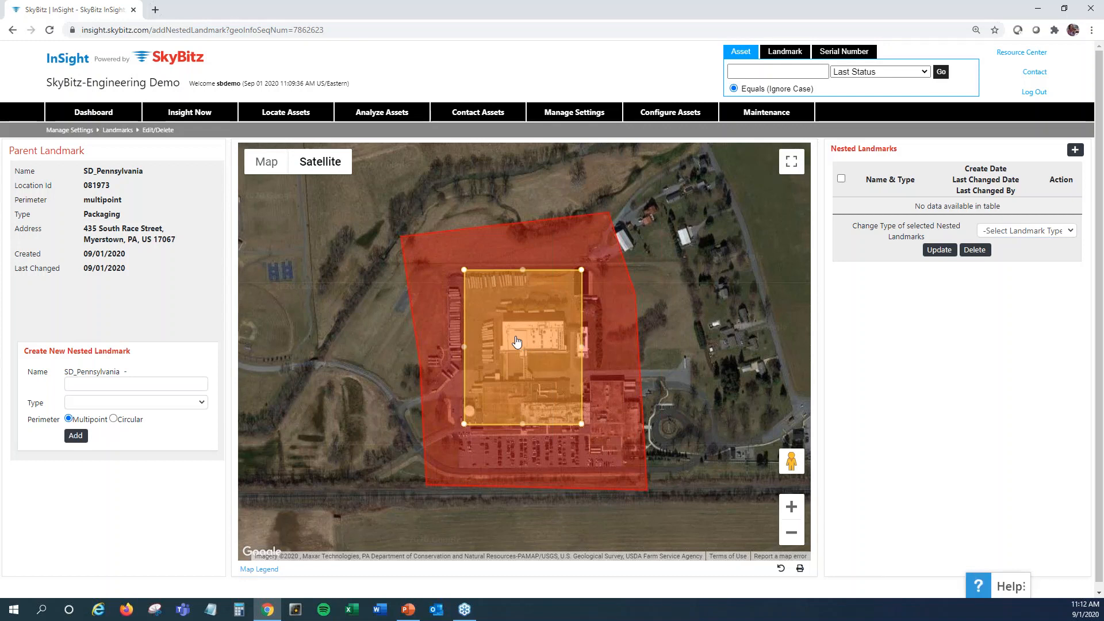
{"action": "left_click_drag", "start_coordinate": [517, 341], "coordinate": [508, 341]}
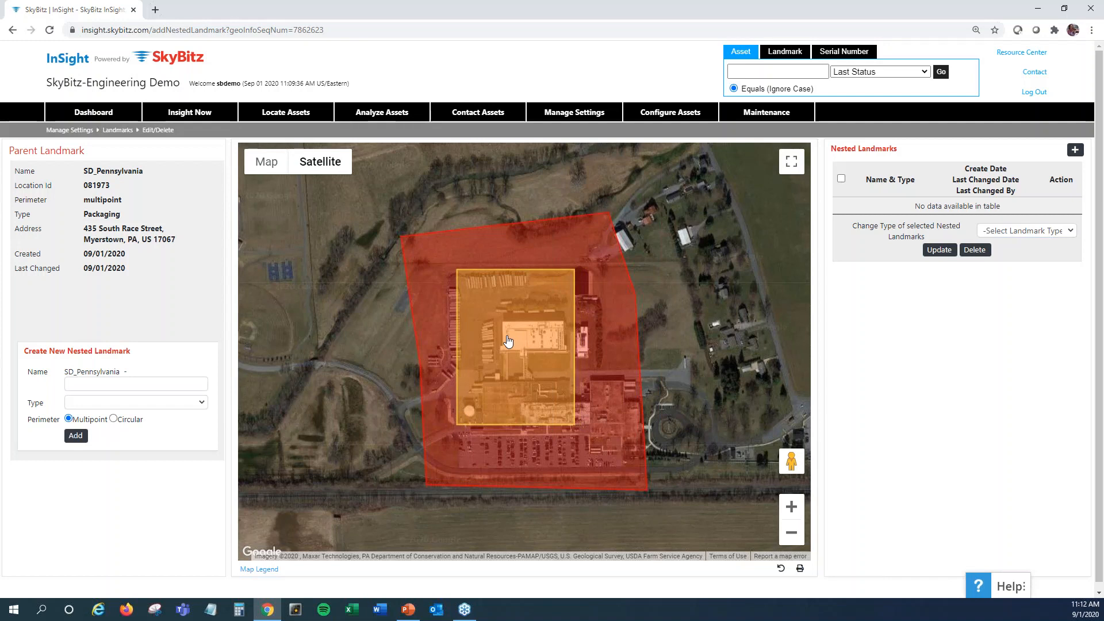
{"action": "left_click", "coordinate": [508, 341]}
{"action": "left_click_drag", "start_coordinate": [500, 347], "coordinate": [484, 311]}
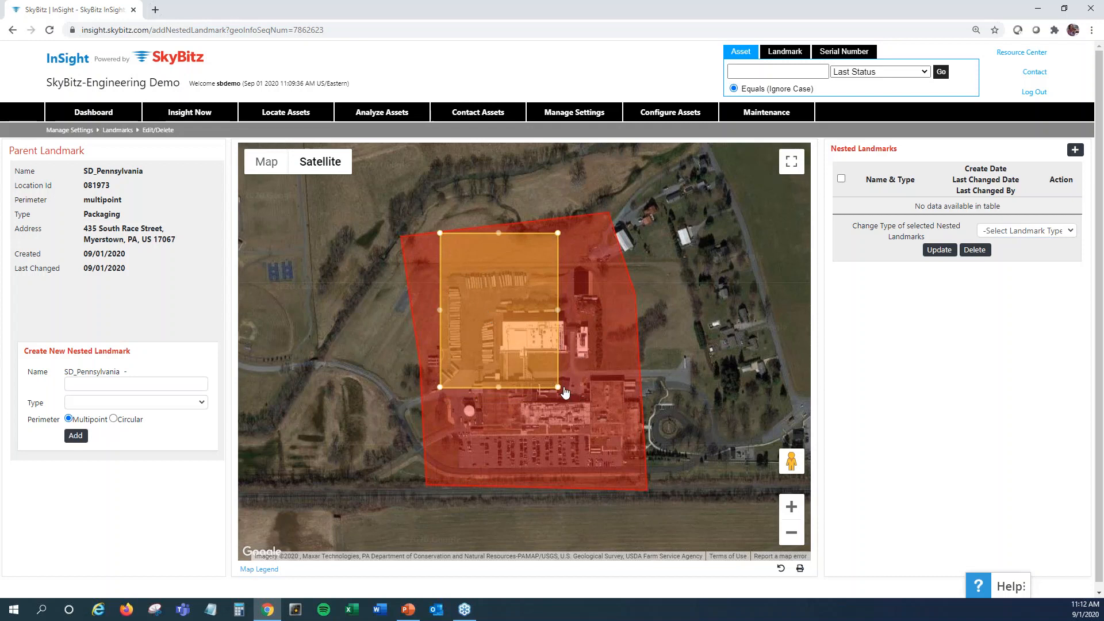
{"action": "left_click_drag", "start_coordinate": [558, 310], "coordinate": [546, 296]}
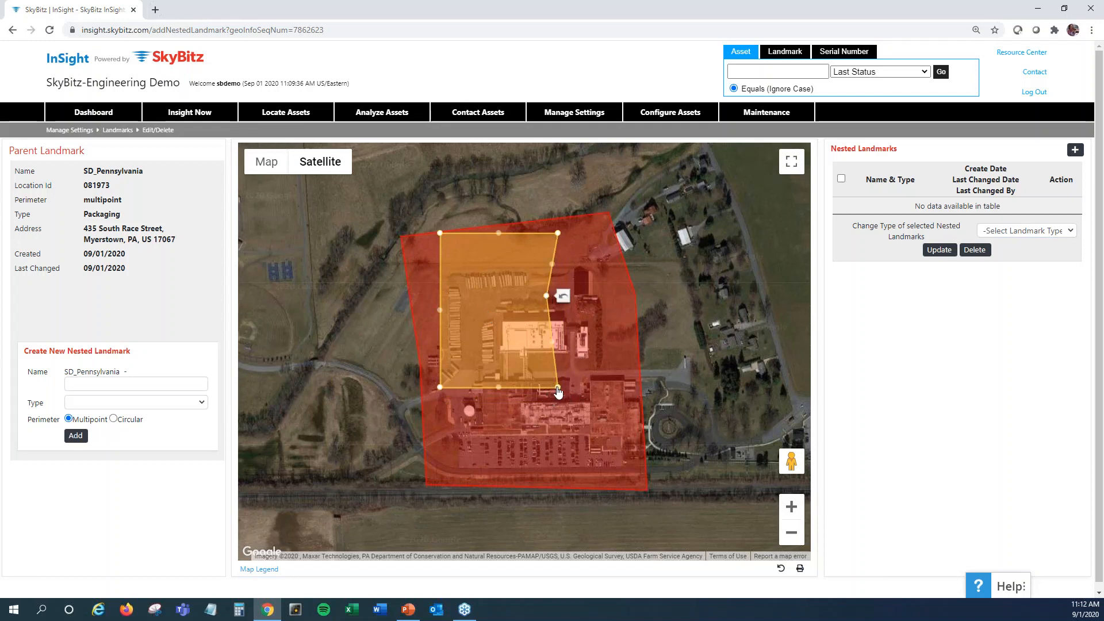
{"action": "left_click_drag", "start_coordinate": [558, 387], "coordinate": [543, 296]}
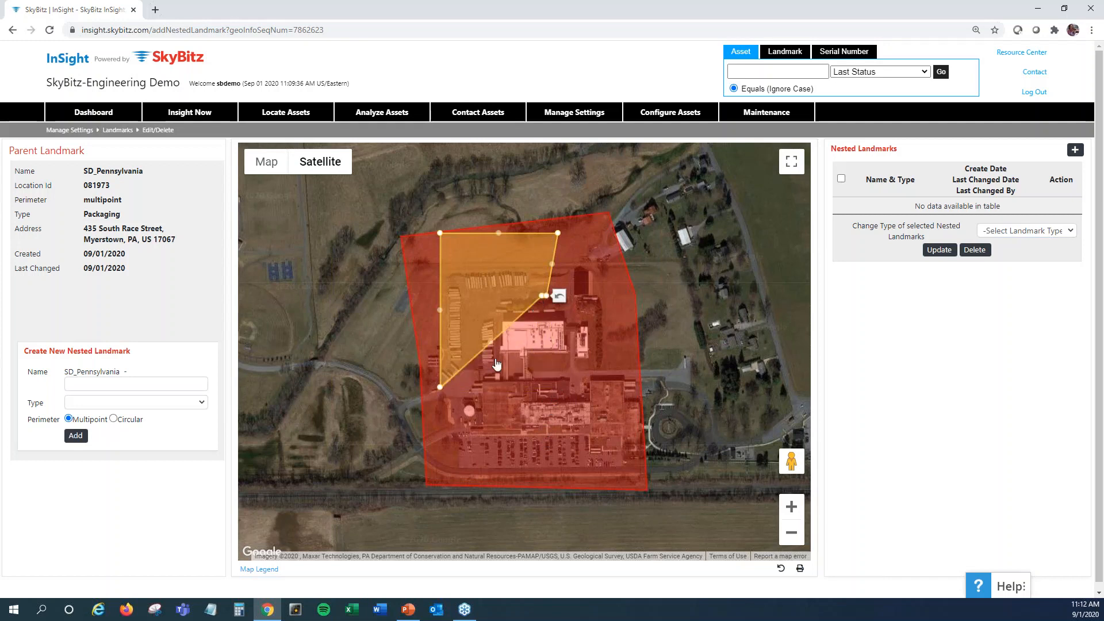
{"action": "left_click_drag", "start_coordinate": [439, 388], "coordinate": [463, 299]}
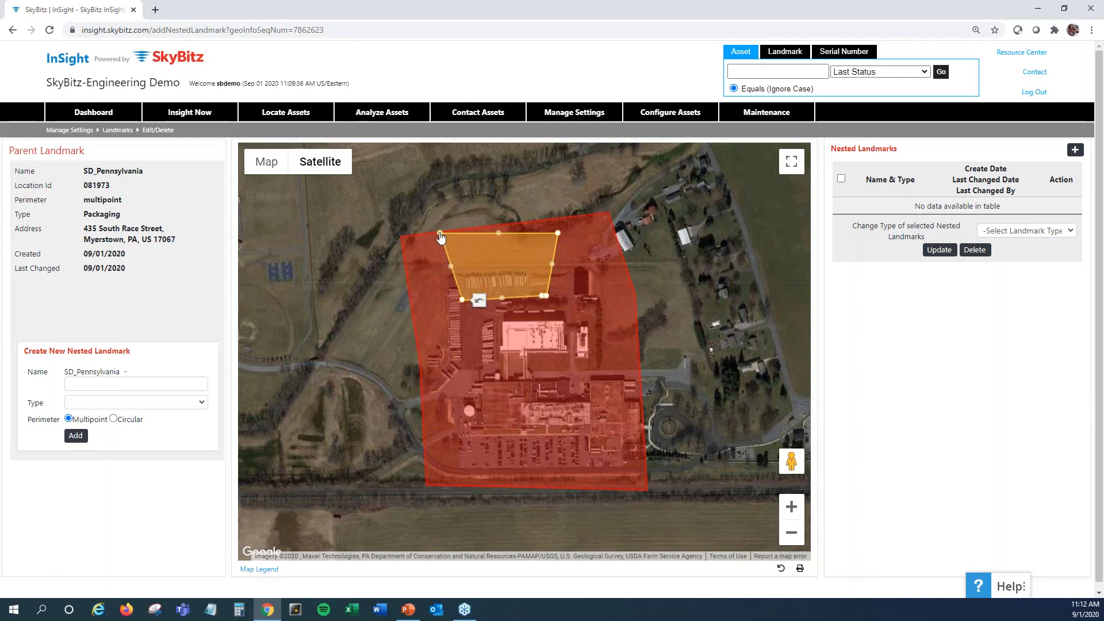
{"action": "left_click_drag", "start_coordinate": [440, 236], "coordinate": [454, 269]}
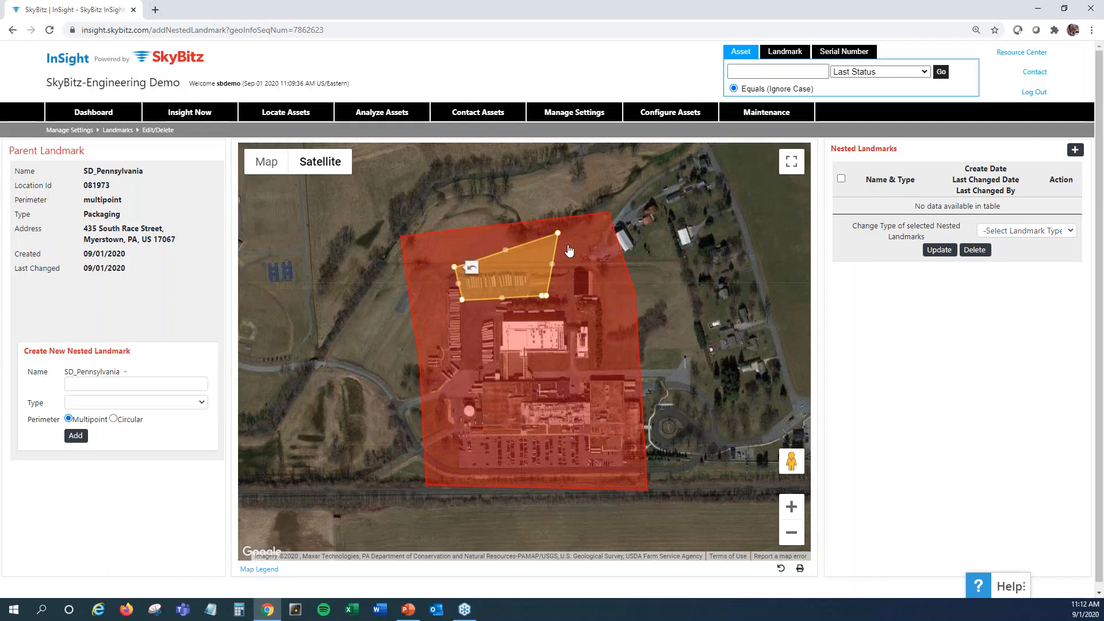
{"action": "left_click_drag", "start_coordinate": [557, 234], "coordinate": [536, 261]}
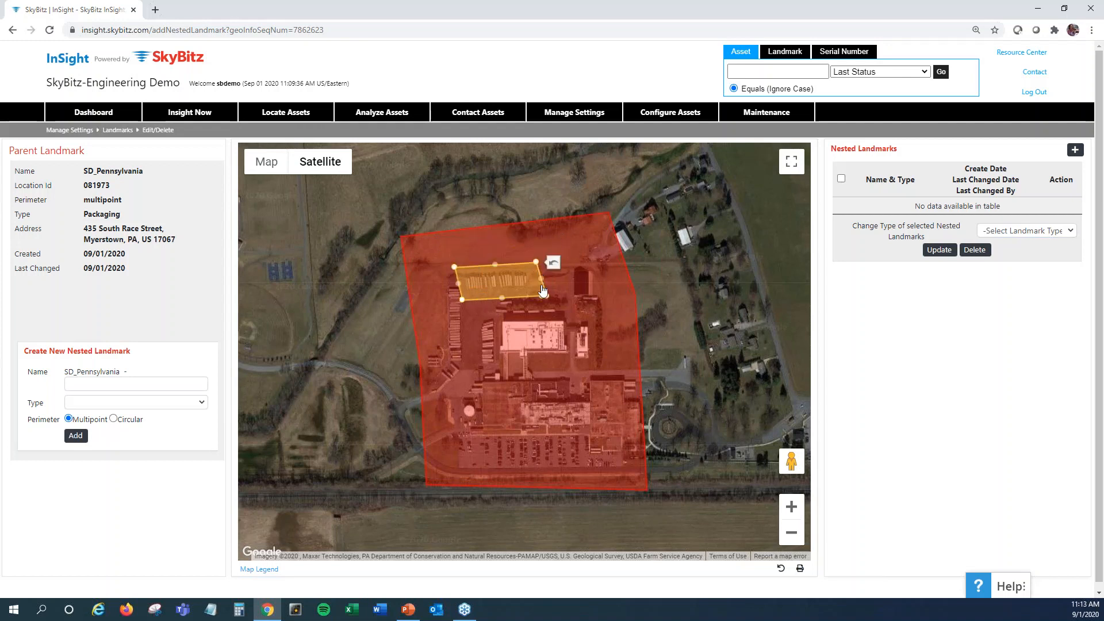
{"action": "left_click", "coordinate": [508, 285]}
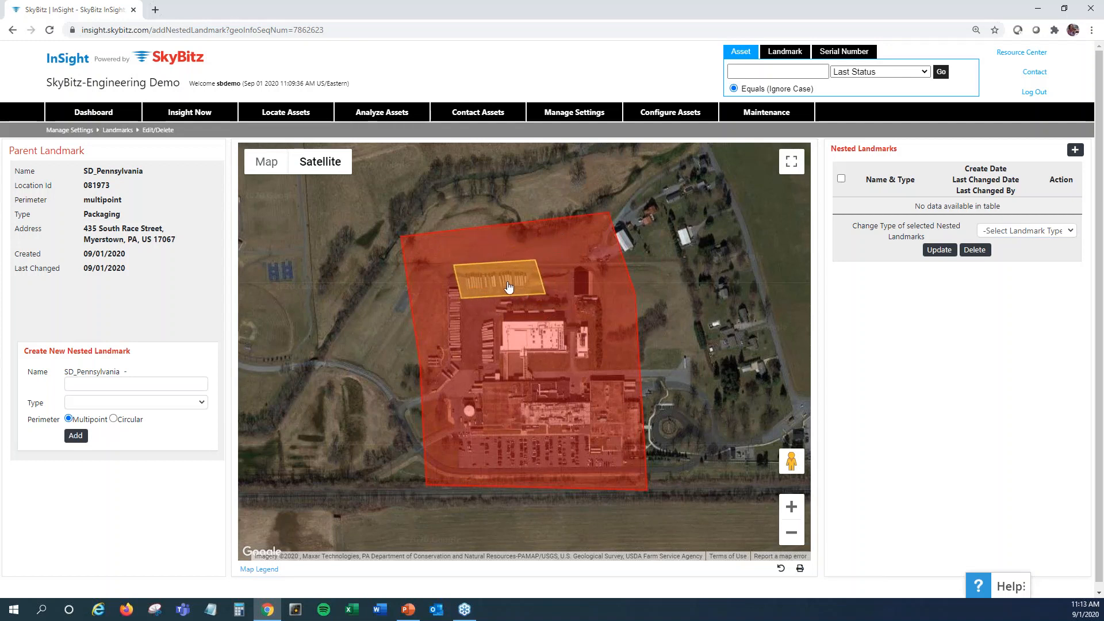
{"action": "left_click", "coordinate": [508, 286]}
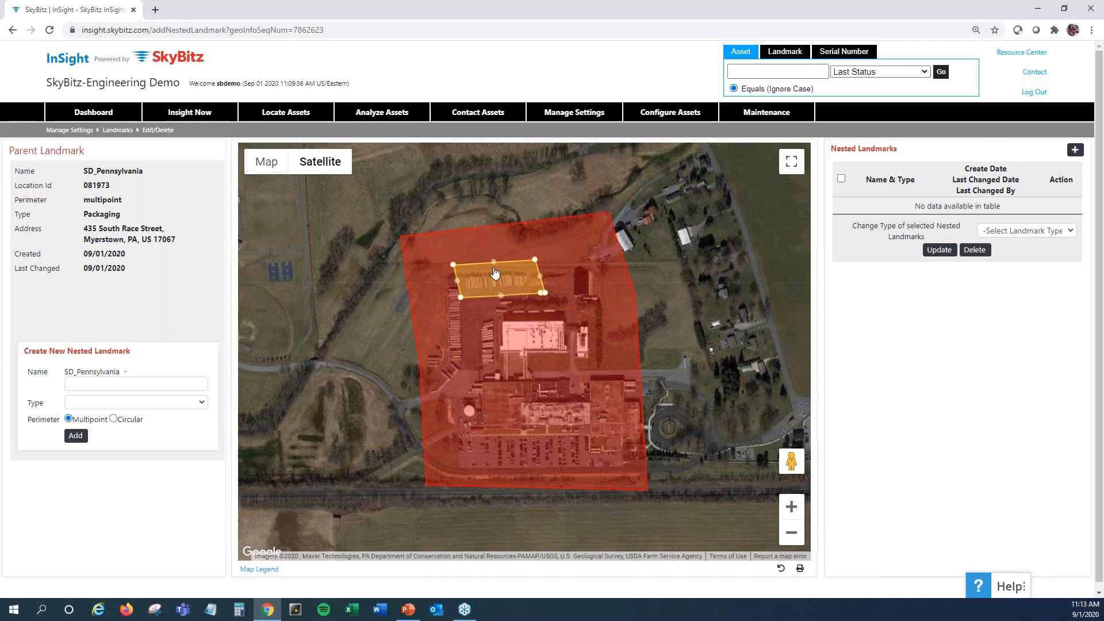
Name the nested landmark "Sarahs Lot", add it without a type, and dismiss the confirmation
{"action": "left_click", "coordinate": [121, 384]}
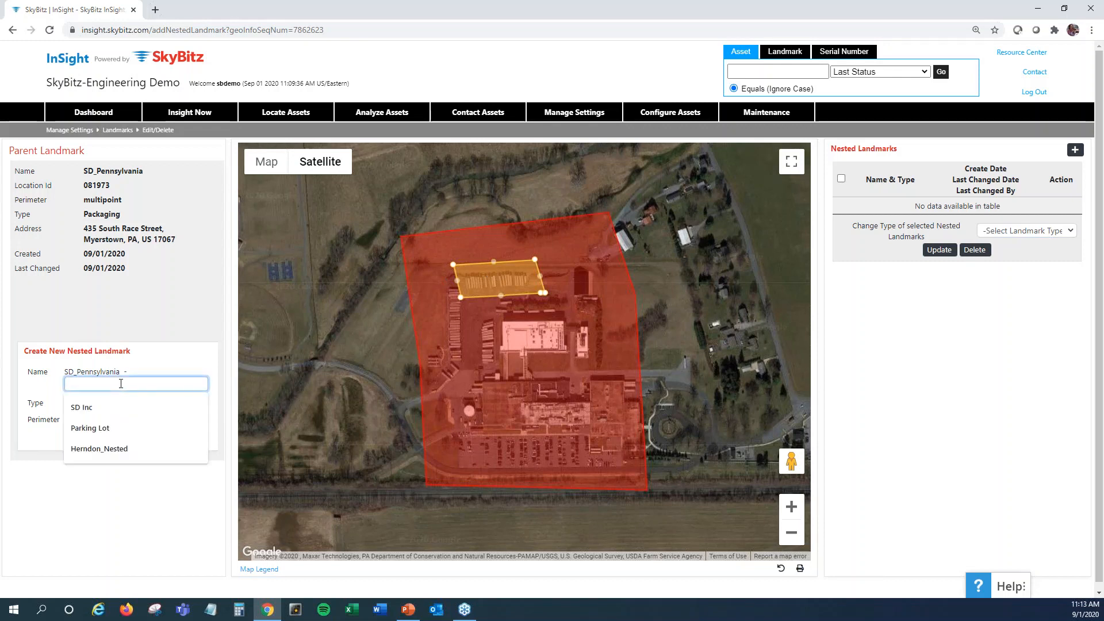
{"action": "type", "text": "S"}
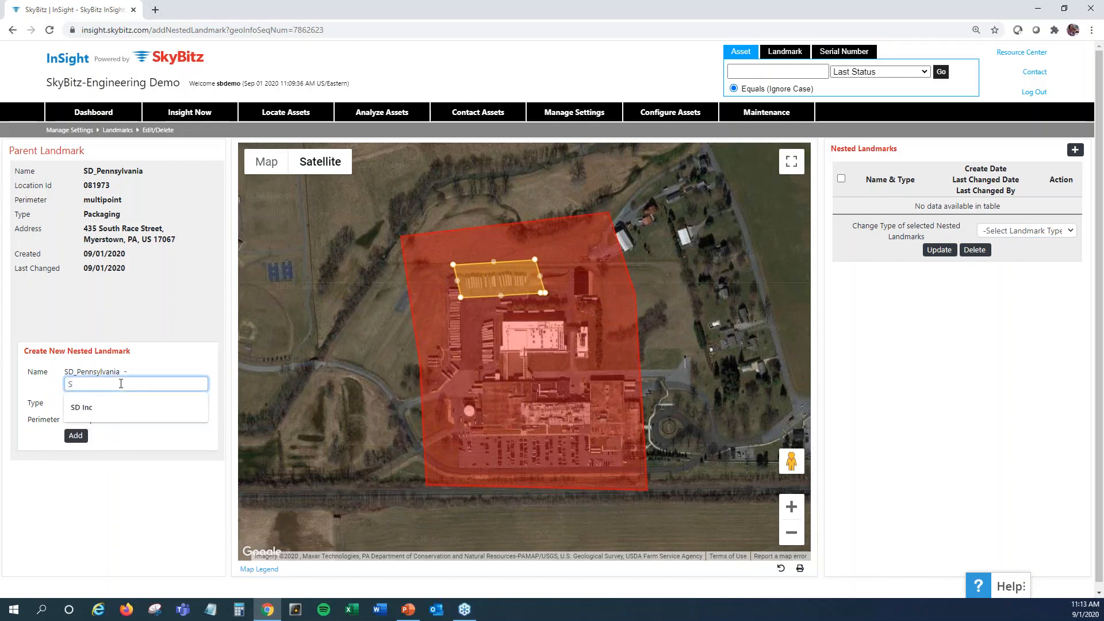
{"action": "type", "text": "arahs L"}
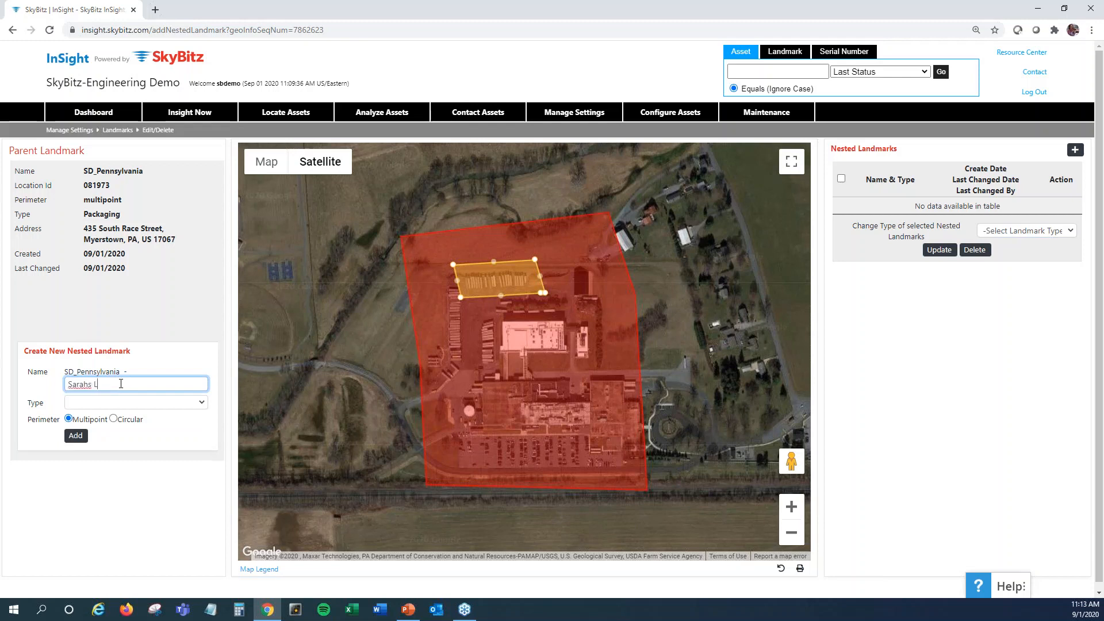
{"action": "type", "text": "ot"}
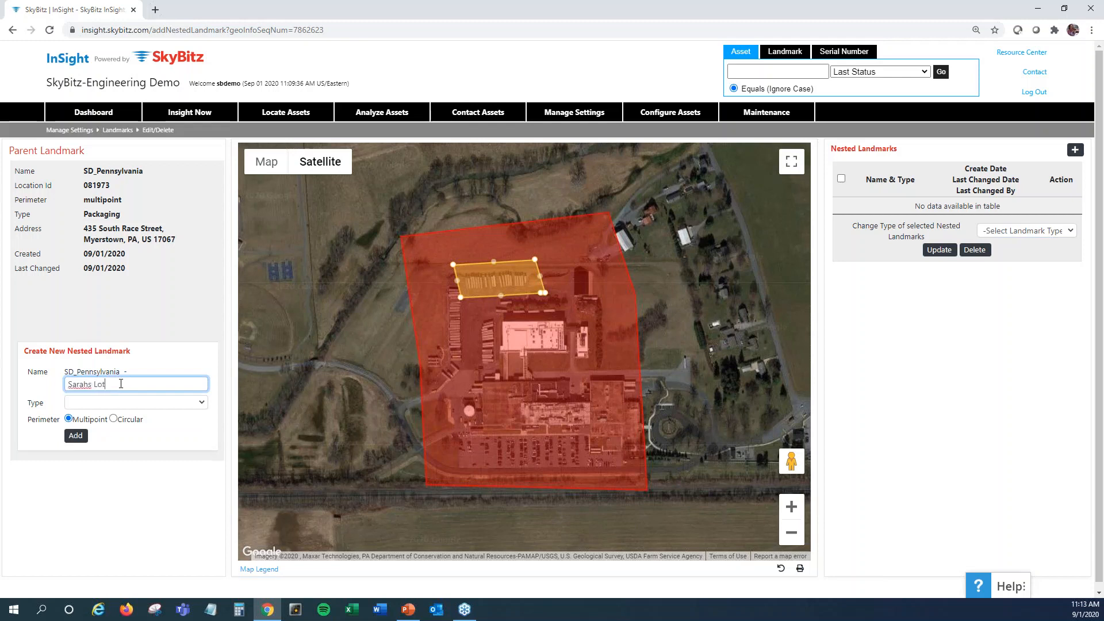
{"action": "left_click", "coordinate": [77, 436]}
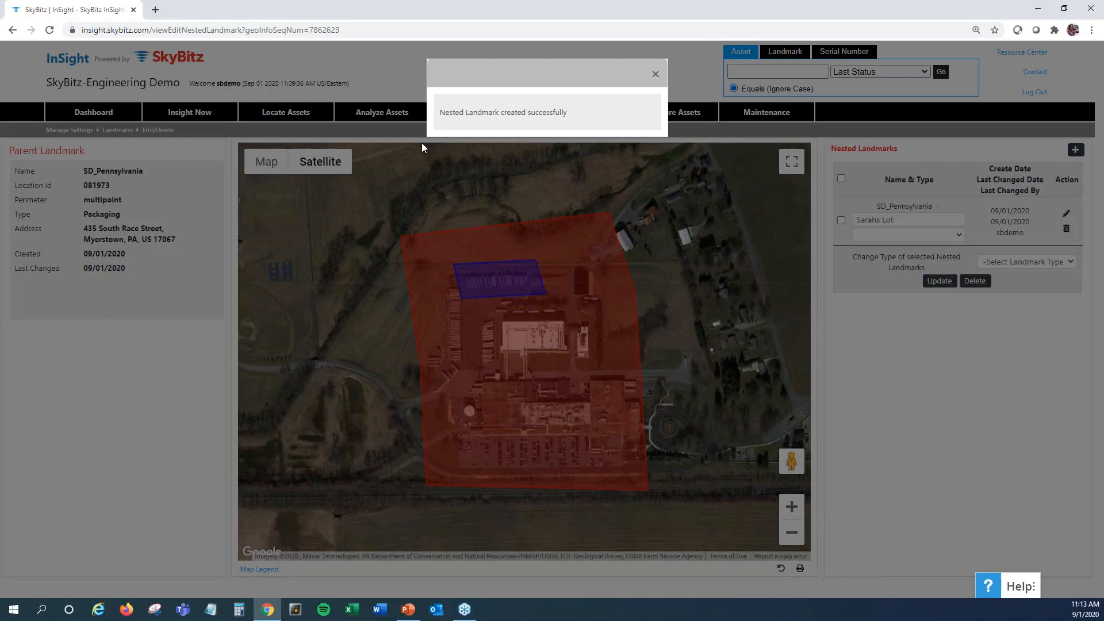
{"action": "left_click", "coordinate": [656, 75]}
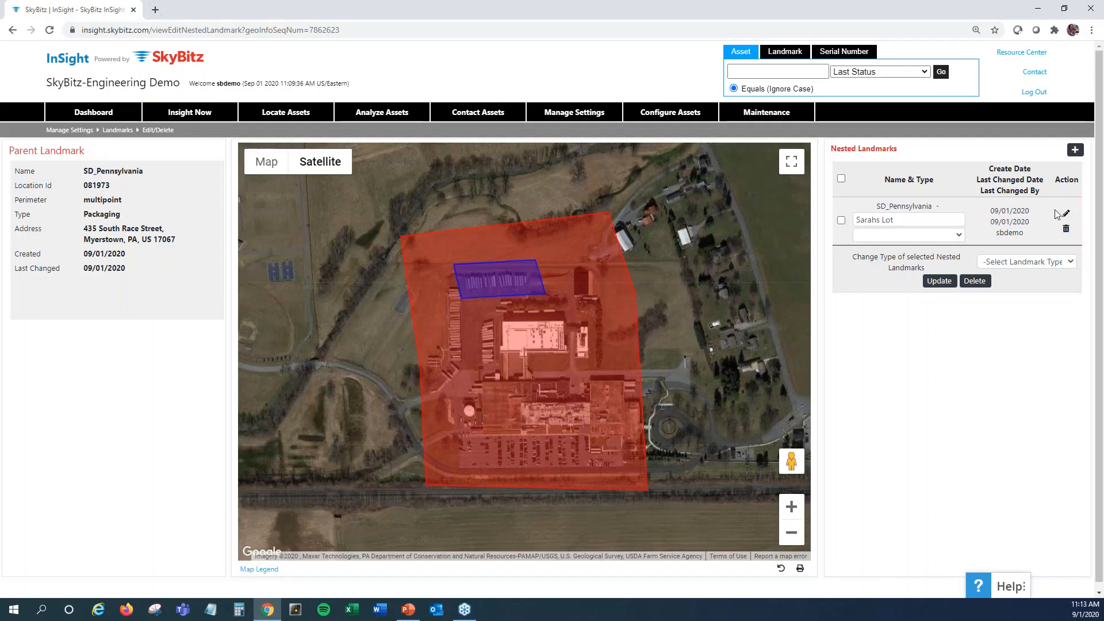
Start a second multipoint nested landmark and fit its perimeter around the car parking area along the southern edge of the parent landmark
{"action": "left_click", "coordinate": [1075, 151]}
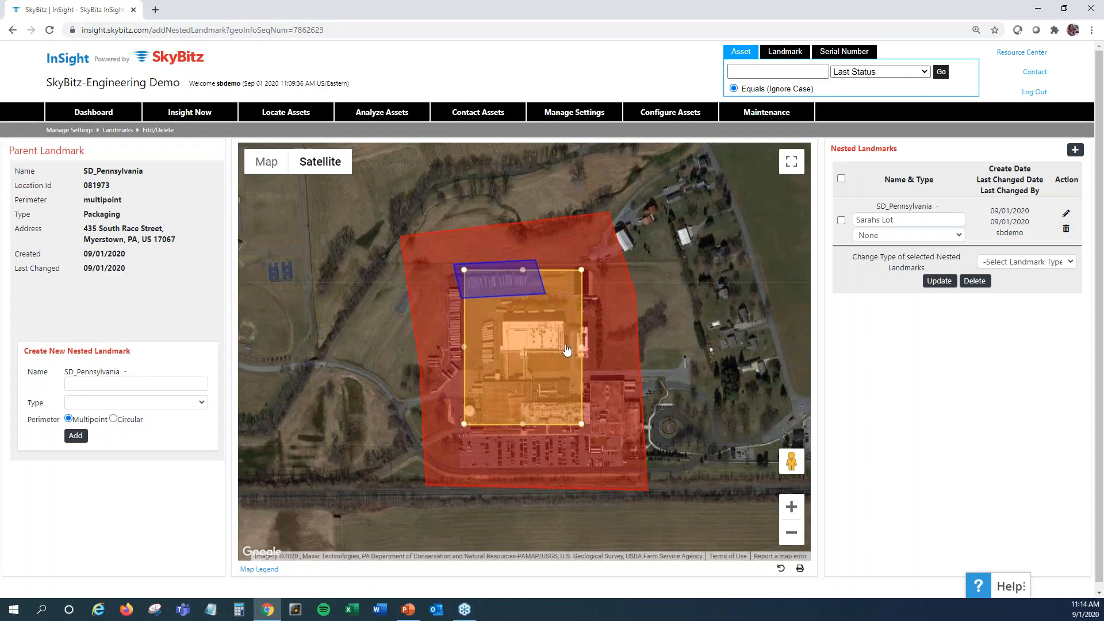
{"action": "left_click_drag", "start_coordinate": [552, 362], "coordinate": [521, 395]}
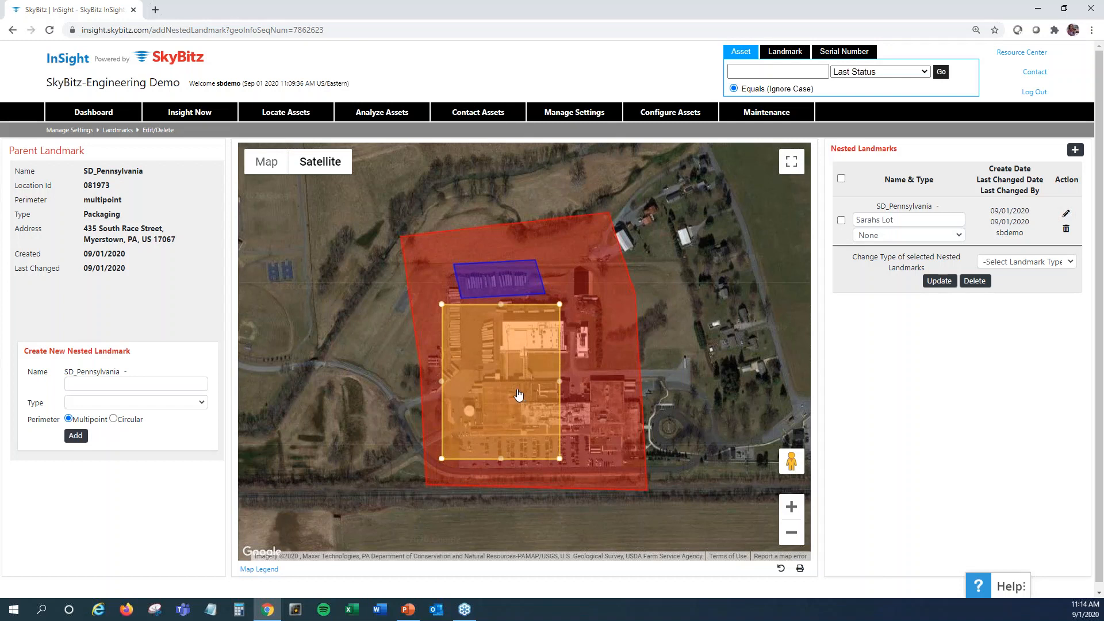
{"action": "left_click_drag", "start_coordinate": [441, 304], "coordinate": [458, 471]}
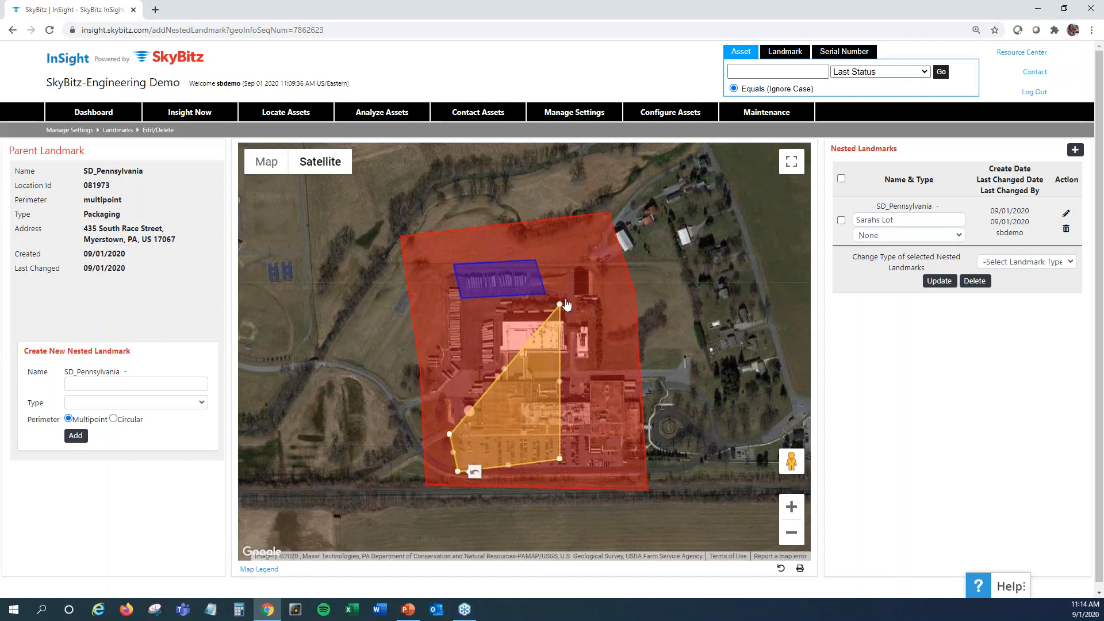
{"action": "left_click_drag", "start_coordinate": [561, 461], "coordinate": [633, 463]}
{"action": "left_click_drag", "start_coordinate": [562, 469], "coordinate": [562, 469]}
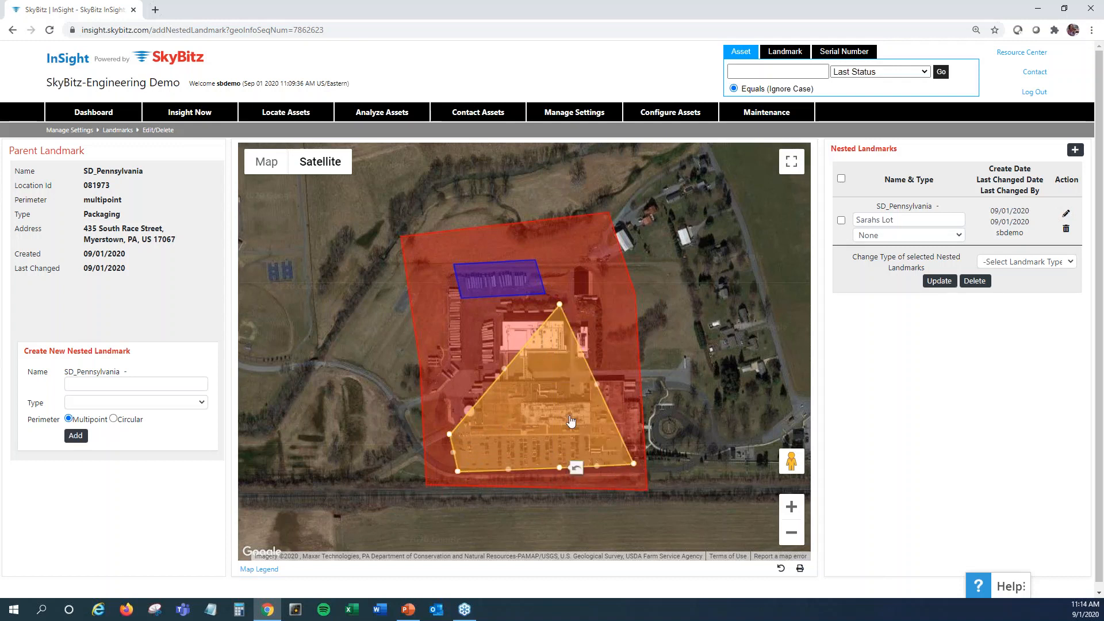
{"action": "left_click_drag", "start_coordinate": [560, 306], "coordinate": [623, 431]}
{"action": "left_click_drag", "start_coordinate": [489, 454], "coordinate": [488, 453]}
Name the second nested landmark "Parking Lot", add it without a type, and dismiss the confirmation
{"action": "left_click", "coordinate": [134, 383]}
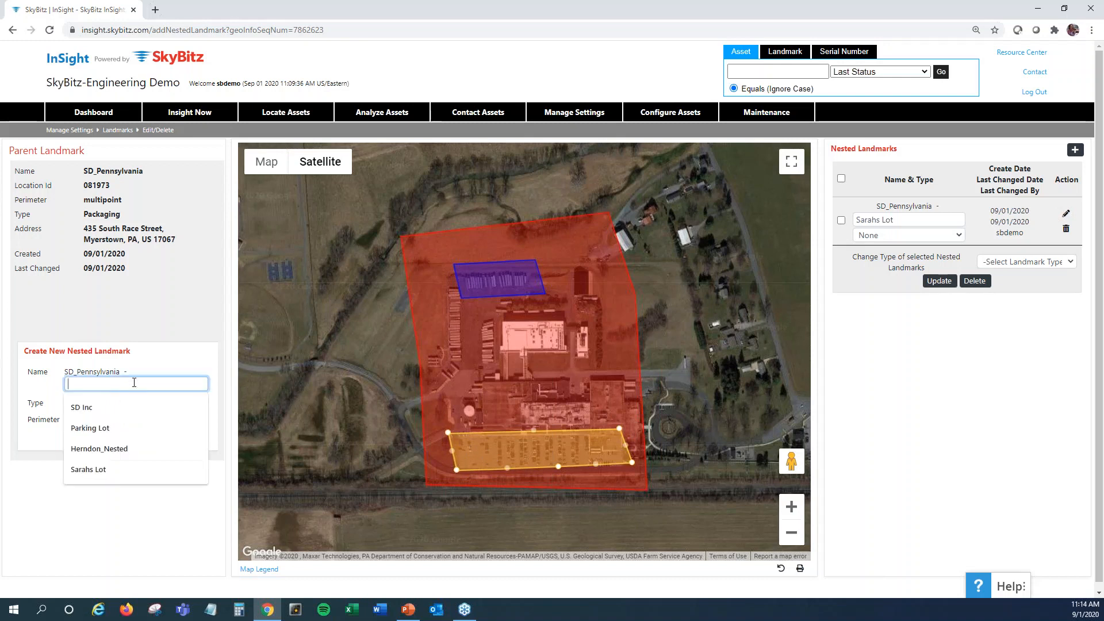
{"action": "type", "text": "Parking Lot"}
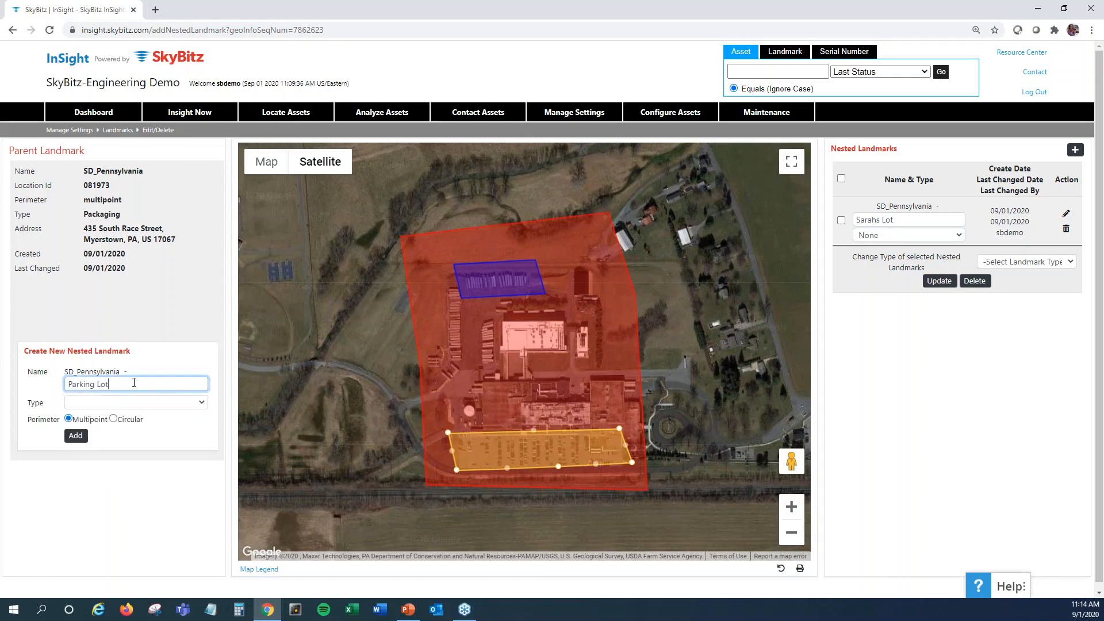
{"action": "left_click", "coordinate": [75, 435]}
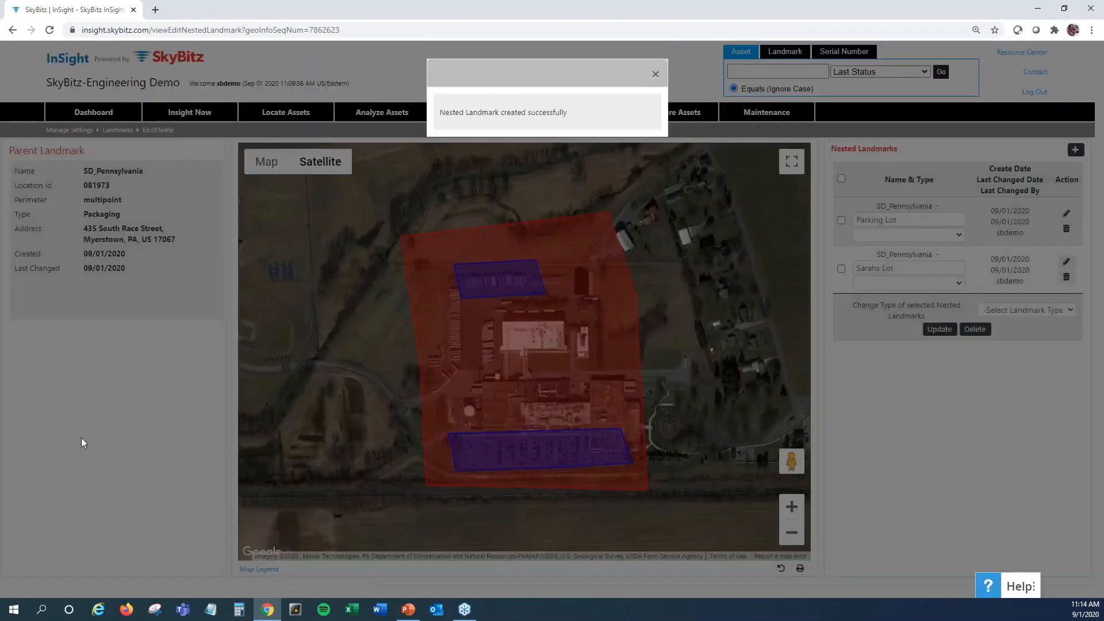
{"action": "left_click", "coordinate": [656, 77]}
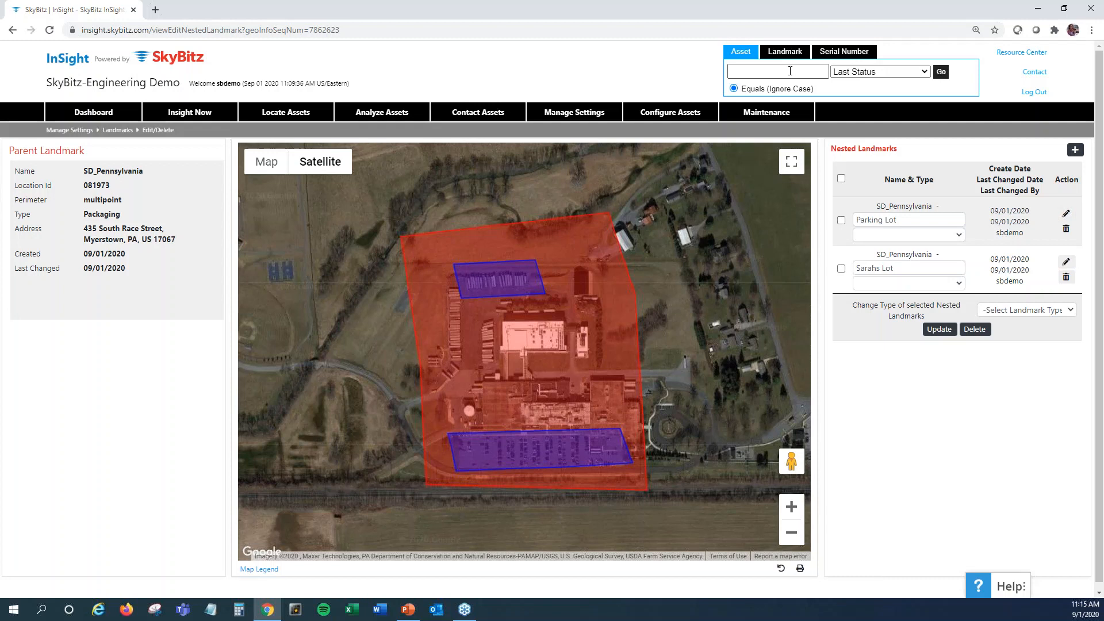
Look up the last status of asset 35165360 with the quick asset search
{"action": "left_click", "coordinate": [790, 71]}
{"action": "type", "text": "35165360"}
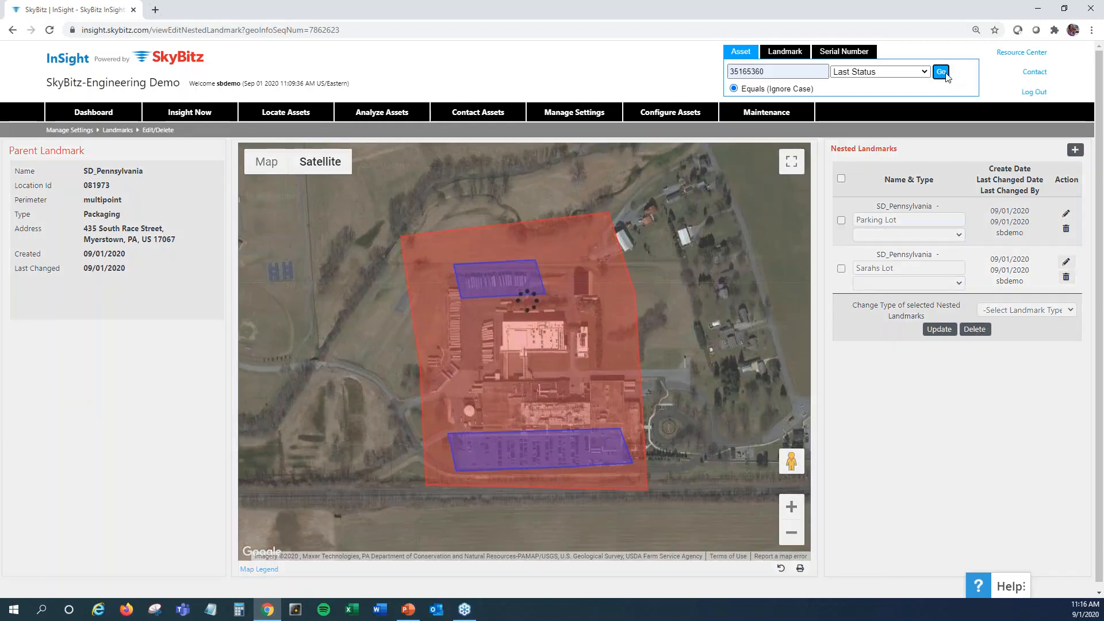
{"action": "left_click", "coordinate": [943, 72]}
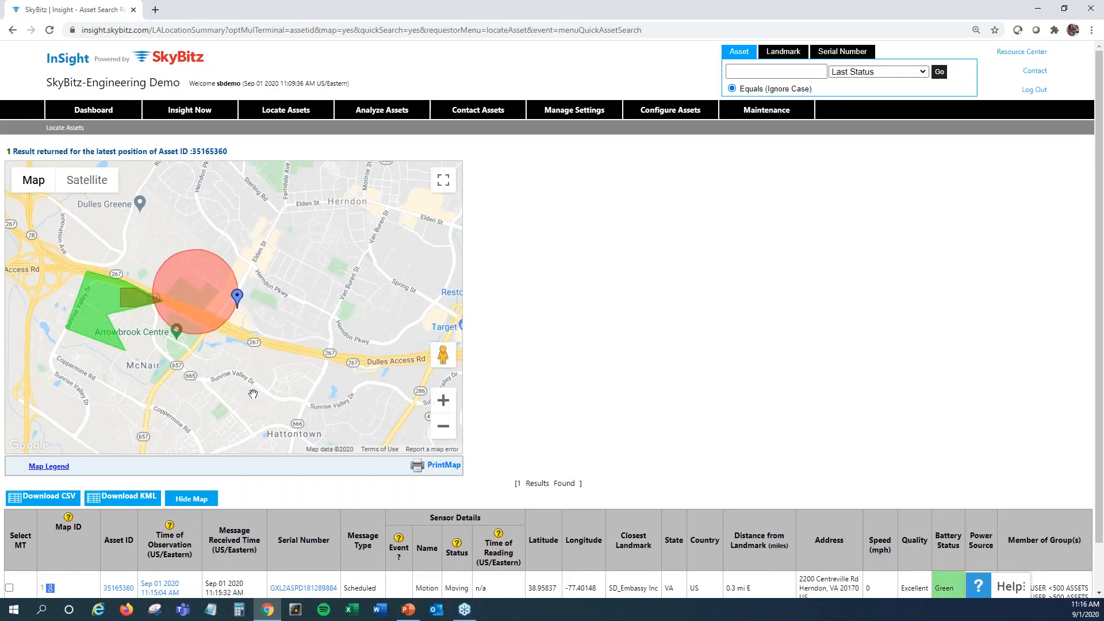
Check the asset's last position against the surrounding landmarks and open its full position history
{"action": "left_click_drag", "start_coordinate": [253, 394], "coordinate": [369, 403]}
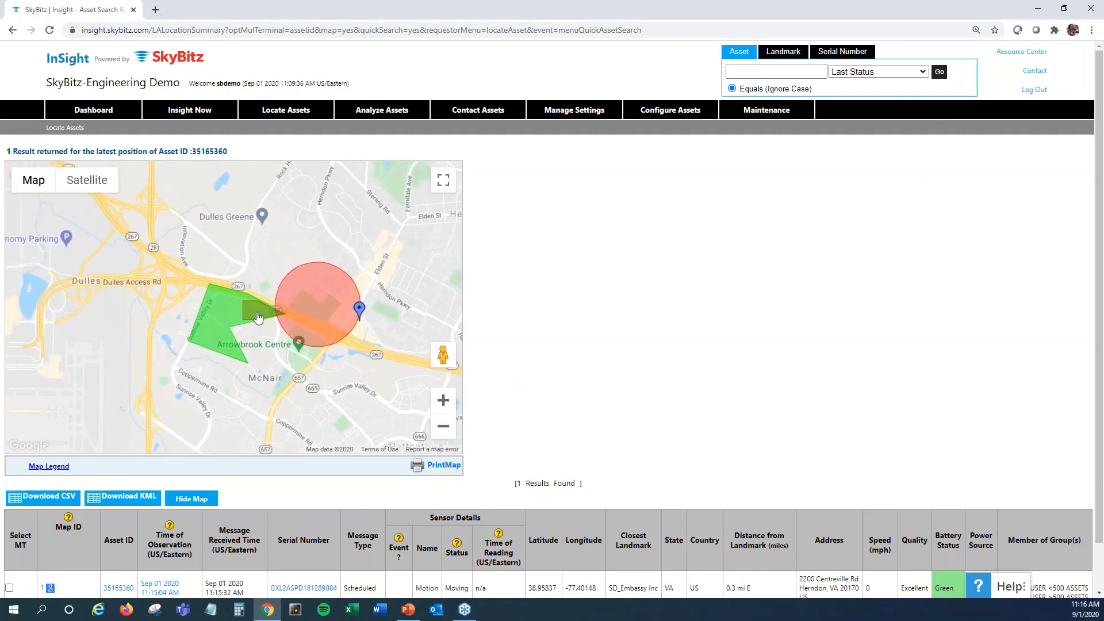
{"action": "scroll", "coordinate": [679, 363], "scroll_direction": "down", "scroll_amount": 2}
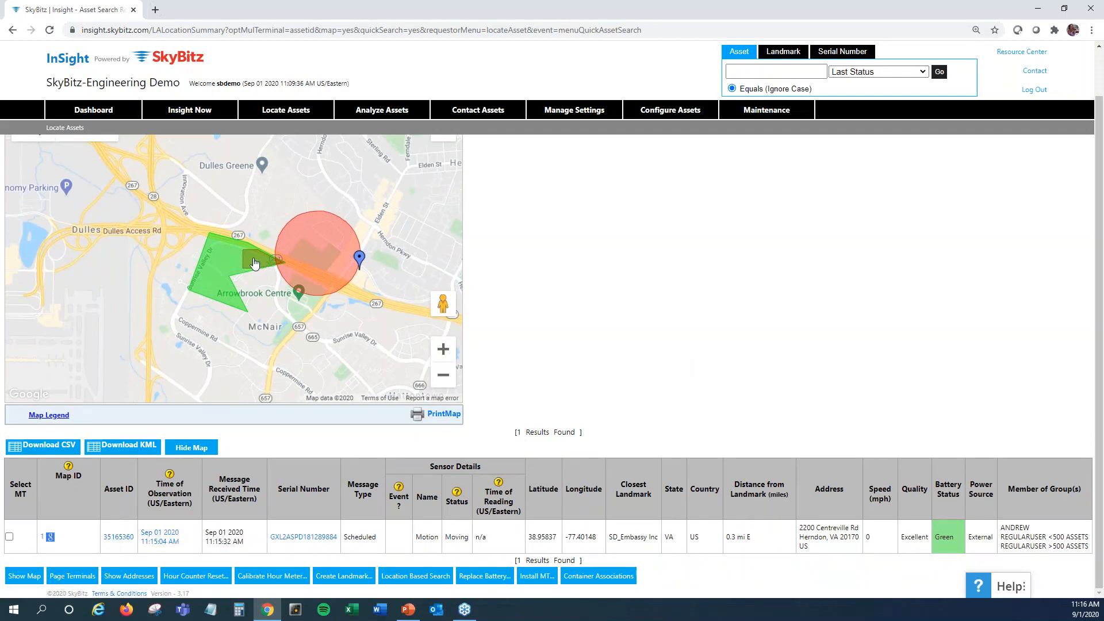
{"action": "scroll", "coordinate": [576, 262], "scroll_direction": "up", "scroll_amount": 2}
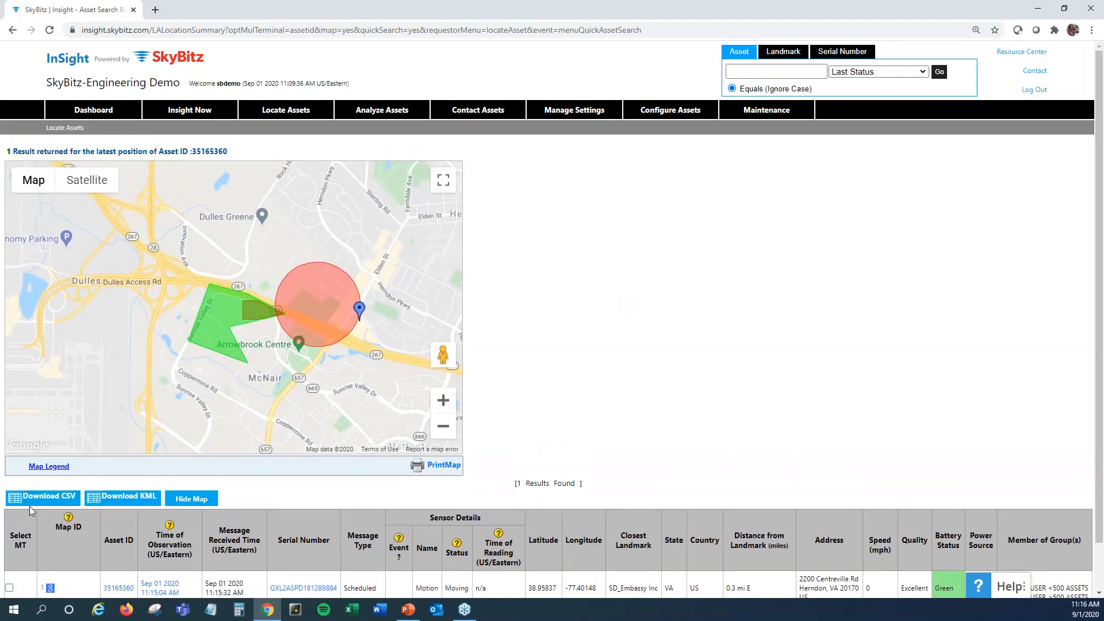
{"action": "left_click", "coordinate": [118, 589]}
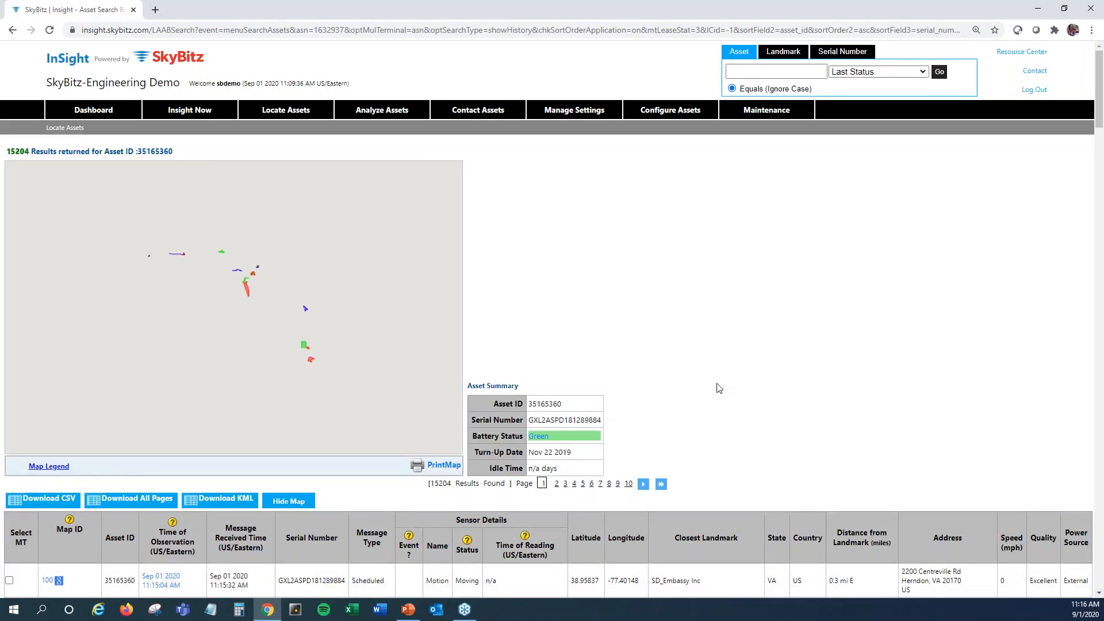
Examine the closest landmark of each history record and the asset's positions on the map around Leesburg
{"action": "scroll", "coordinate": [717, 384], "scroll_direction": "down", "scroll_amount": 5}
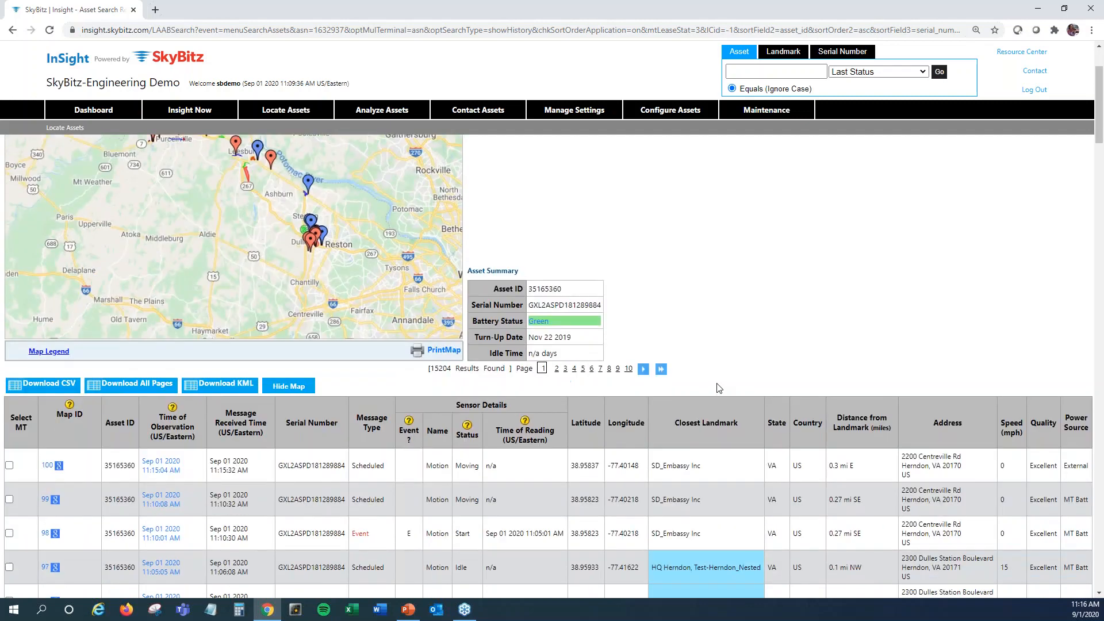
{"action": "scroll", "coordinate": [717, 383], "scroll_direction": "up", "scroll_amount": 1}
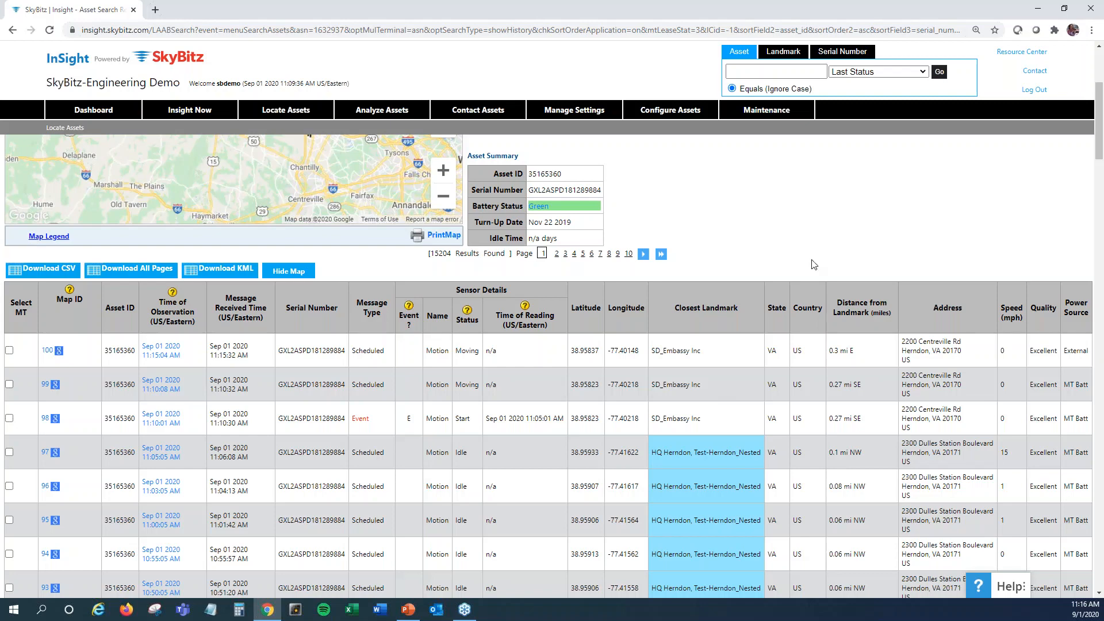
{"action": "mouse_move", "coordinate": [810, 114]}
{"action": "mouse_move", "coordinate": [295, 122]}
{"action": "scroll", "coordinate": [549, 357], "scroll_direction": "up", "scroll_amount": 1}
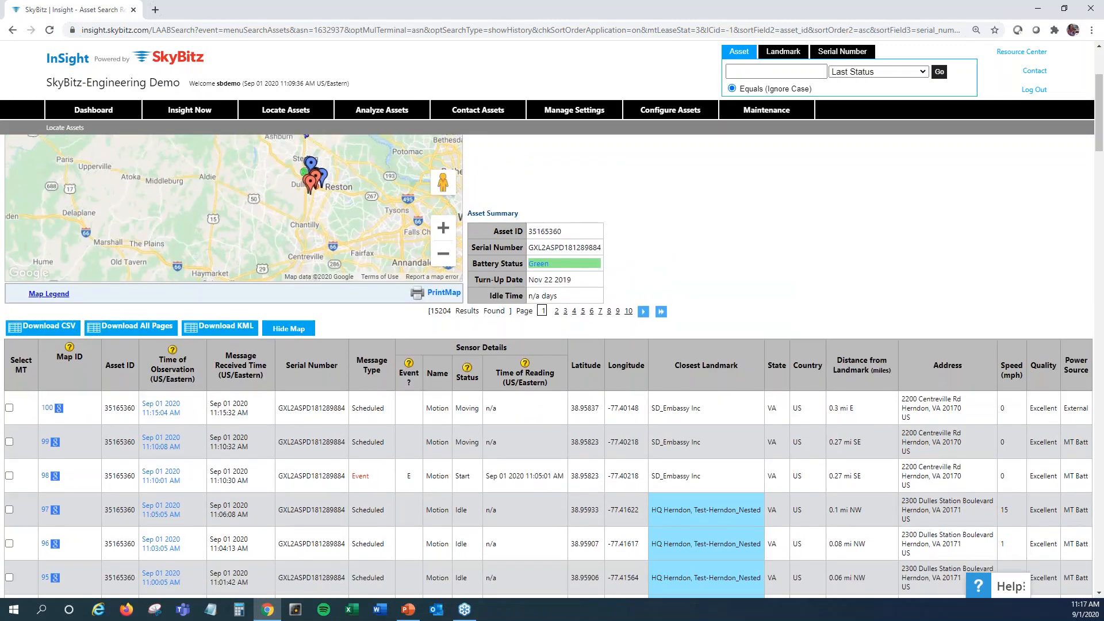
{"action": "scroll", "coordinate": [549, 357], "scroll_direction": "down", "scroll_amount": 1}
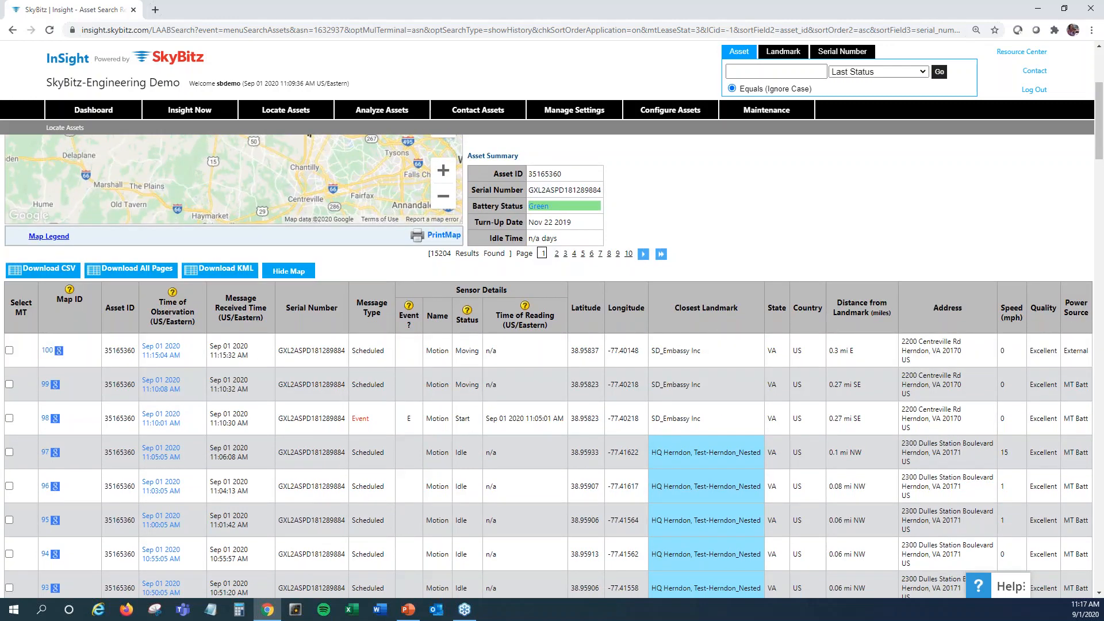
{"action": "scroll", "coordinate": [759, 263], "scroll_direction": "down", "scroll_amount": 1}
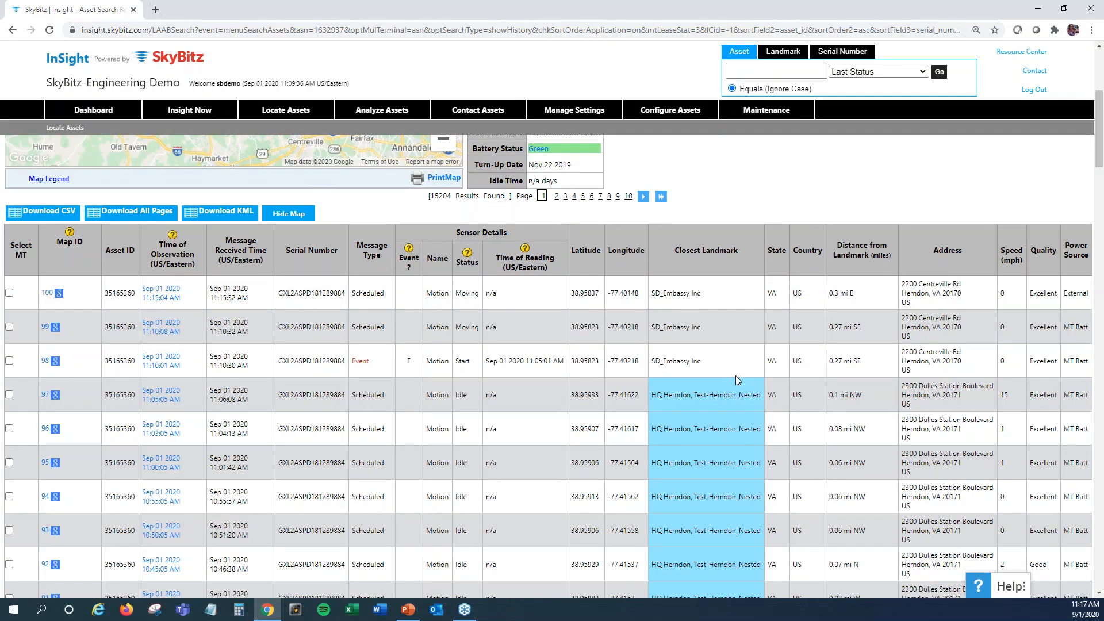
{"action": "scroll", "coordinate": [736, 380], "scroll_direction": "down", "scroll_amount": 1}
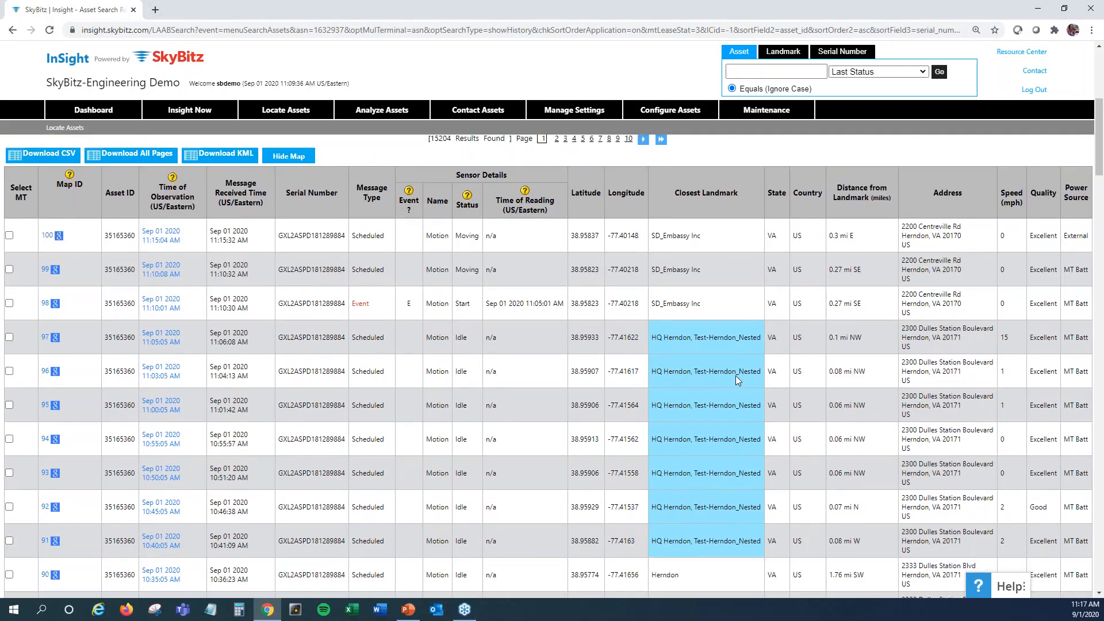
{"action": "scroll", "coordinate": [736, 380], "scroll_direction": "down", "scroll_amount": 1}
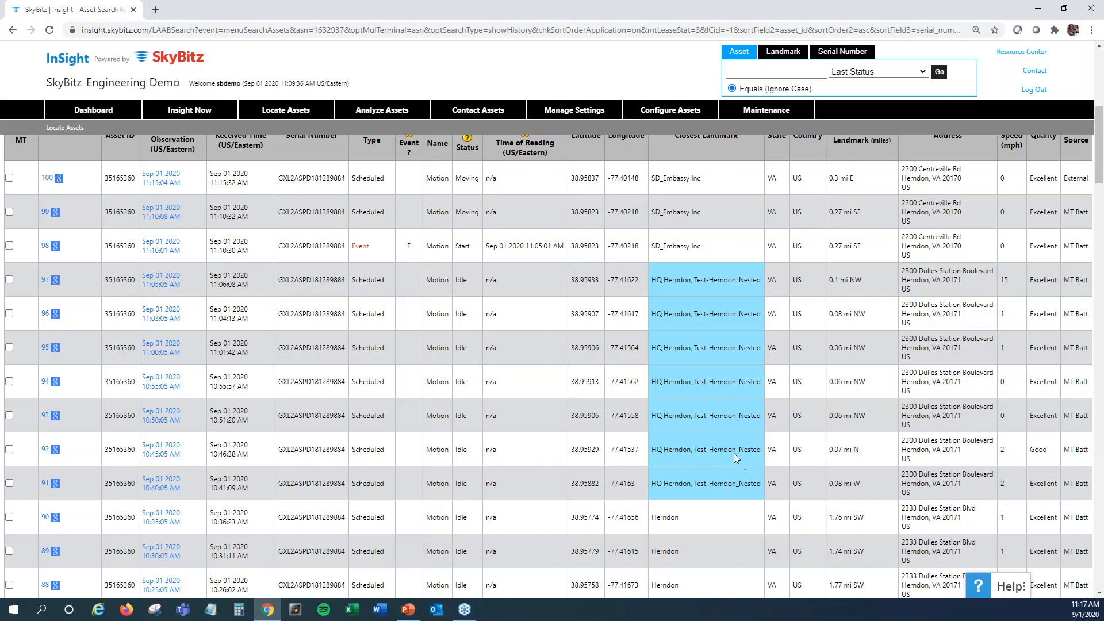
{"action": "scroll", "coordinate": [734, 453], "scroll_direction": "up", "scroll_amount": 4}
{"action": "scroll", "coordinate": [742, 377], "scroll_direction": "up", "scroll_amount": 3}
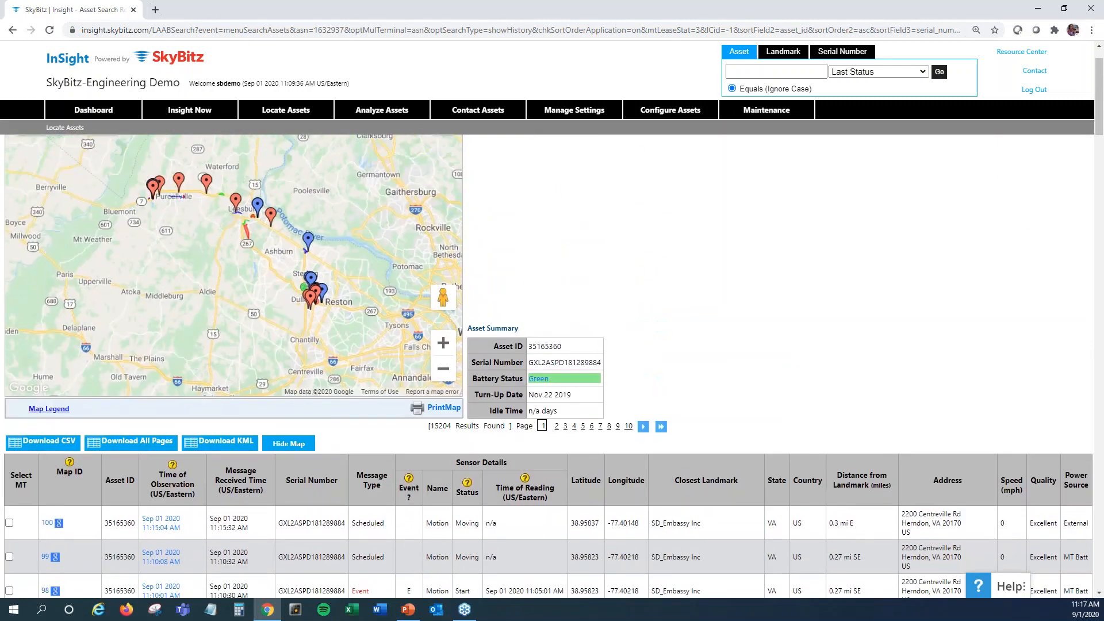
{"action": "scroll", "coordinate": [734, 402], "scroll_direction": "down", "scroll_amount": 2}
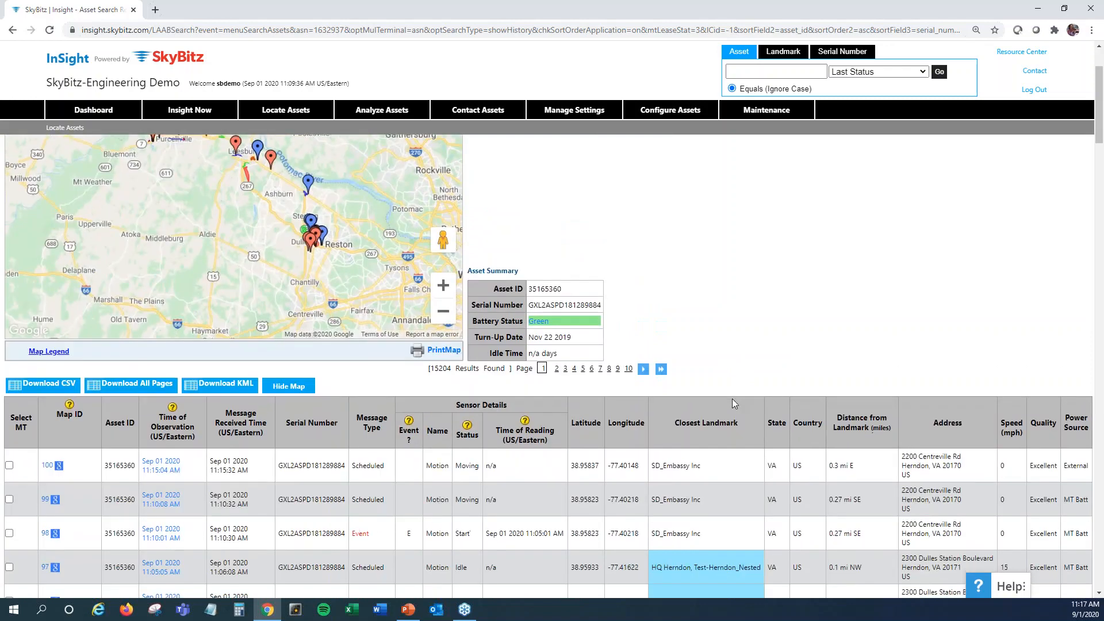
{"action": "scroll", "coordinate": [732, 399], "scroll_direction": "up", "scroll_amount": 2}
{"action": "scroll", "coordinate": [297, 320], "scroll_direction": "up", "scroll_amount": 1}
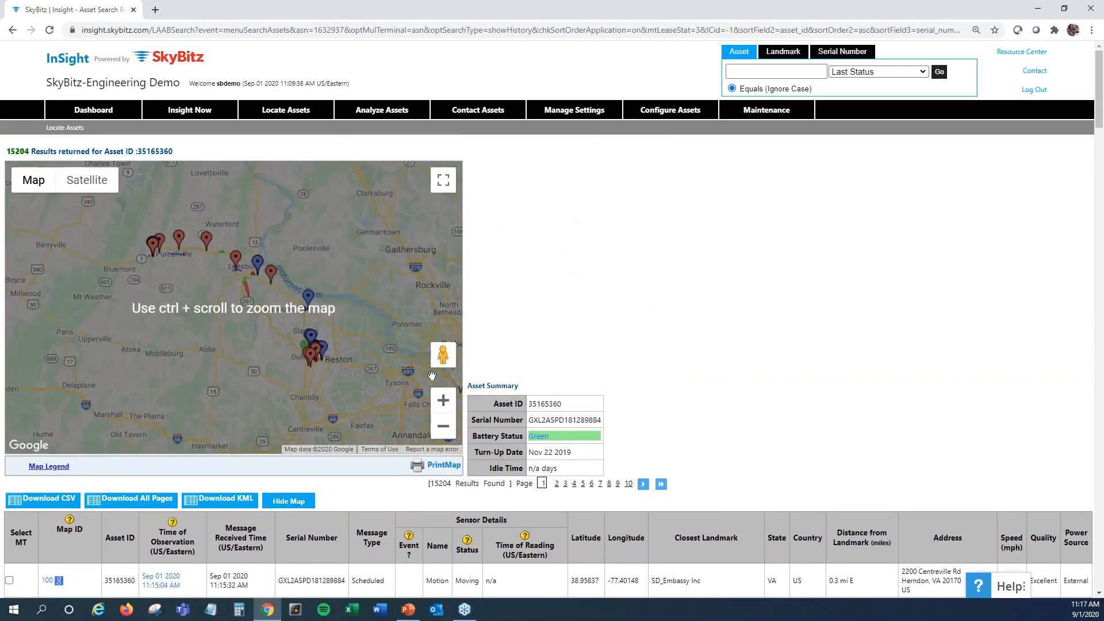
{"action": "left_click", "coordinate": [443, 401]}
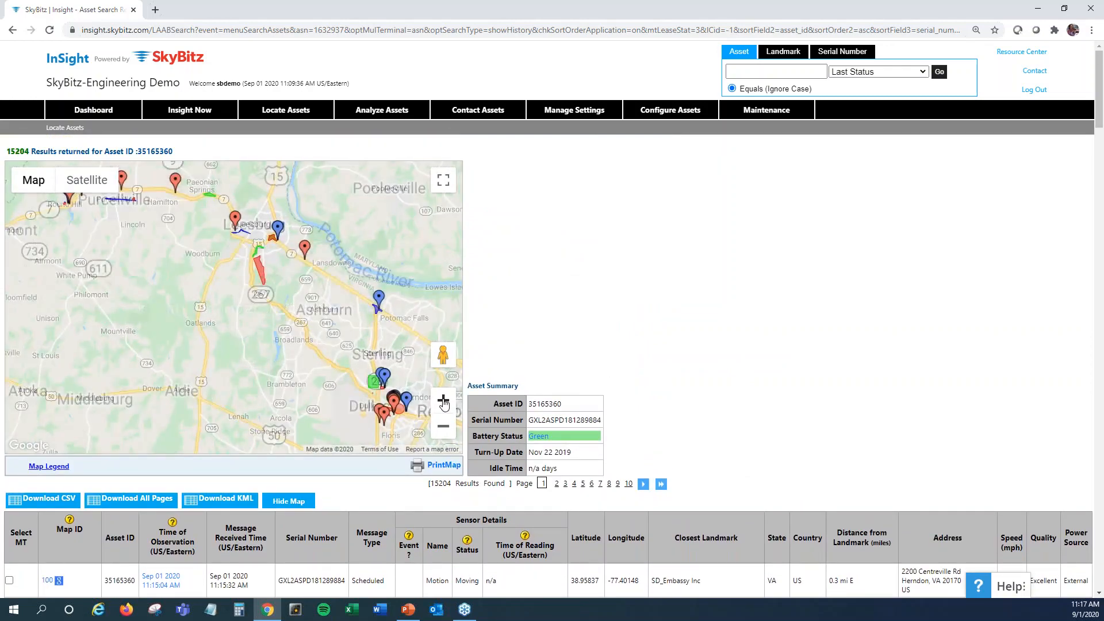
{"action": "left_click", "coordinate": [443, 401]}
{"action": "left_click_drag", "start_coordinate": [344, 299], "coordinate": [328, 389]}
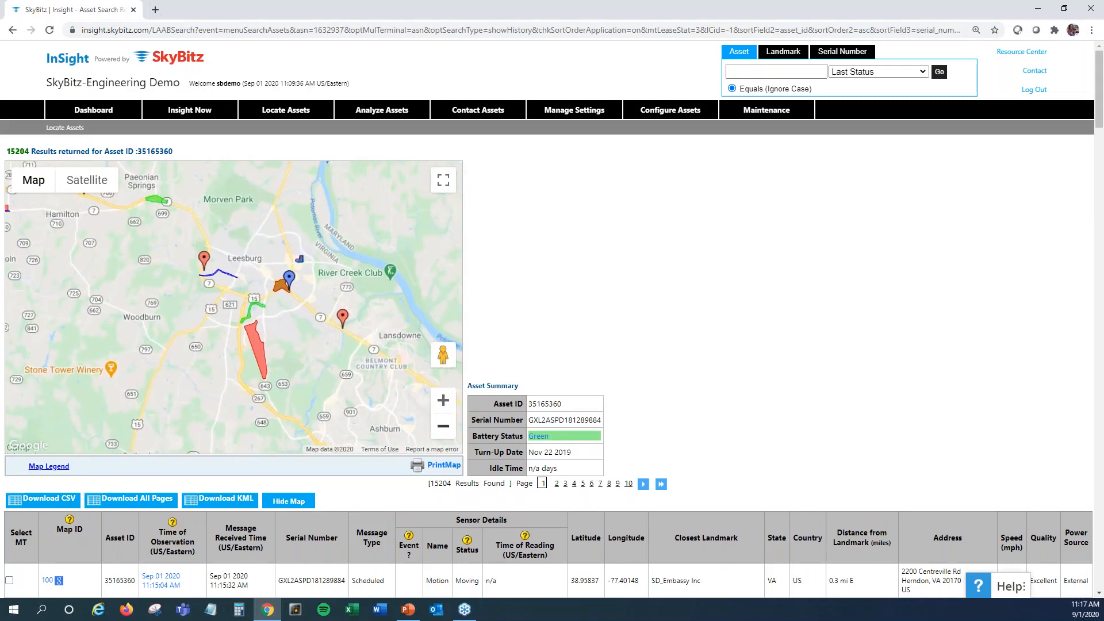
View the map location of history record 97 at HQ Herndon, Test-Herndon_Nested, and close its map window
{"action": "scroll", "coordinate": [820, 339], "scroll_direction": "down", "scroll_amount": 6}
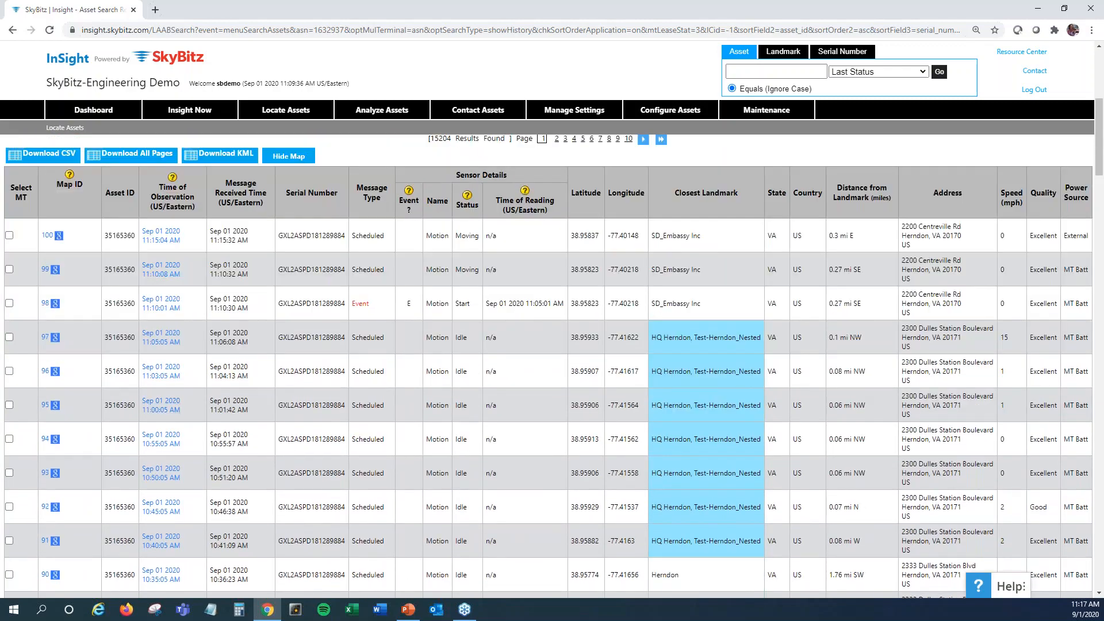
{"action": "left_click", "coordinate": [45, 337]}
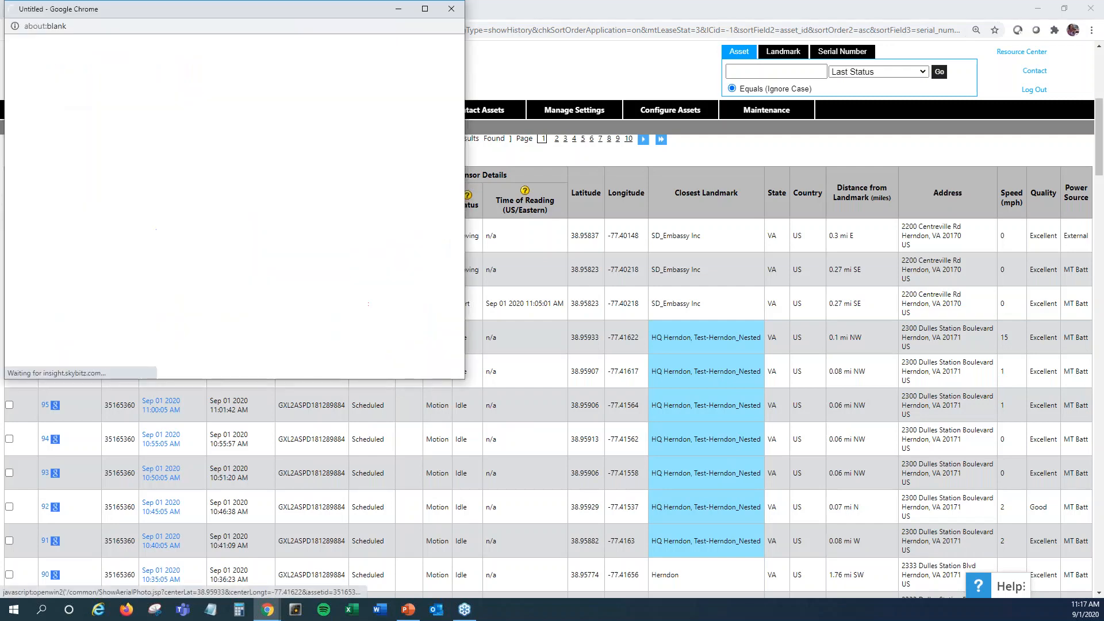
{"action": "mouse_move", "coordinate": [261, 215]}
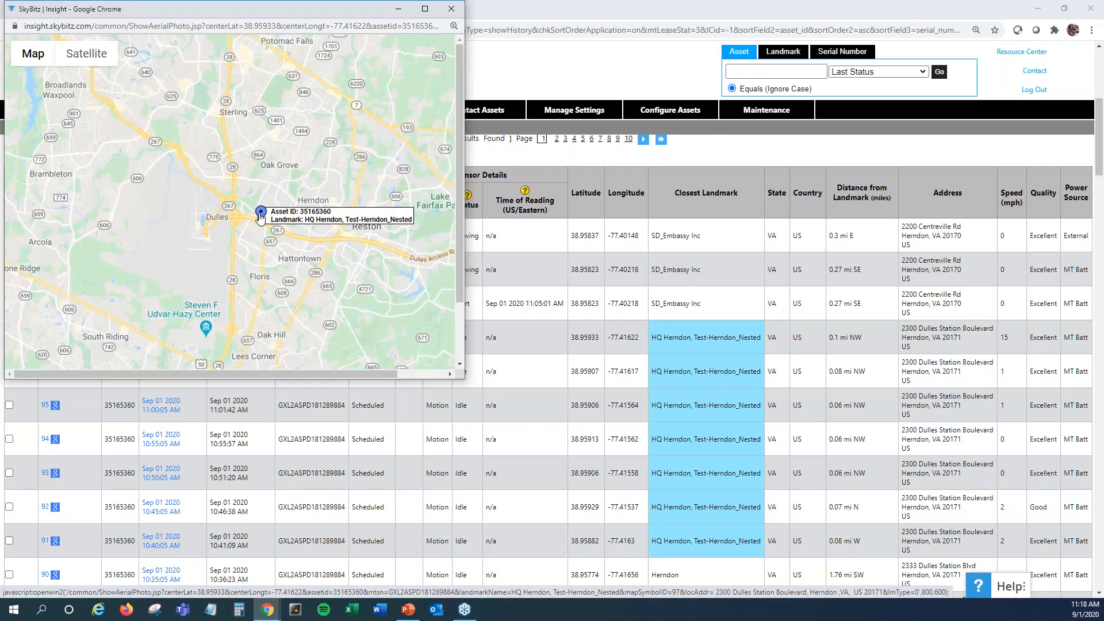
{"action": "left_click", "coordinate": [452, 8]}
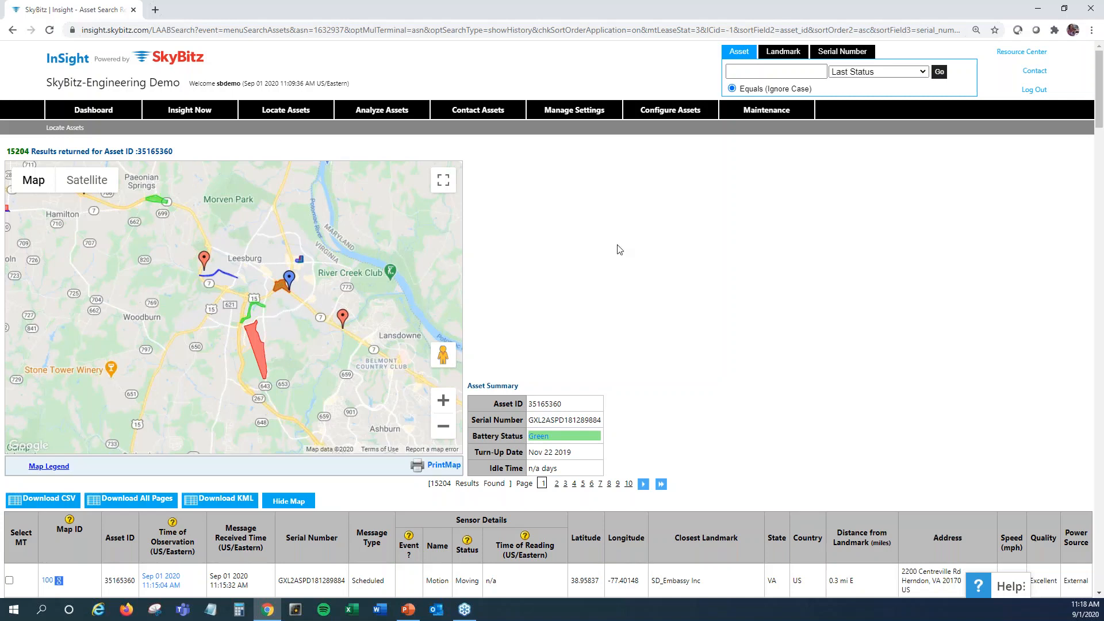
Open the landmark group settings and name a new landmark group "Sarah Group 3", keeping its type None
{"action": "mouse_move", "coordinate": [565, 115]}
{"action": "mouse_move", "coordinate": [586, 198]}
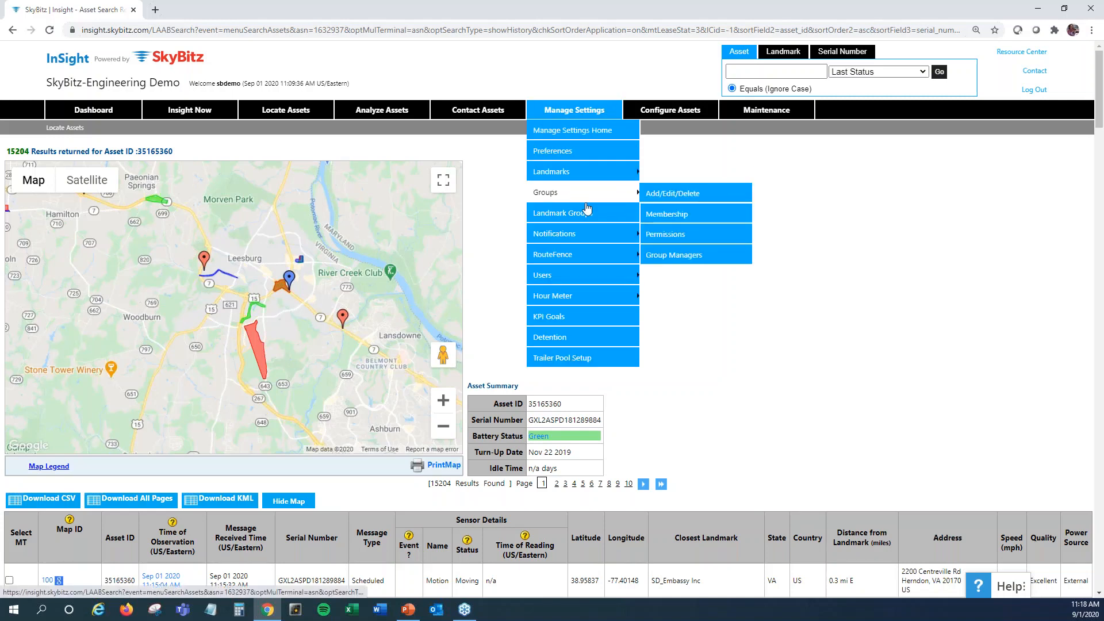
{"action": "left_click", "coordinate": [586, 214]}
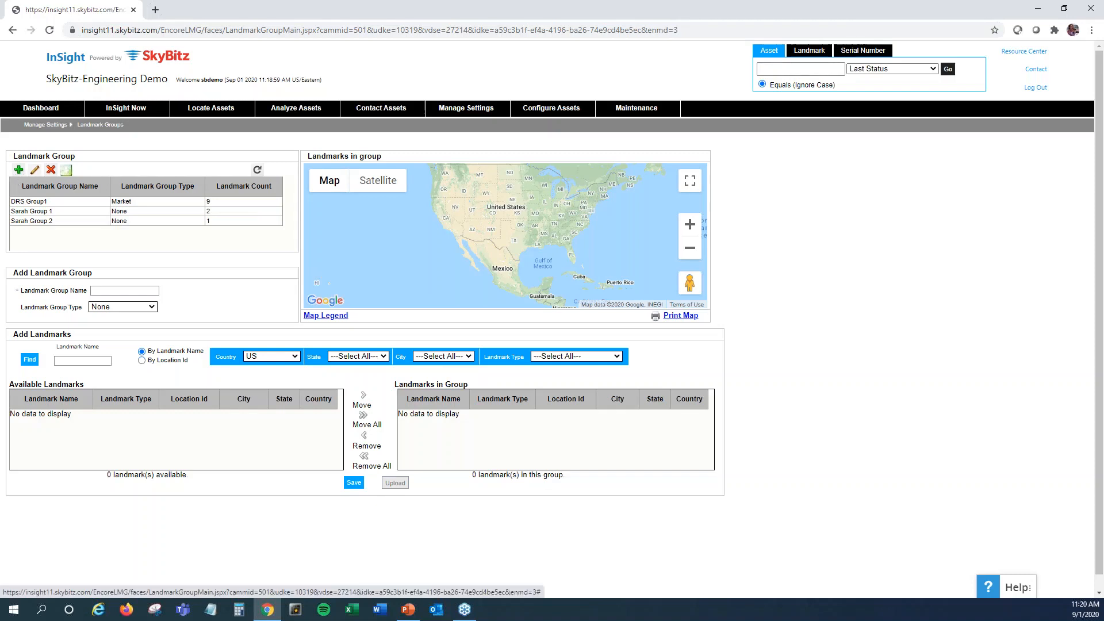
{"action": "left_click", "coordinate": [20, 172]}
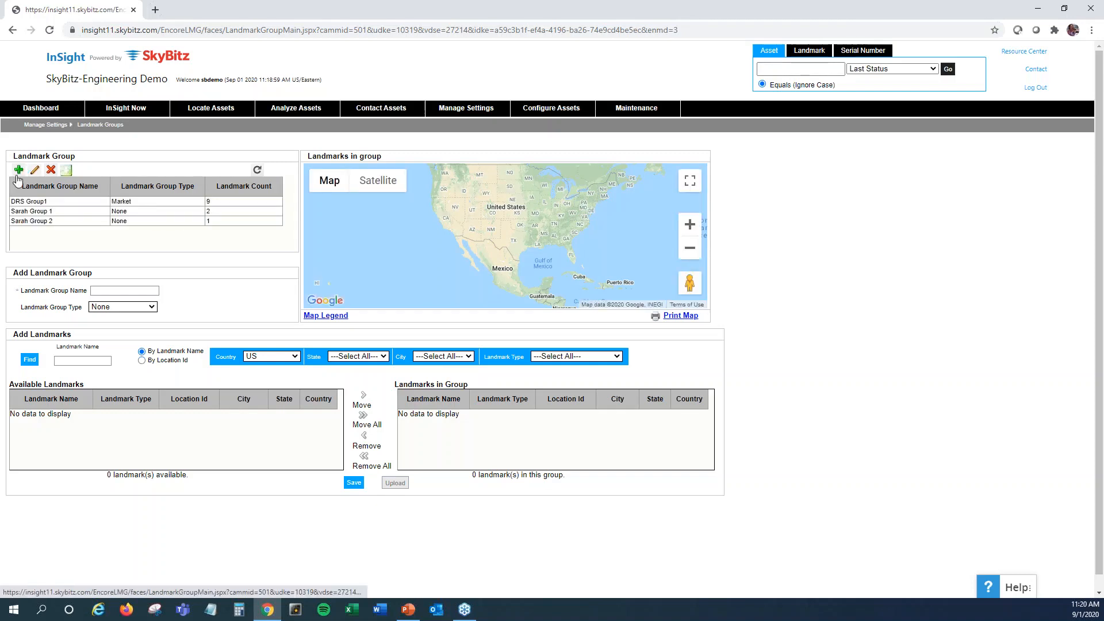
{"action": "left_click", "coordinate": [112, 291]}
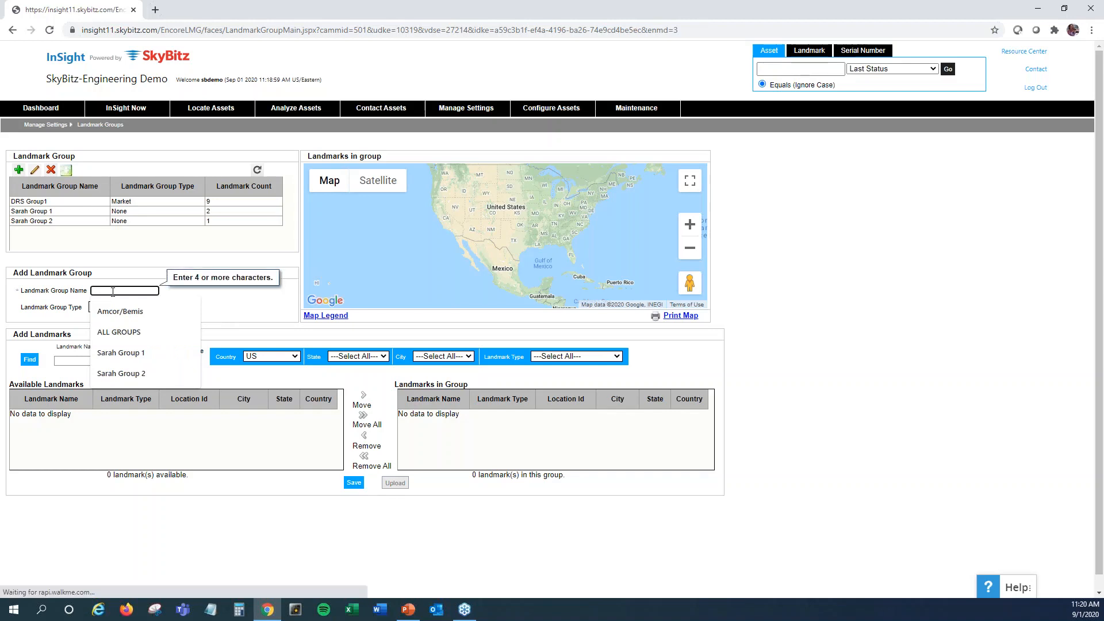
{"action": "type", "text": "Sarah Group"}
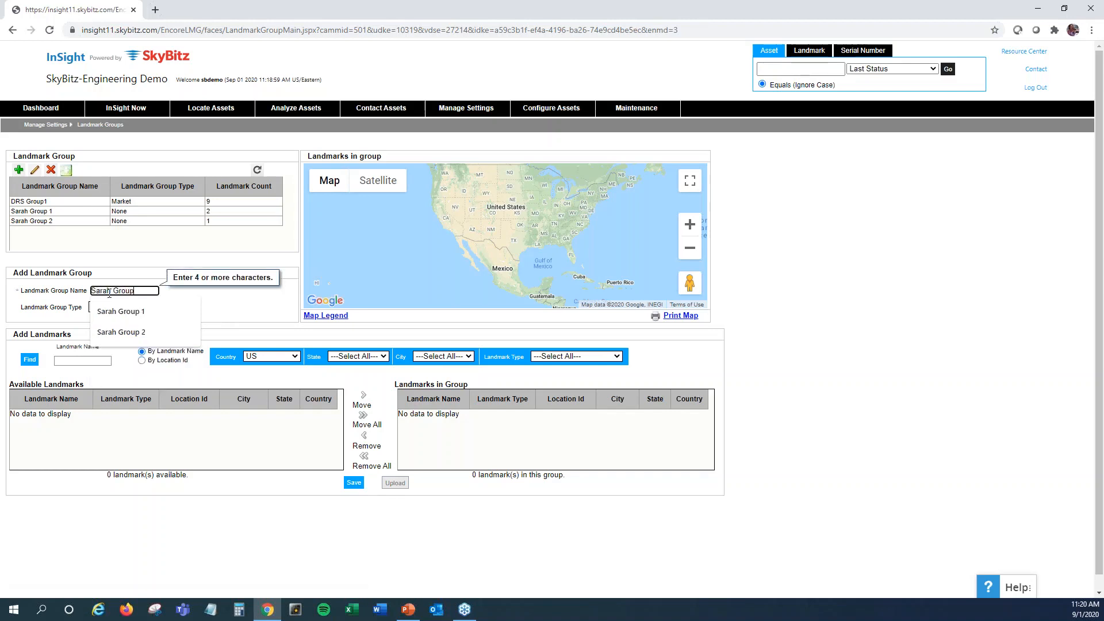
{"action": "type", "text": " 3"}
{"action": "key", "text": "Tab"}
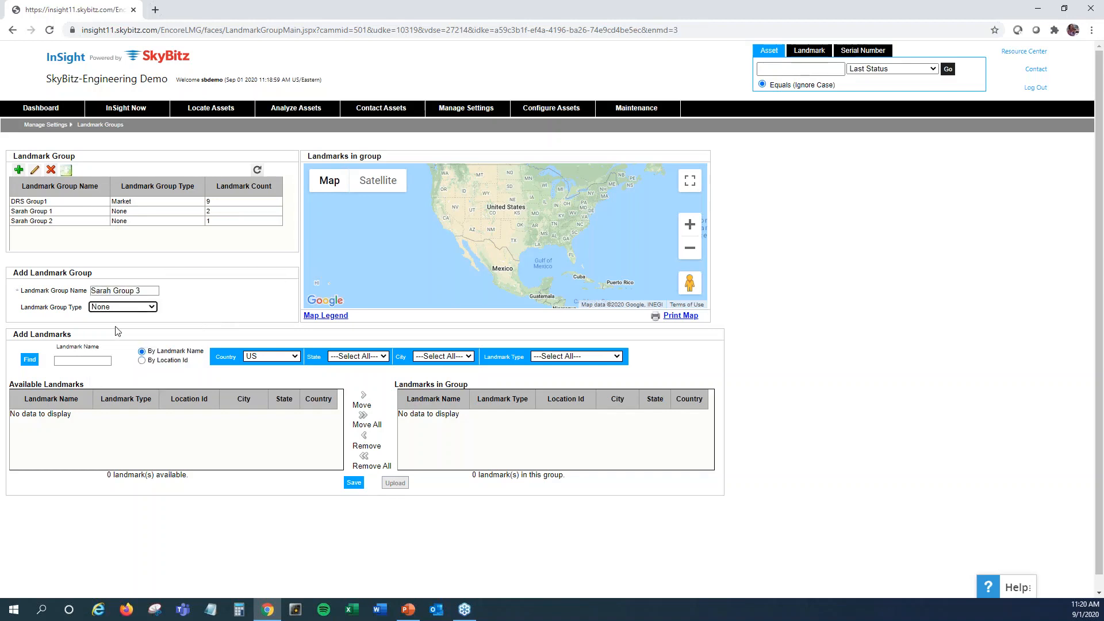
{"action": "left_click", "coordinate": [157, 312]}
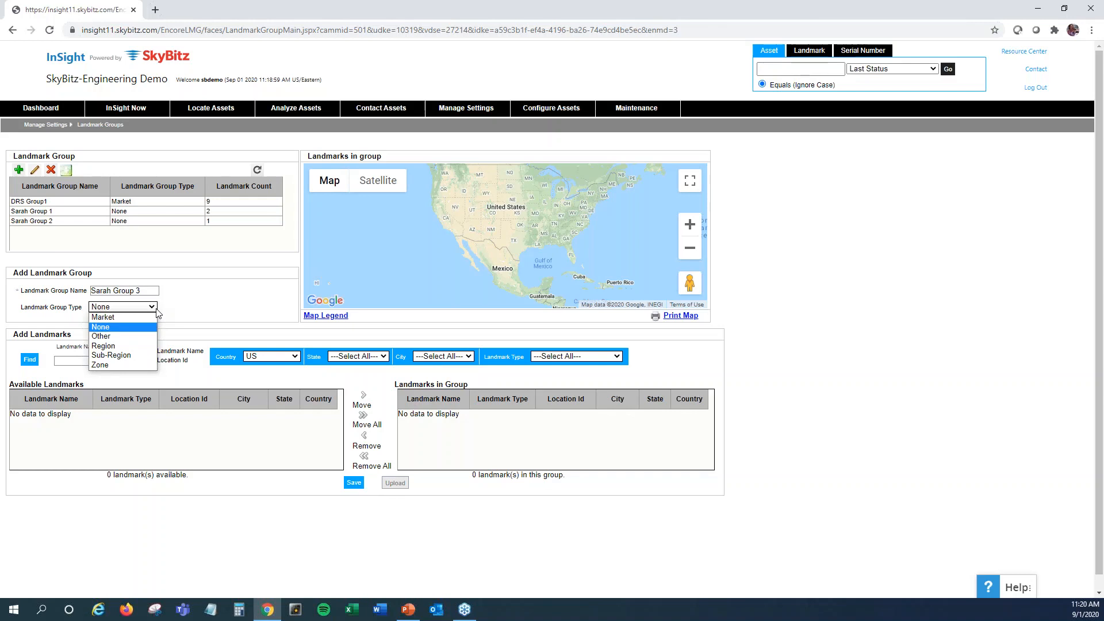
{"action": "left_click", "coordinate": [156, 311]}
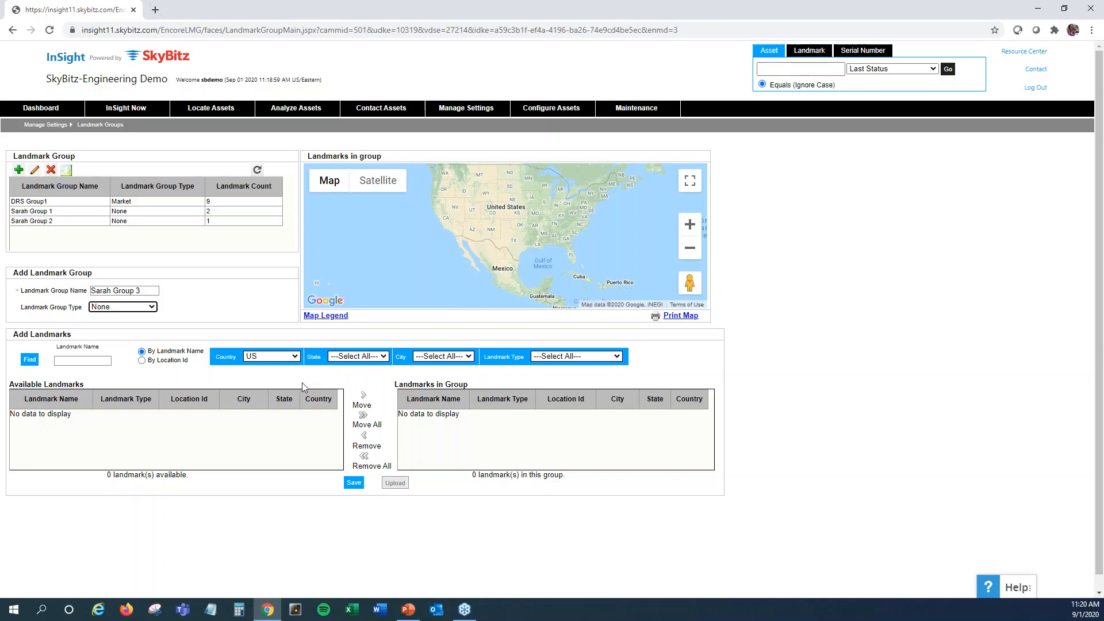
Find the available US landmarks, add Caverns NDB 1, Costco - Leesburg and Culpepper Regional Aiport to the group, and save it
{"action": "left_click", "coordinate": [30, 362]}
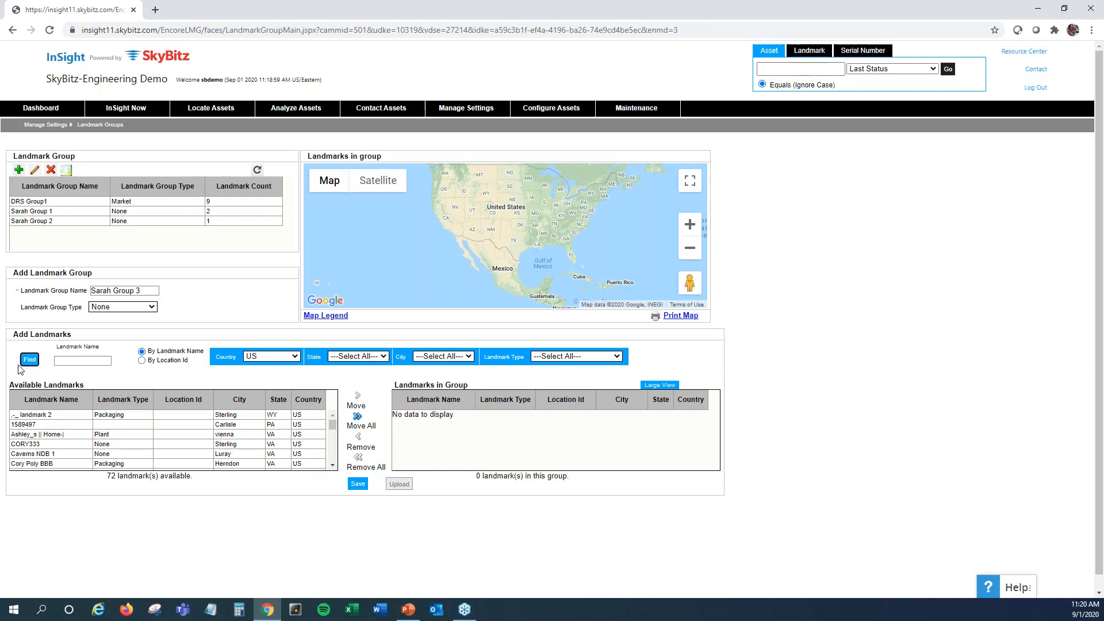
{"action": "left_click", "coordinate": [62, 457]}
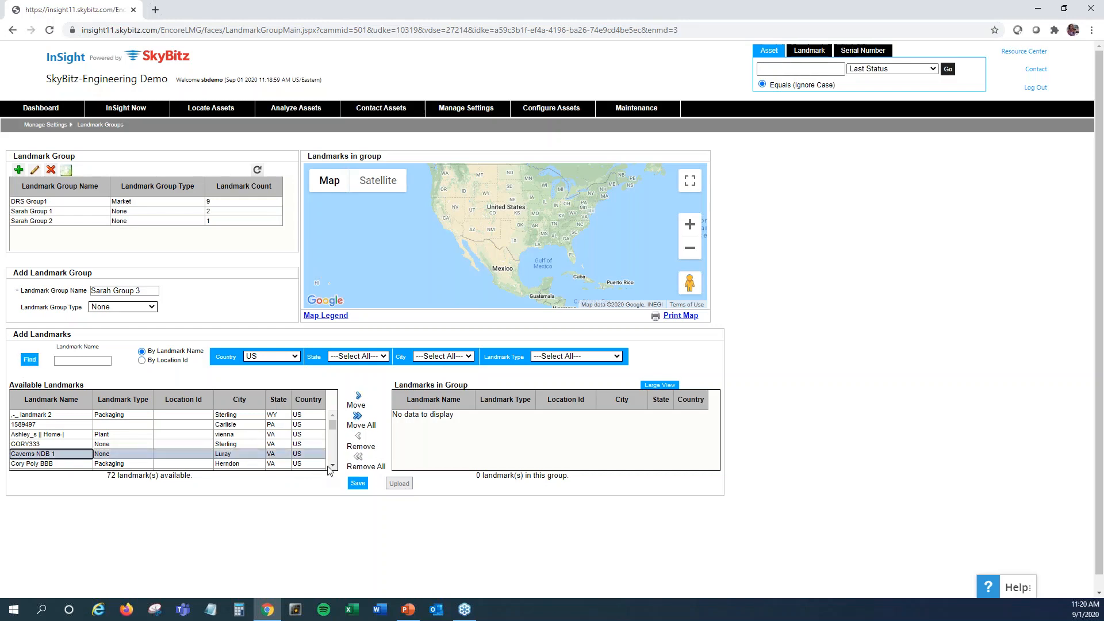
{"action": "left_click", "coordinate": [332, 465]}
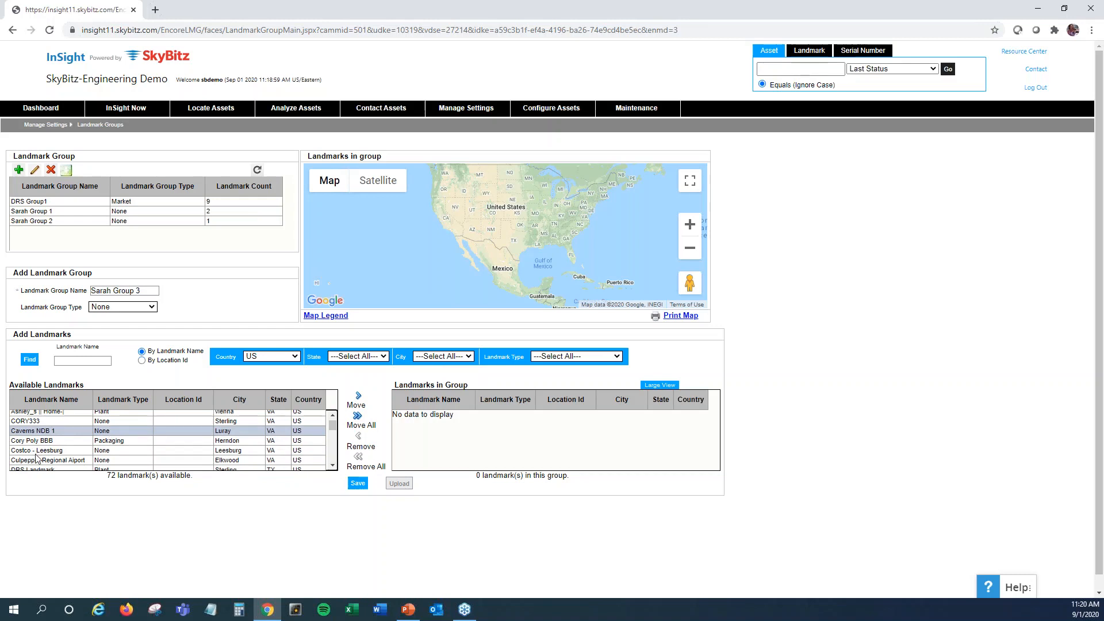
{"action": "left_click", "coordinate": [57, 449], "text": "ctrl"}
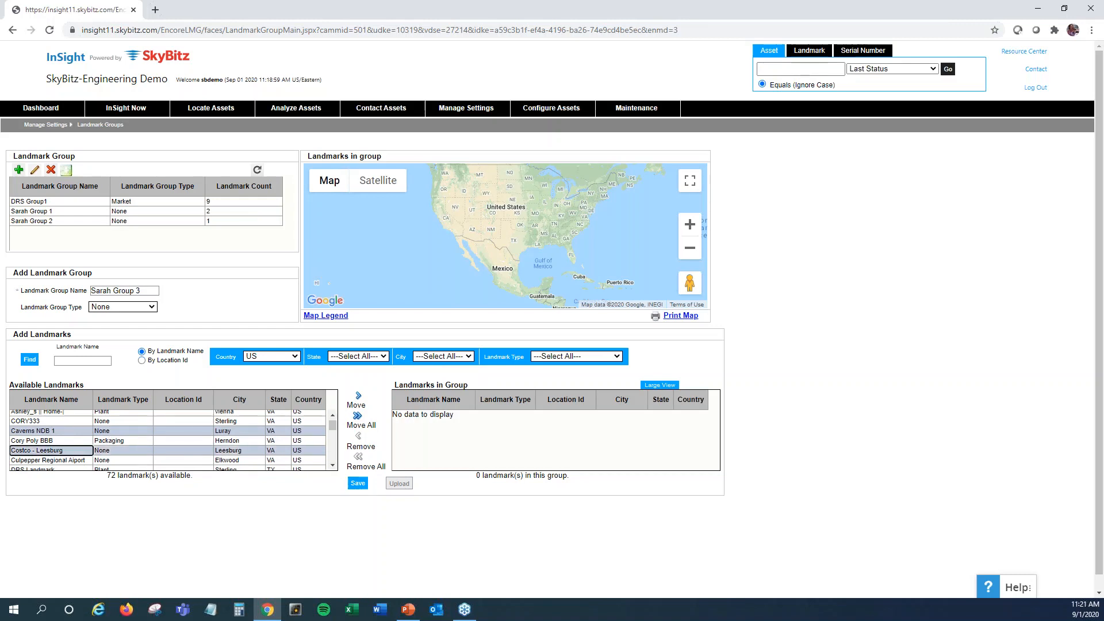
{"action": "left_click", "coordinate": [55, 460], "text": "ctrl"}
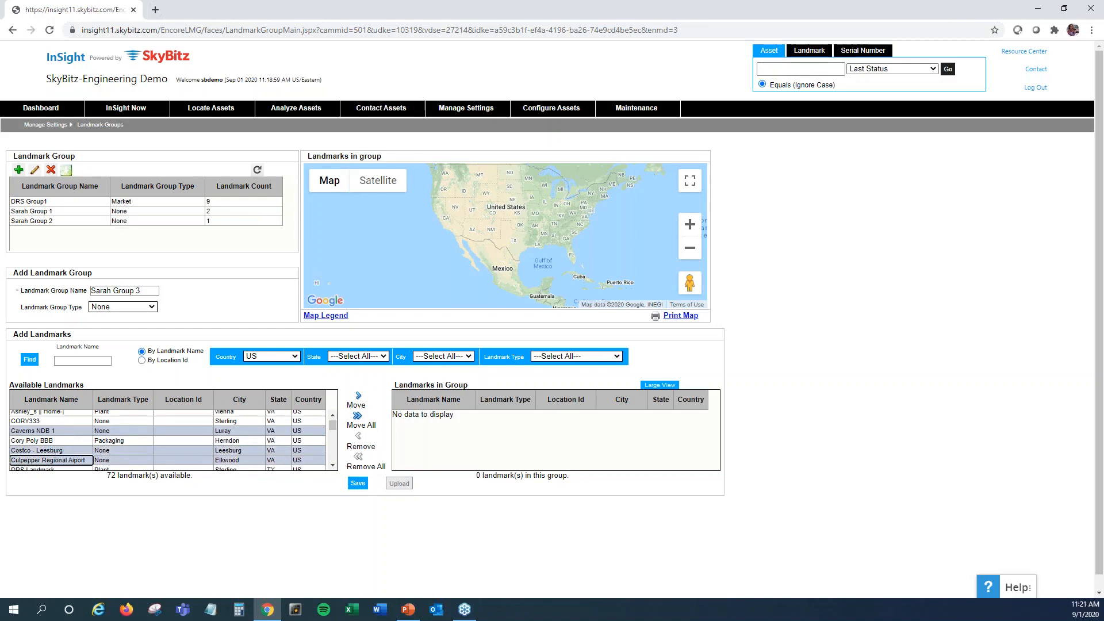
{"action": "left_click", "coordinate": [359, 397]}
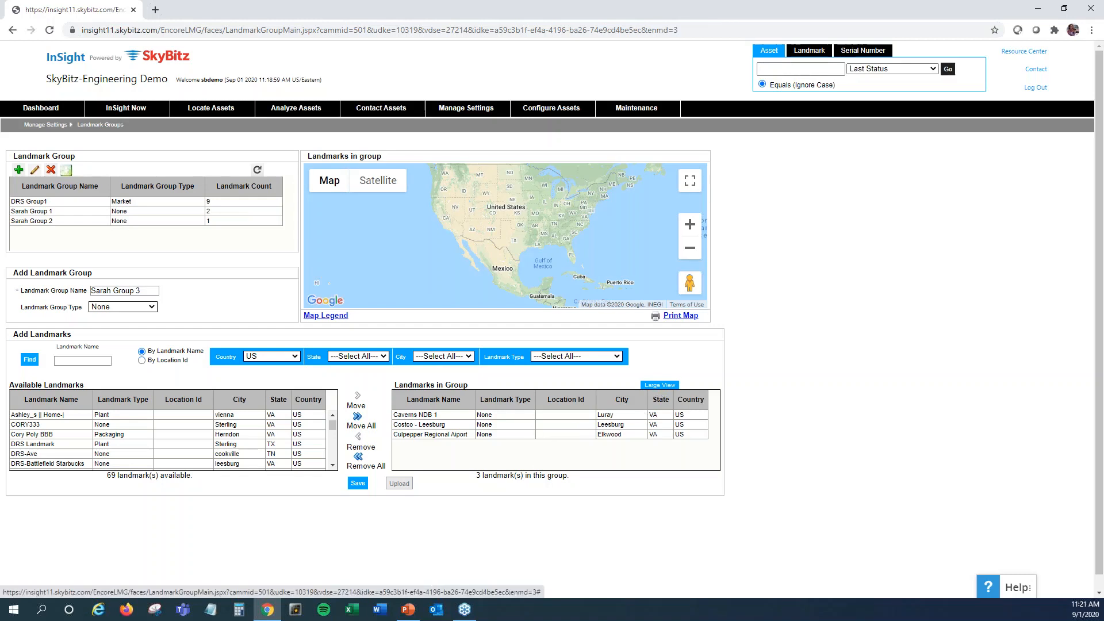
{"action": "left_click", "coordinate": [357, 485]}
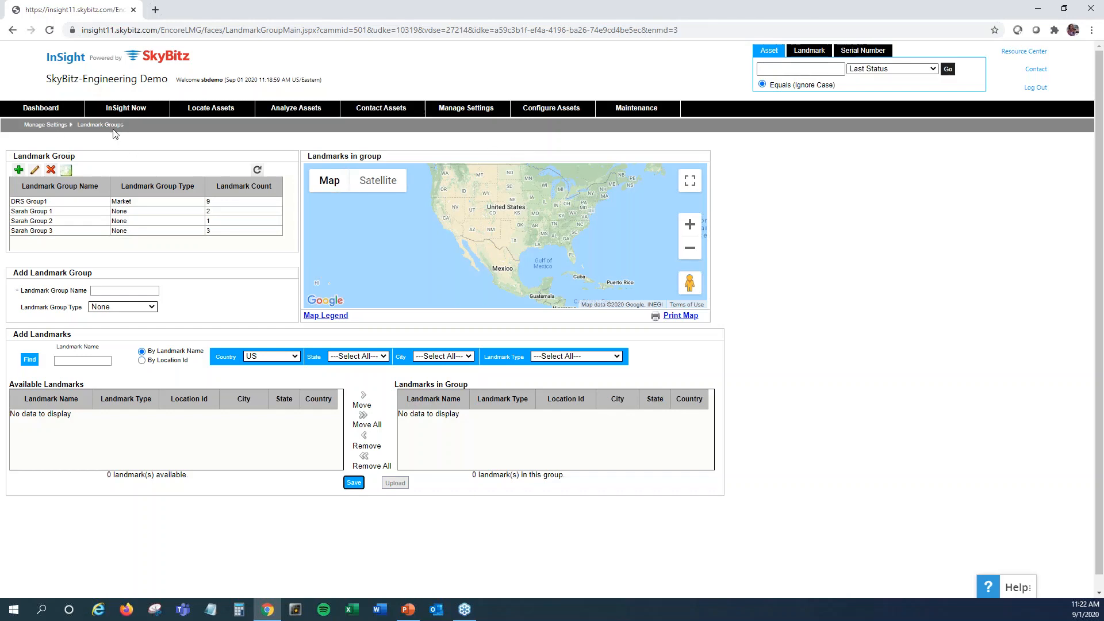
Delete the landmark group Sarah Group 2 and confirm the deletion
{"action": "left_click", "coordinate": [66, 223]}
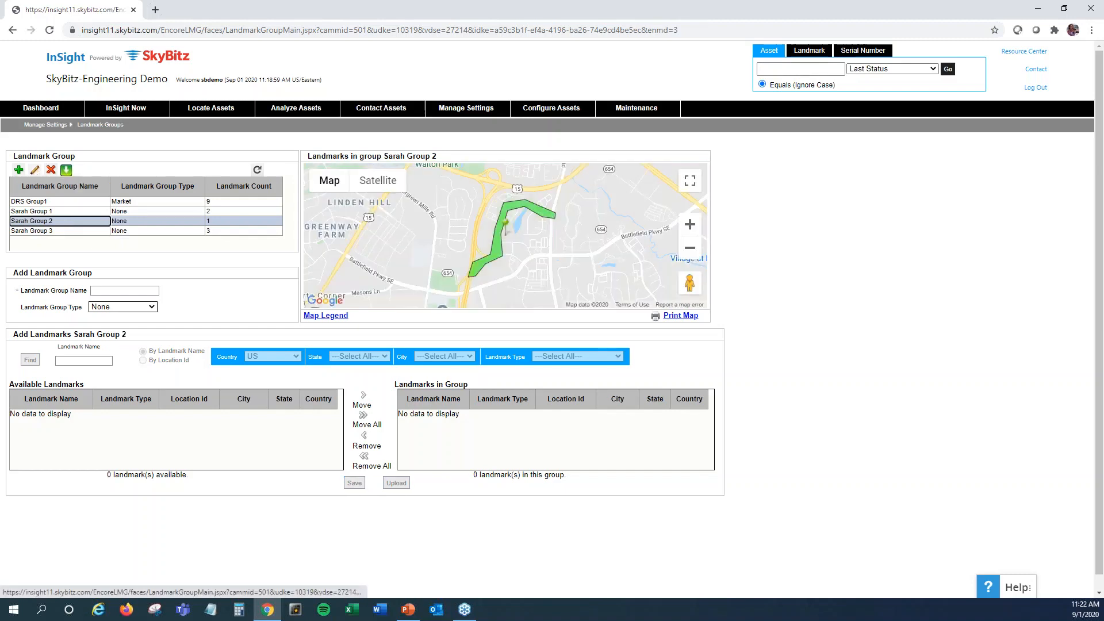
{"action": "left_click", "coordinate": [51, 170]}
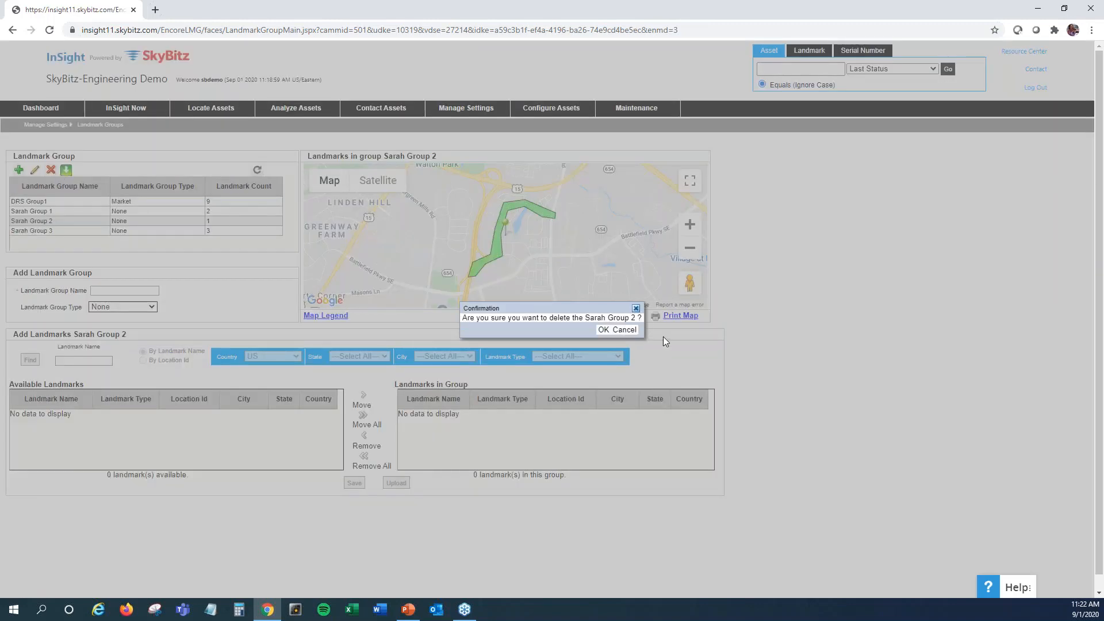
{"action": "left_click", "coordinate": [602, 330]}
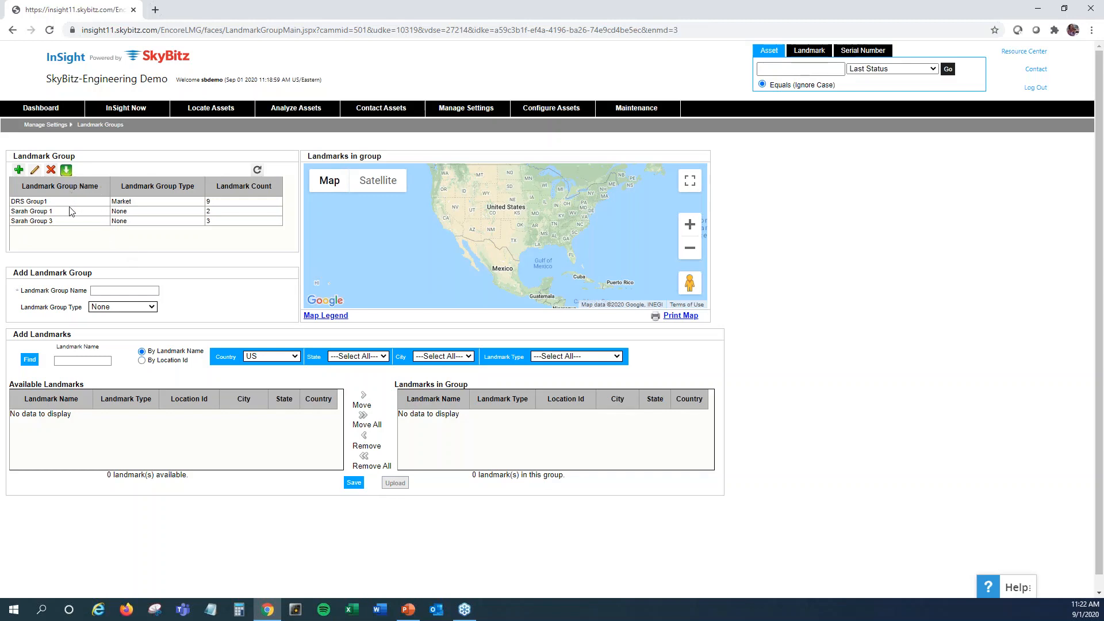
View the landmarks of Sarah Group 3 and Sarah Group 1 on the map, checking the details of the landmark near Ashburn
{"action": "left_click", "coordinate": [64, 223]}
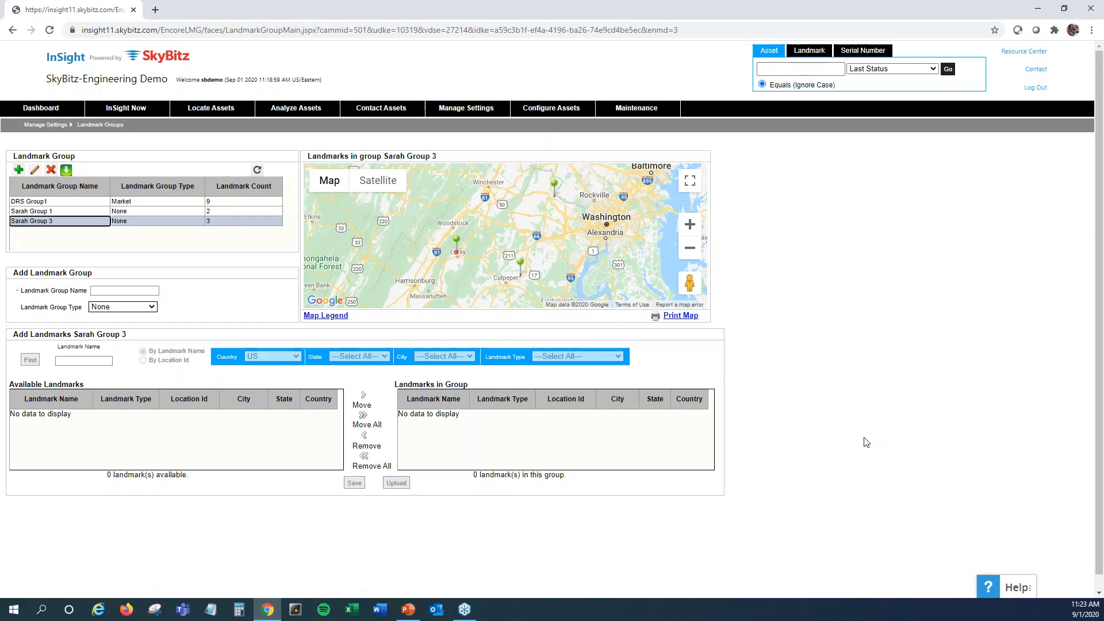
{"action": "left_click", "coordinate": [104, 213]}
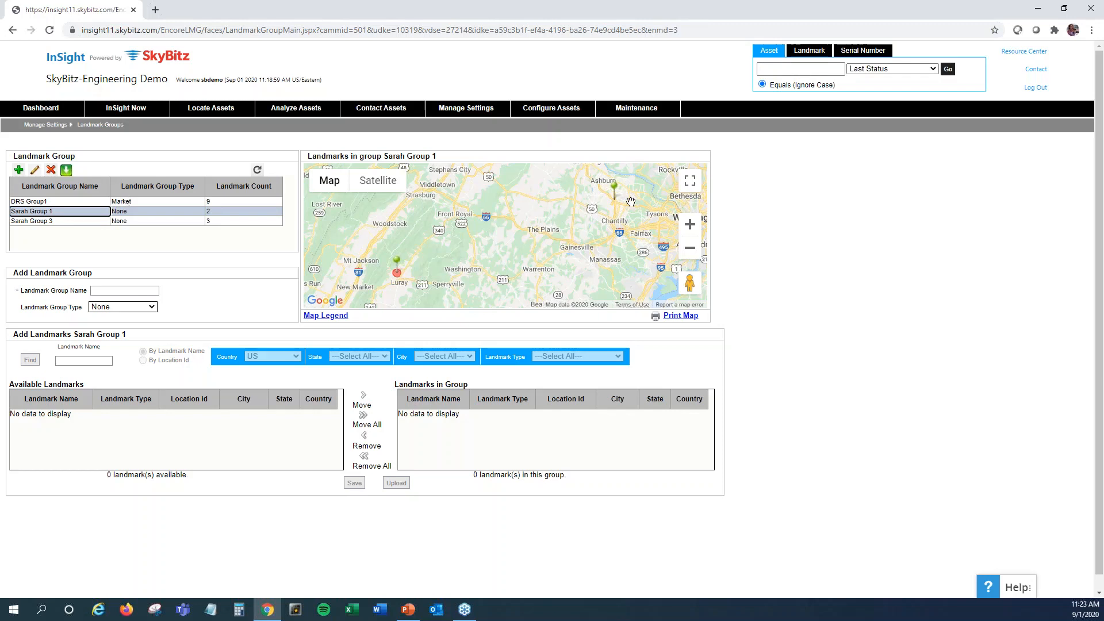
{"action": "left_click", "coordinate": [614, 189]}
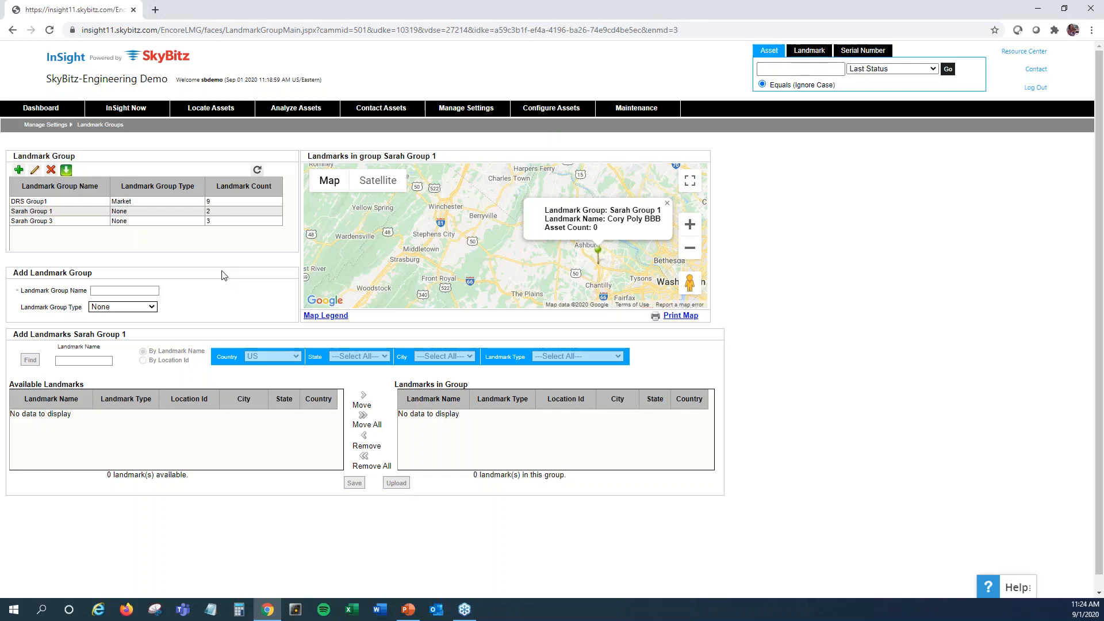
{"action": "left_click", "coordinate": [666, 205]}
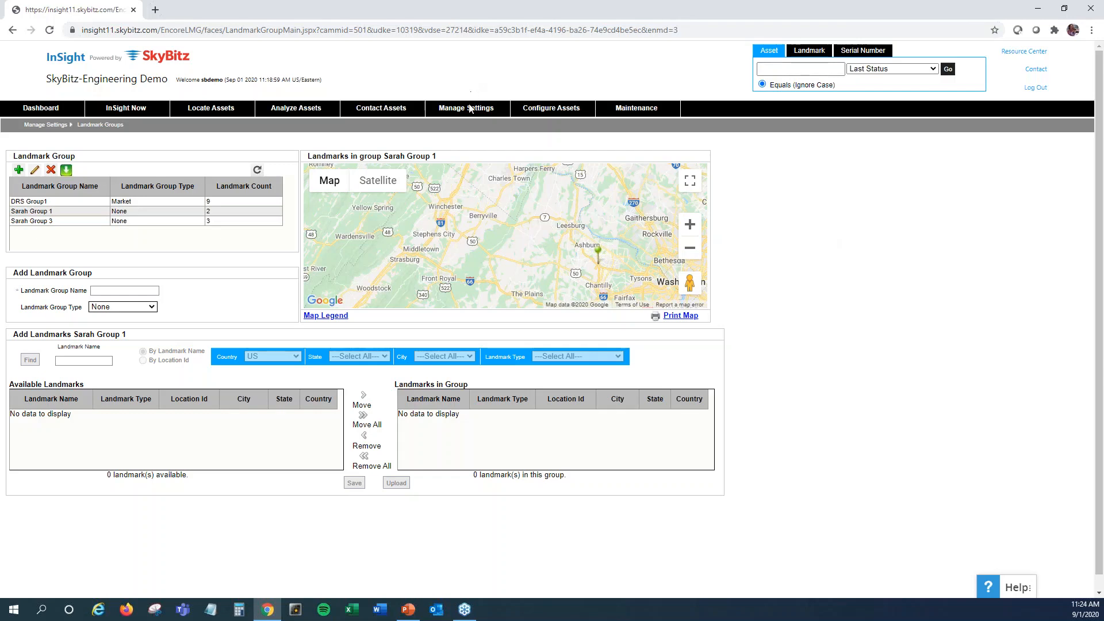
Open the landmark user management settings and associate LandmarkUser1 with the landmark groups Sarah Group 3 and DRS Group1
{"action": "mouse_move", "coordinate": [469, 111]}
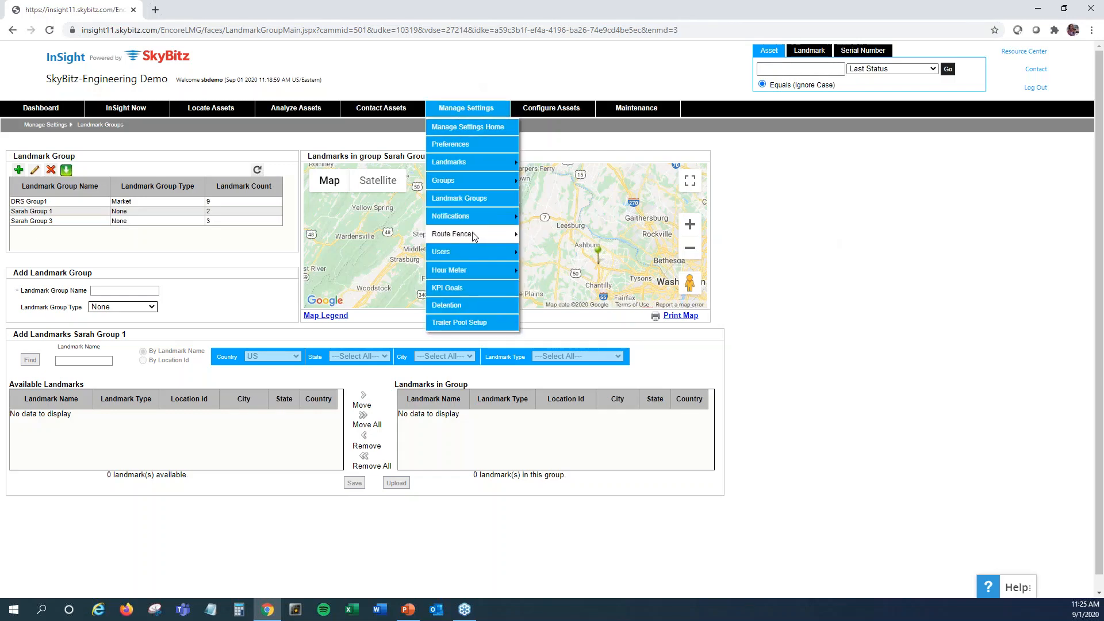
{"action": "mouse_move", "coordinate": [472, 251]}
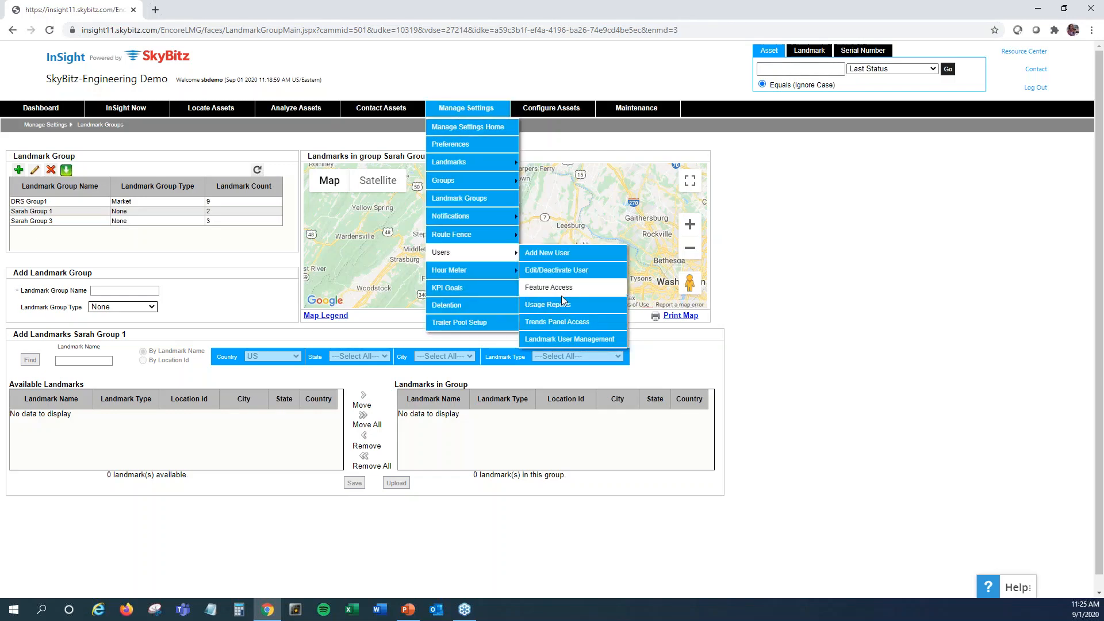
{"action": "left_click", "coordinate": [565, 340]}
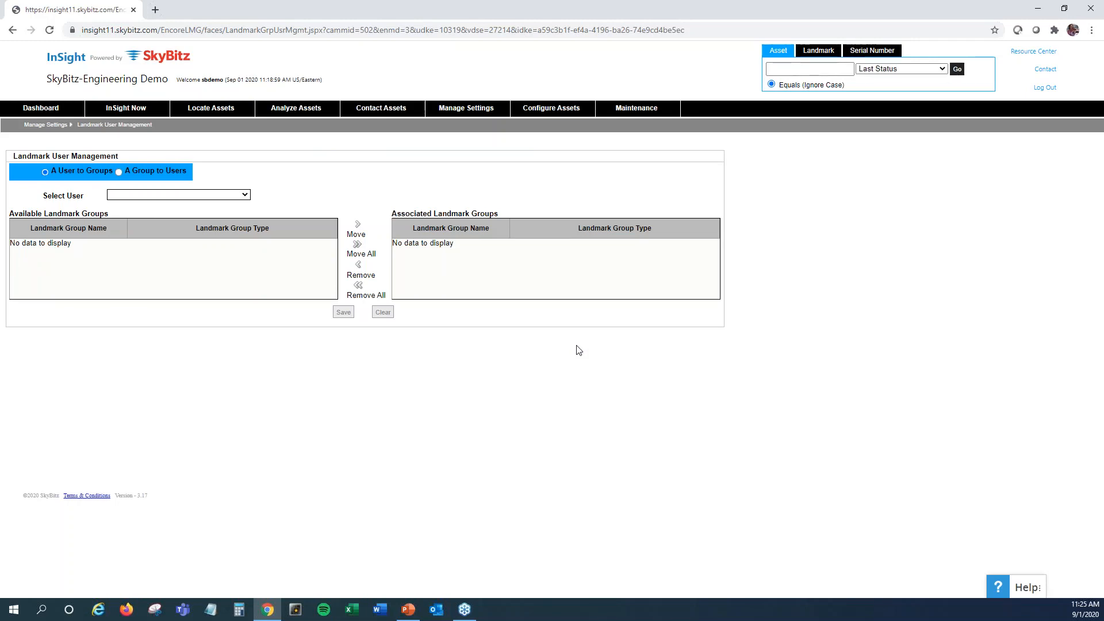
{"action": "left_click", "coordinate": [247, 197]}
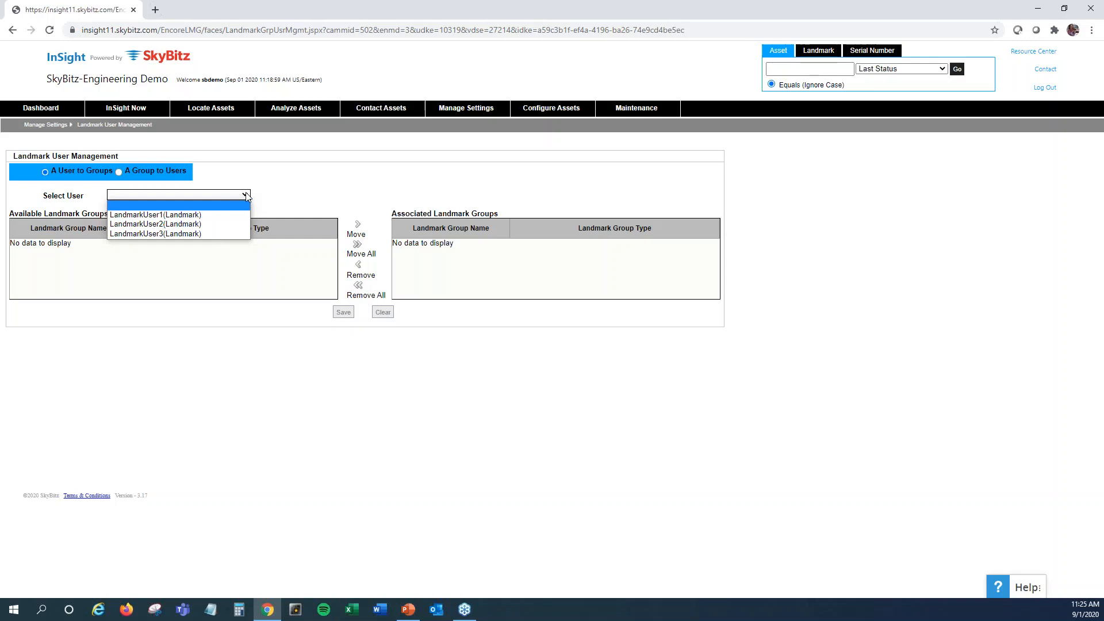
{"action": "left_click", "coordinate": [172, 214]}
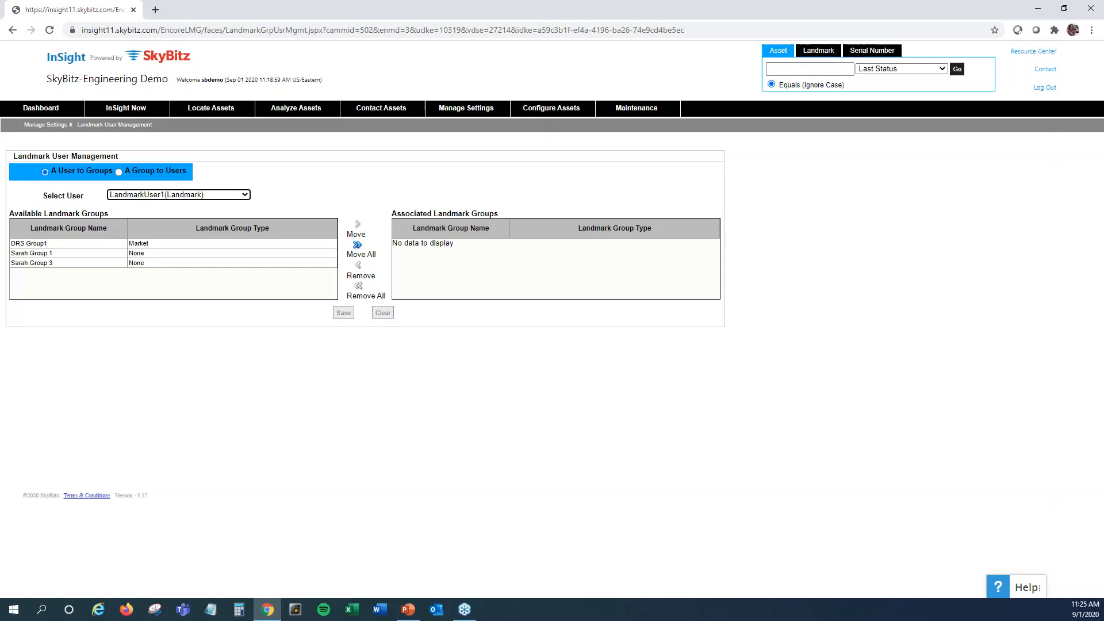
{"action": "left_click", "coordinate": [91, 263]}
{"action": "left_click", "coordinate": [89, 244], "text": "ctrl"}
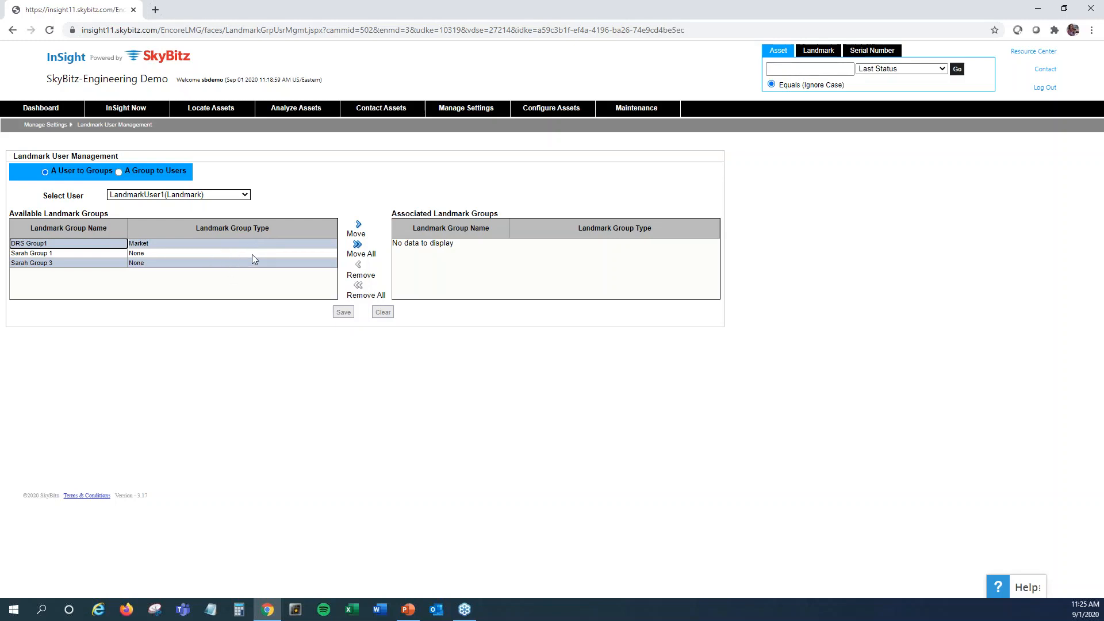
{"action": "left_click", "coordinate": [359, 227]}
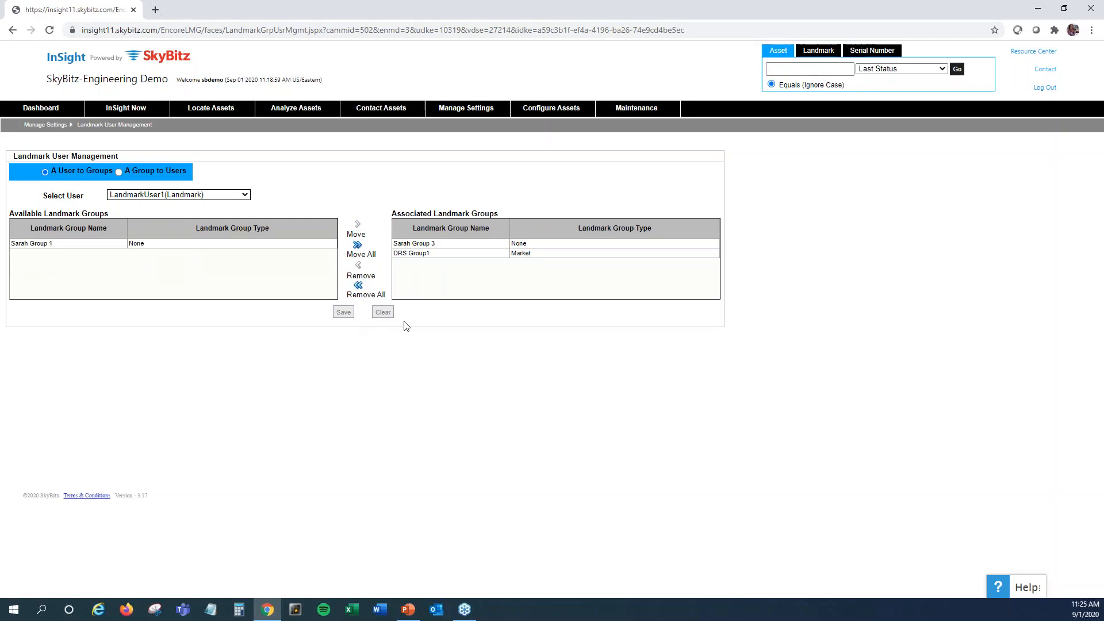
{"action": "left_click", "coordinate": [480, 254]}
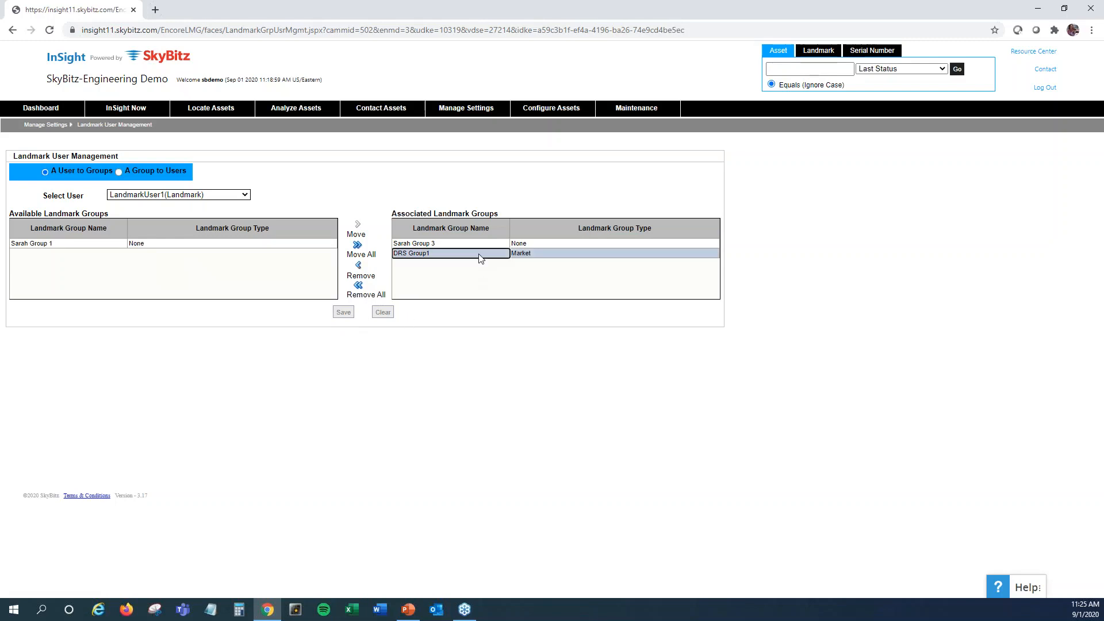
{"action": "left_click", "coordinate": [471, 244]}
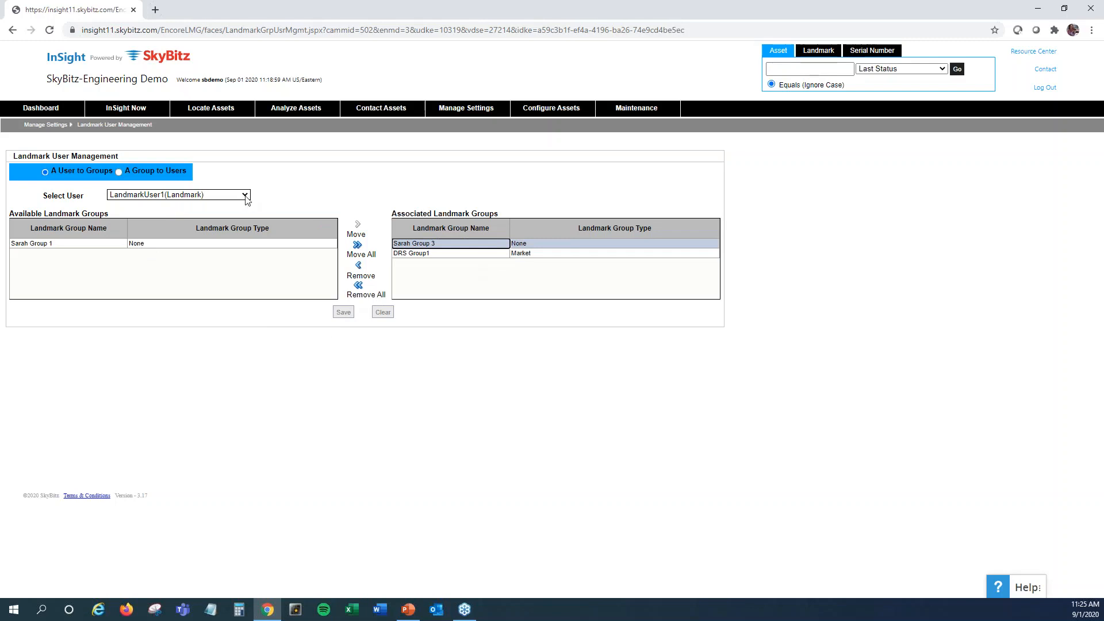
{"action": "left_click", "coordinate": [180, 390]}
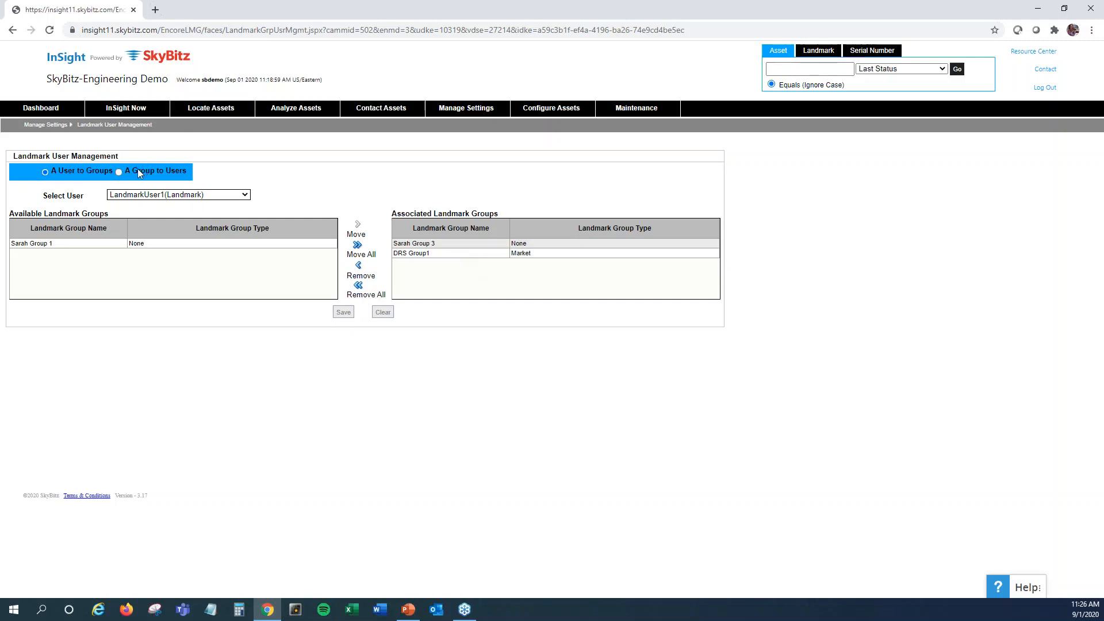
Switch to assigning a group to users and associate LandmarkUser1 and LandmarkUser3 with Sarah Group 1
{"action": "left_click", "coordinate": [120, 172]}
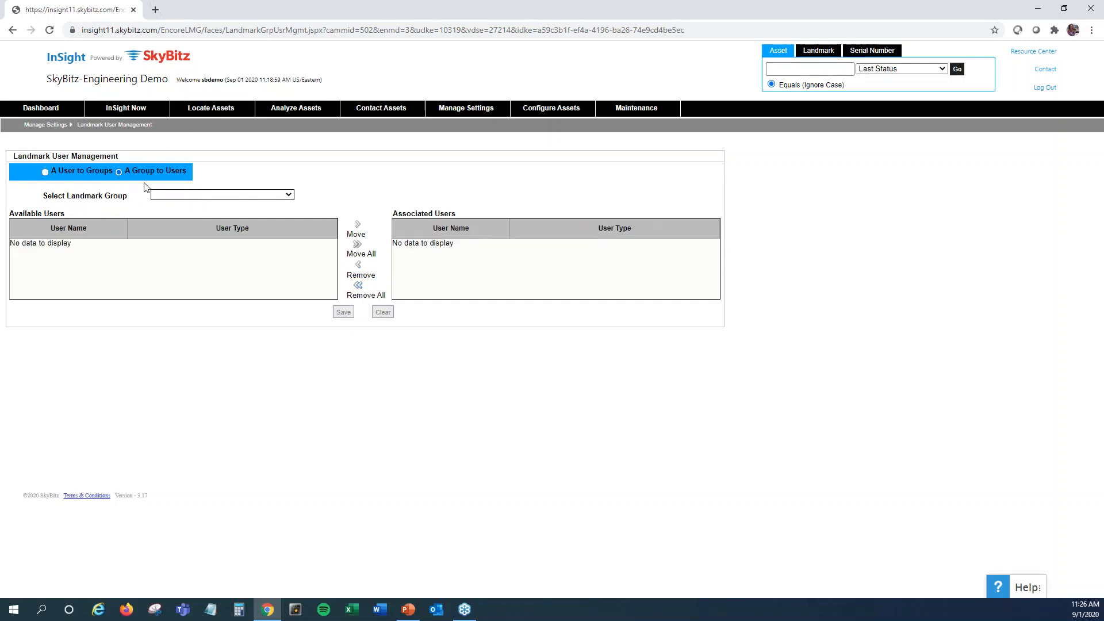
{"action": "left_click", "coordinate": [186, 201]}
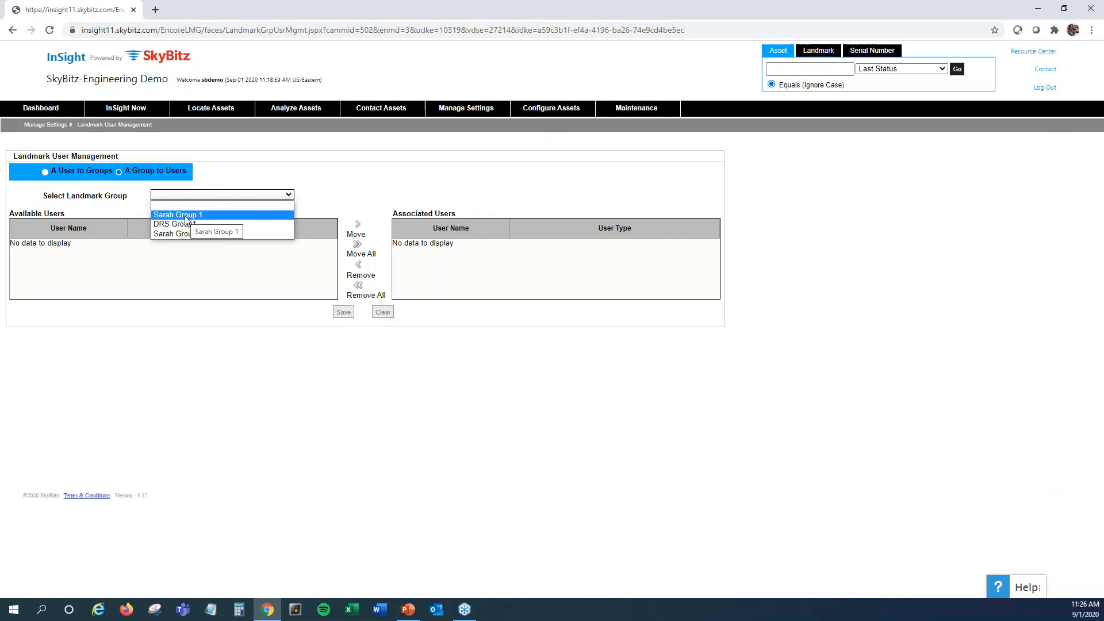
{"action": "left_click", "coordinate": [185, 216]}
{"action": "left_click", "coordinate": [77, 238]}
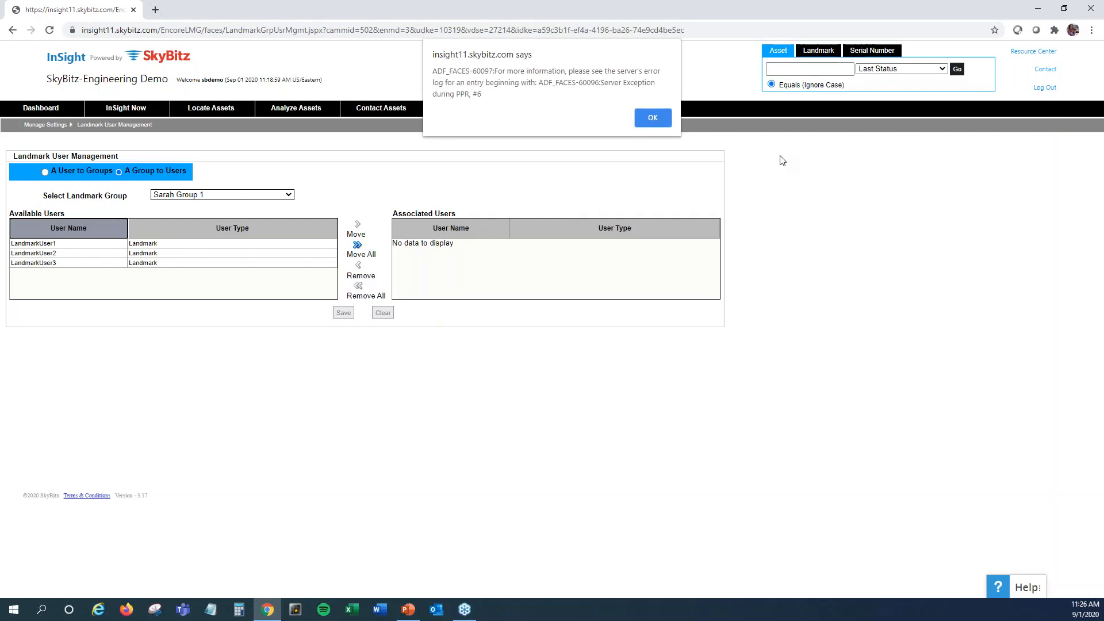
{"action": "left_click", "coordinate": [648, 116]}
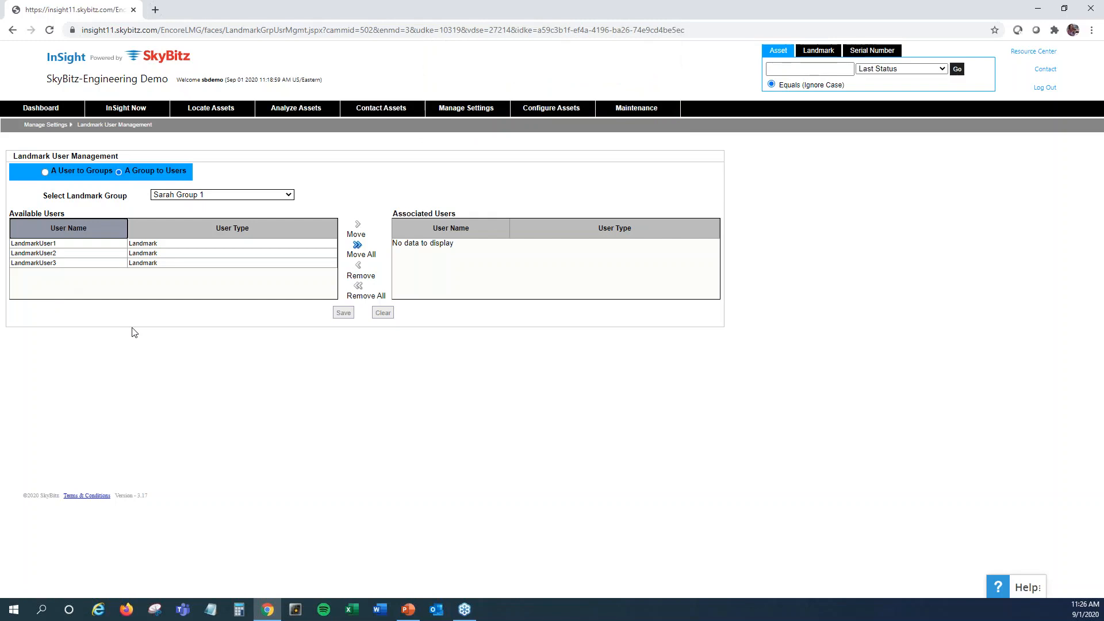
{"action": "left_click", "coordinate": [92, 246]}
{"action": "left_click", "coordinate": [105, 263], "text": "ctrl"}
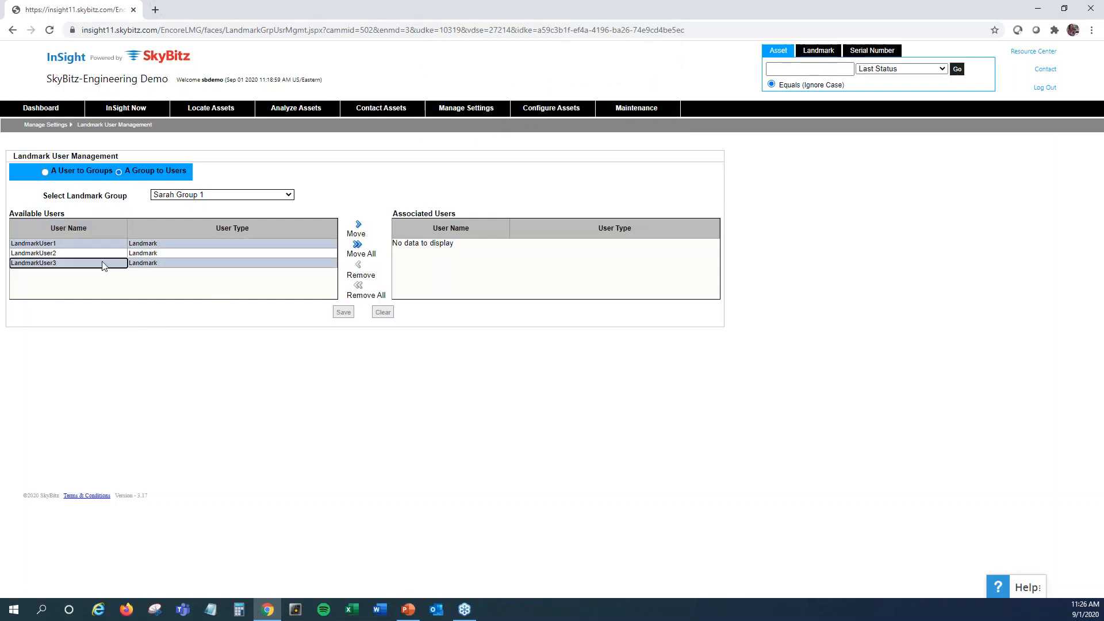
{"action": "left_click", "coordinate": [360, 228]}
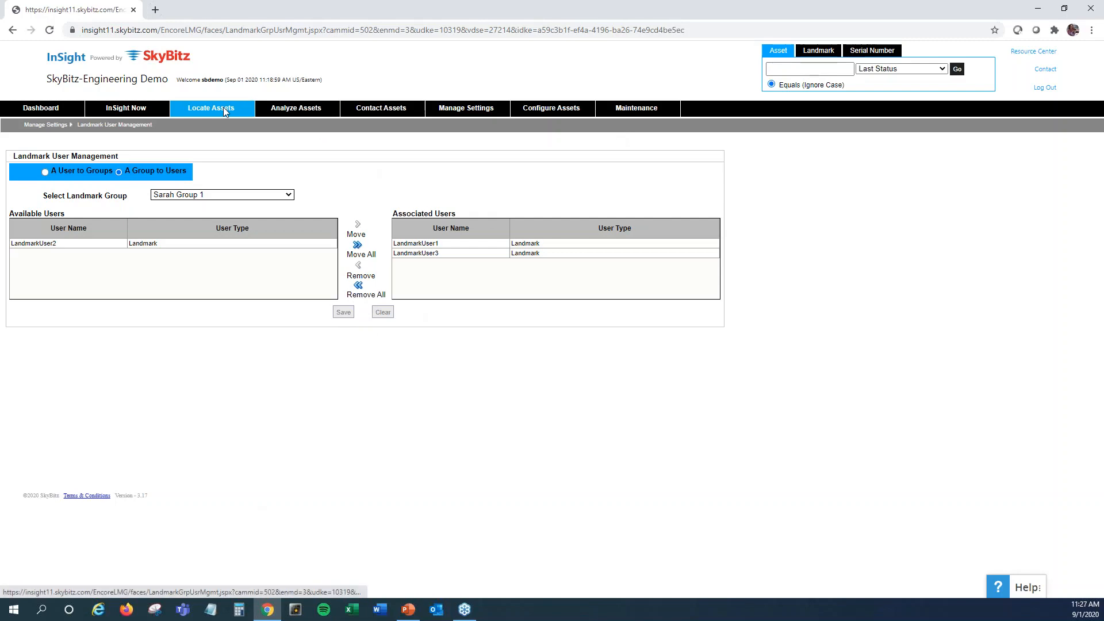
Open the location based search for assets
{"action": "mouse_move", "coordinate": [224, 107]}
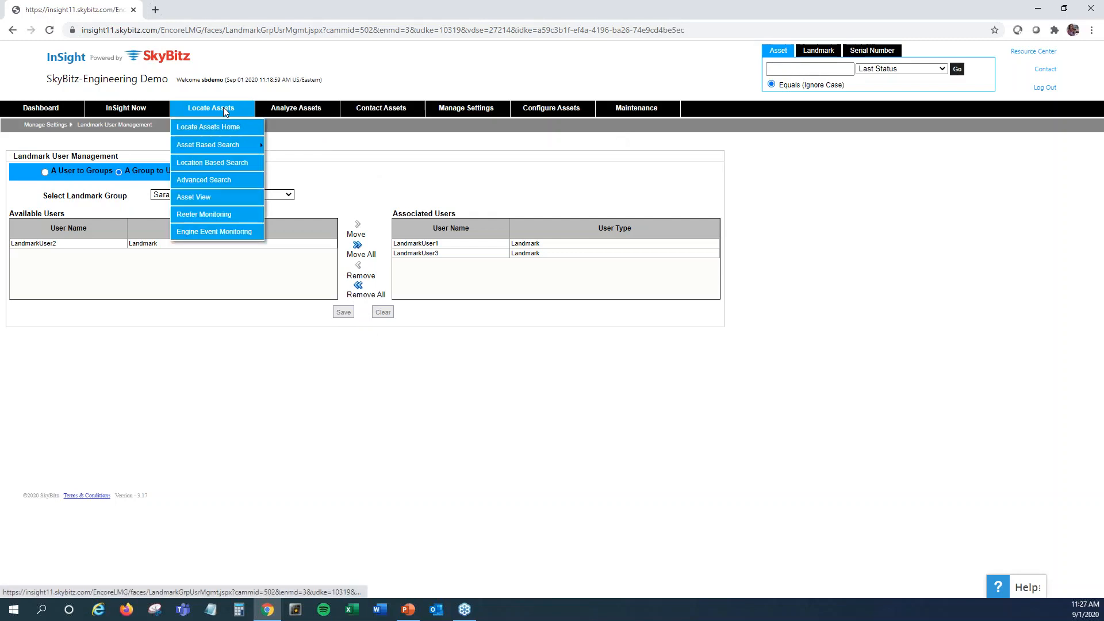
{"action": "left_click", "coordinate": [215, 166]}
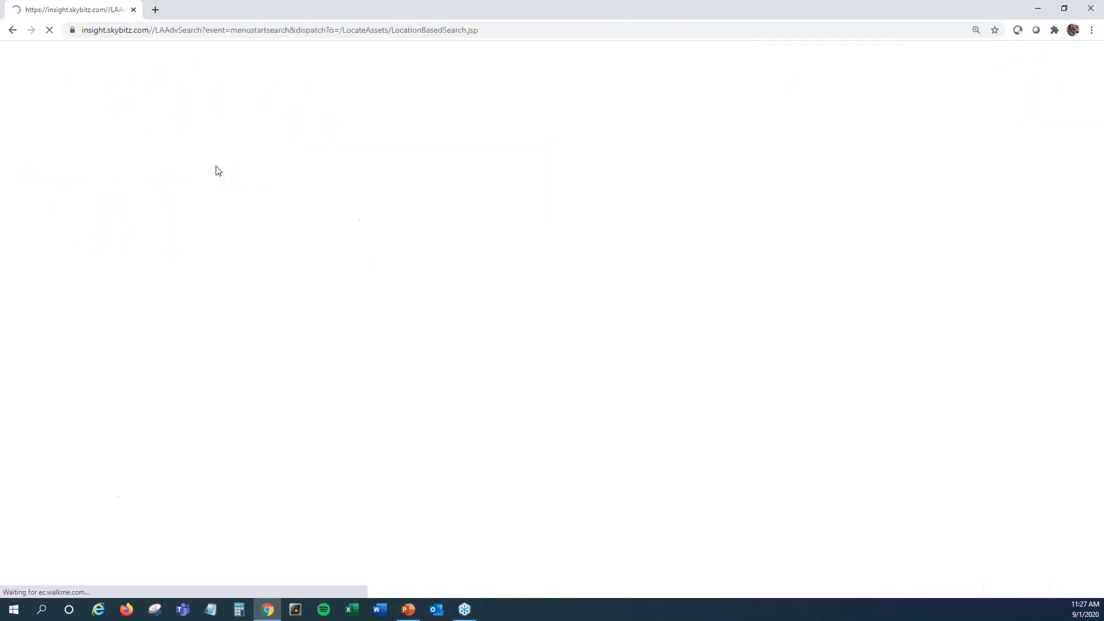
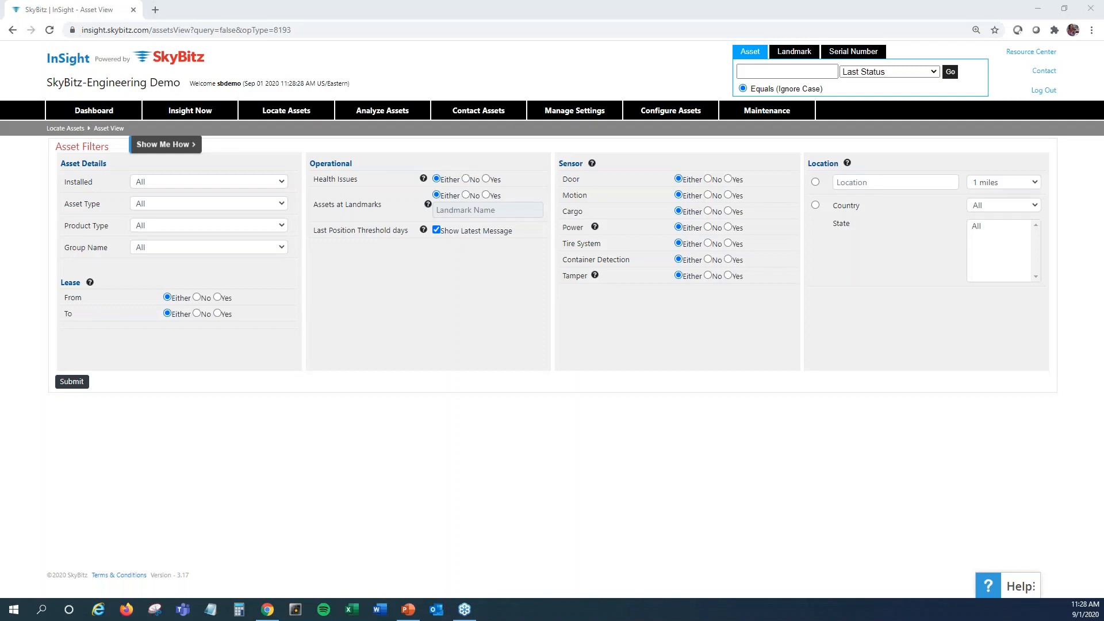
Open the location based search and select the landmark HQ Herndon, Test in the state VA
{"action": "left_click", "coordinate": [620, 503]}
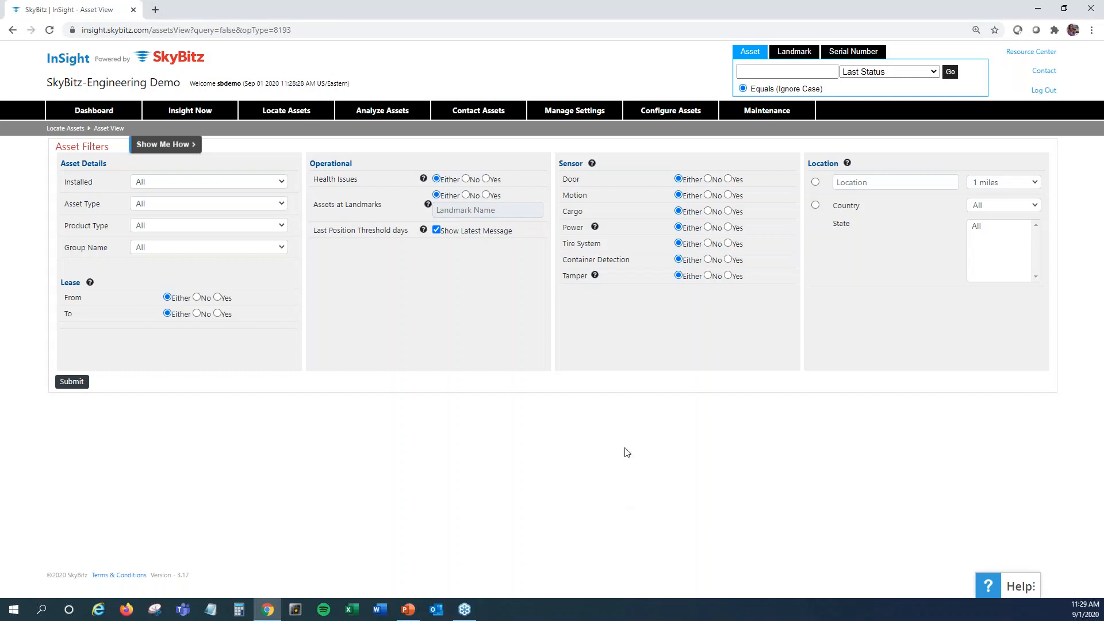
{"action": "mouse_move", "coordinate": [264, 110]}
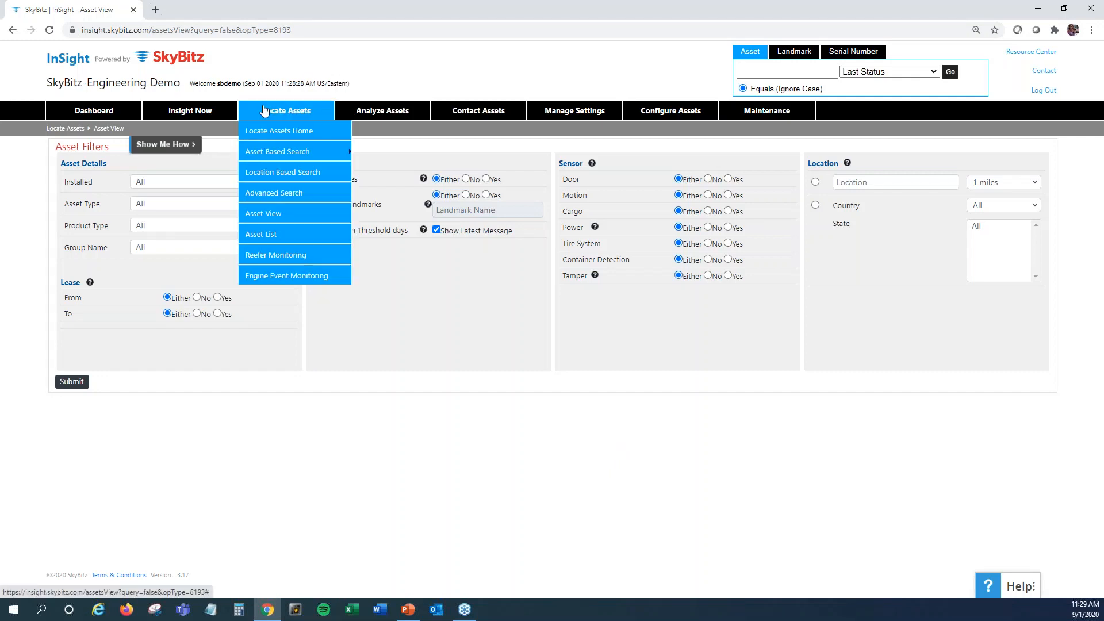
{"action": "left_click", "coordinate": [288, 172]}
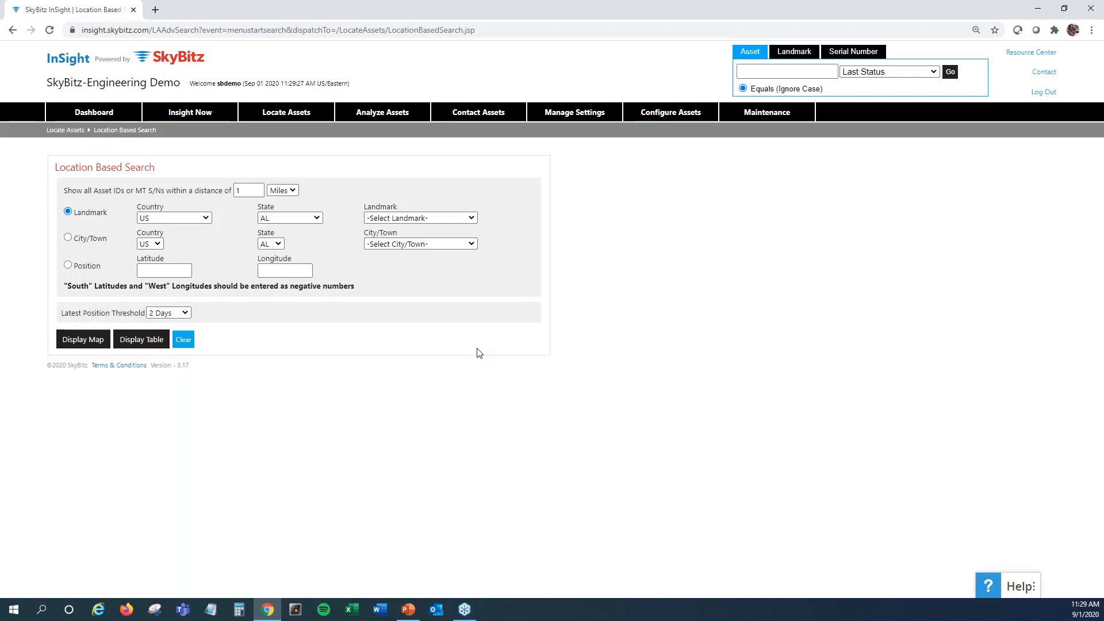
{"action": "left_click", "coordinate": [318, 219]}
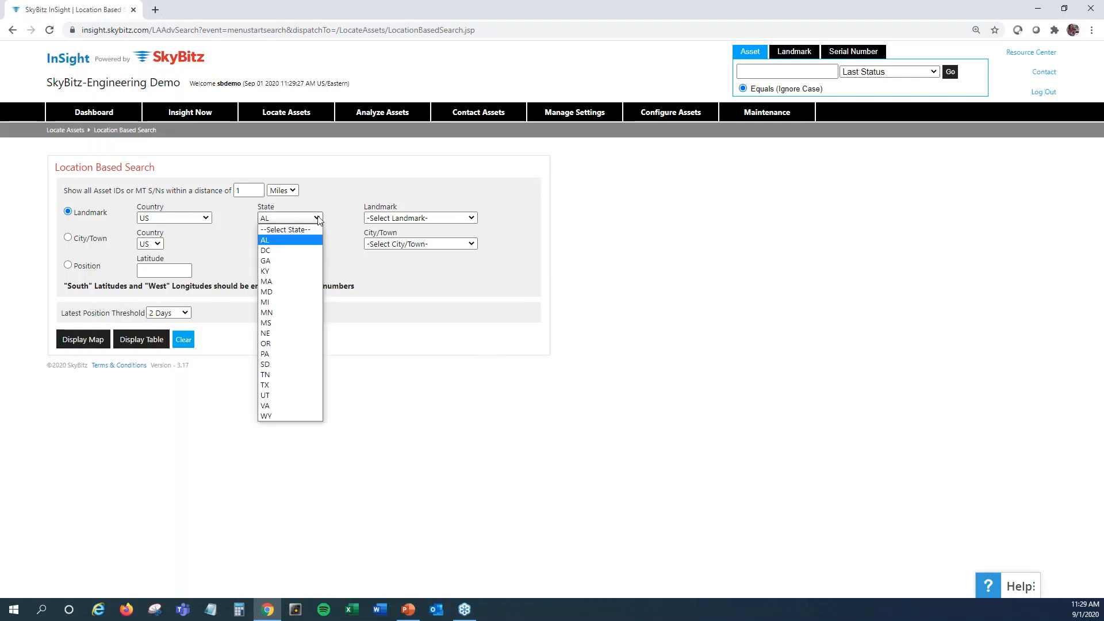
{"action": "left_click", "coordinate": [295, 406]}
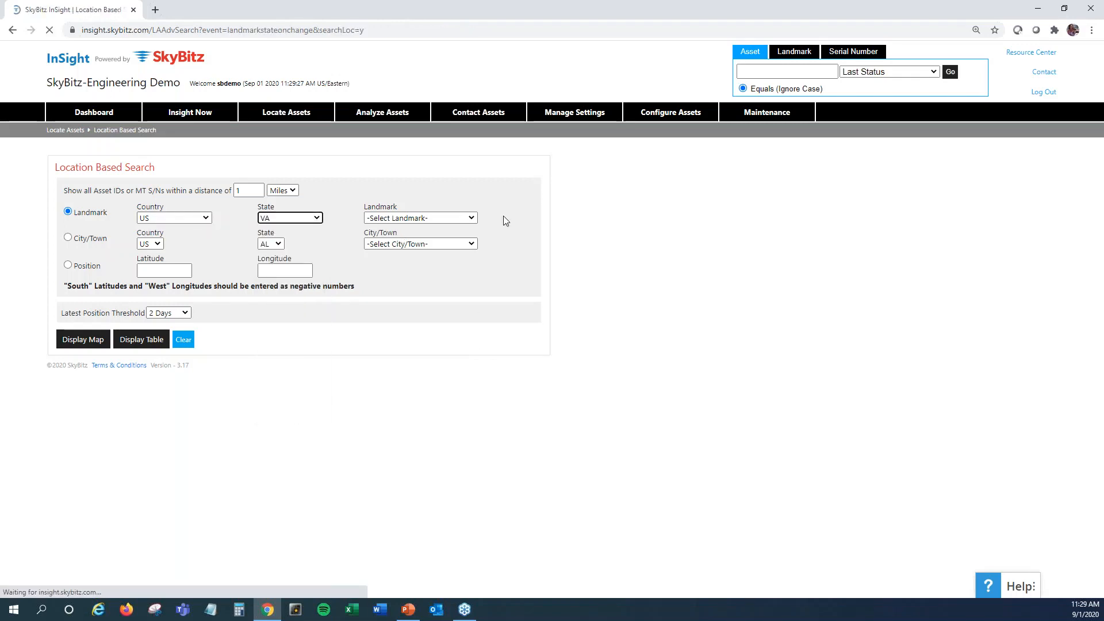
{"action": "left_click", "coordinate": [471, 218]}
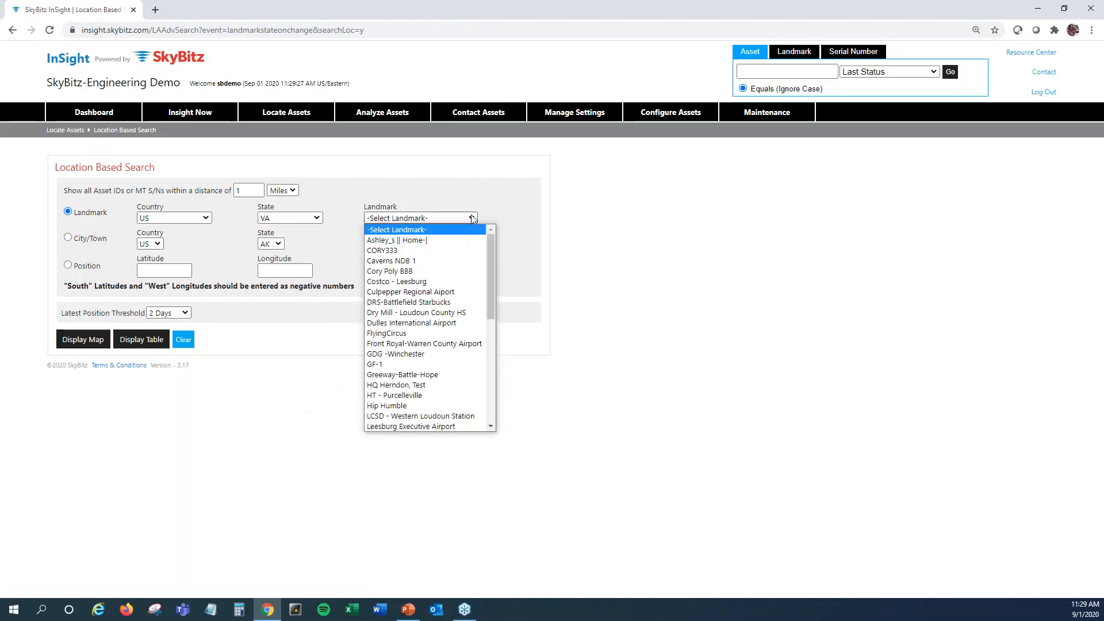
{"action": "key", "text": "v"}
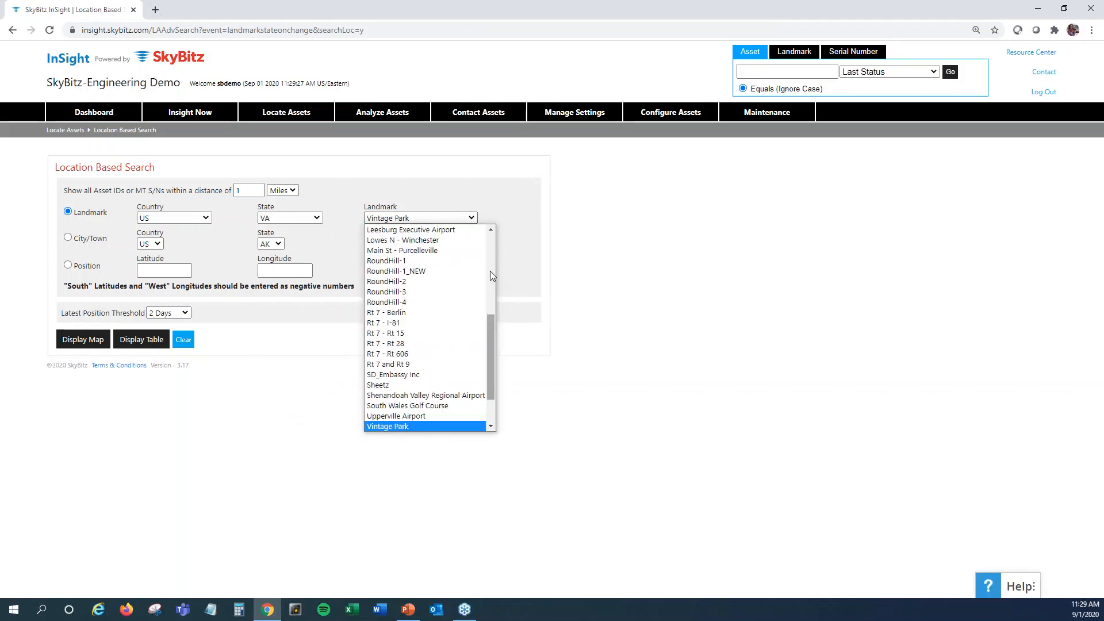
{"action": "left_click_drag", "start_coordinate": [488, 334], "coordinate": [488, 294]}
{"action": "key", "text": "h"}
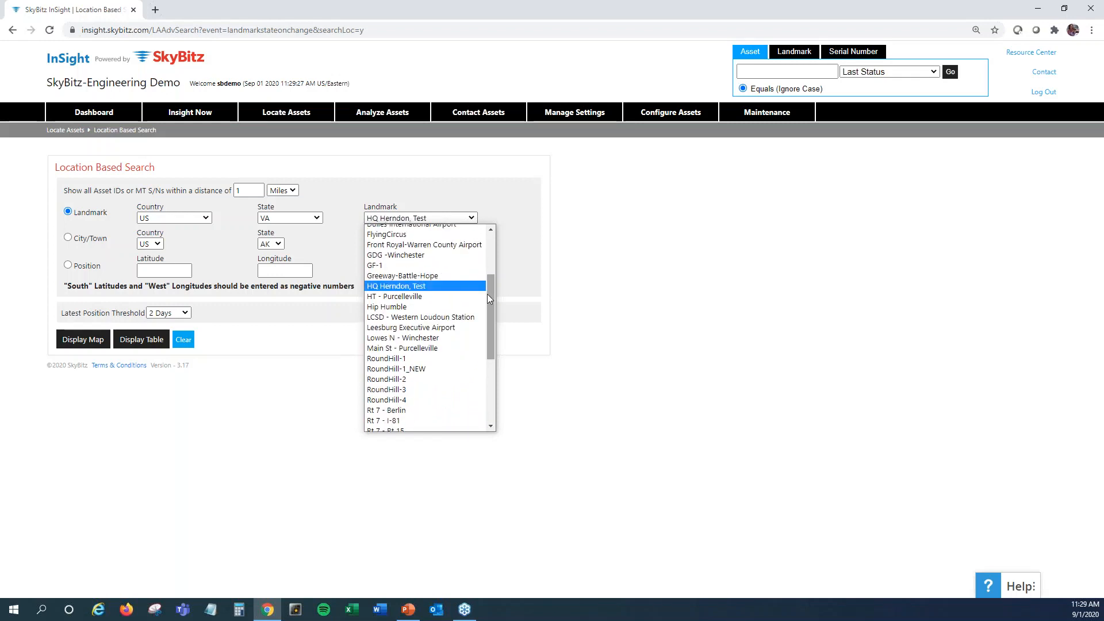
{"action": "left_click", "coordinate": [470, 286]}
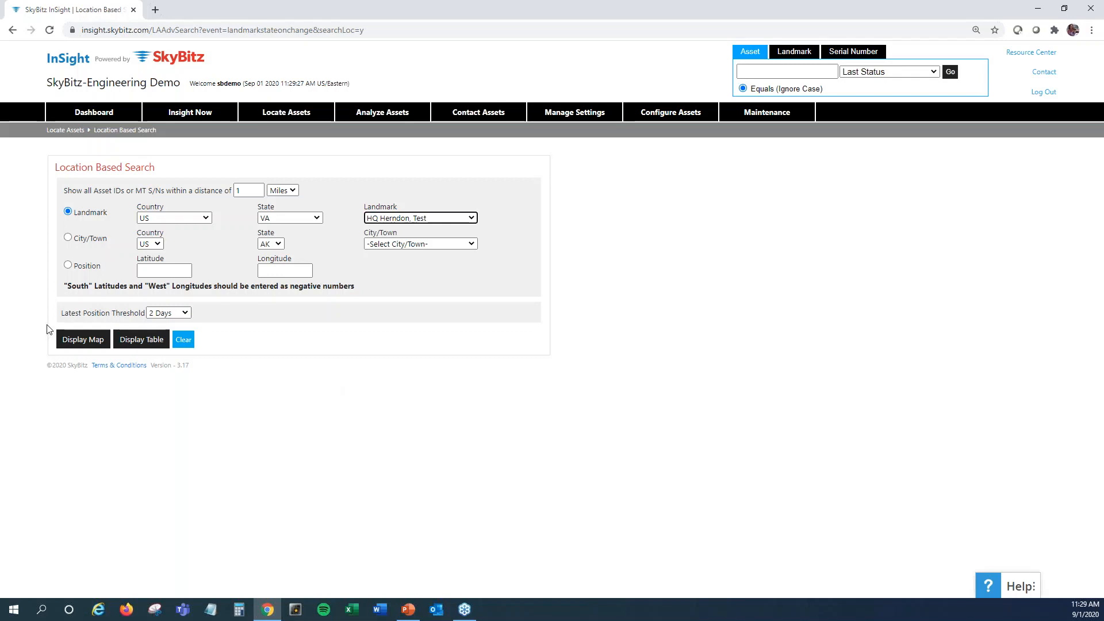
Review the latest position threshold options, keep 2 Days, and display the assets within 1 mile of the landmark on a map
{"action": "left_click", "coordinate": [185, 313]}
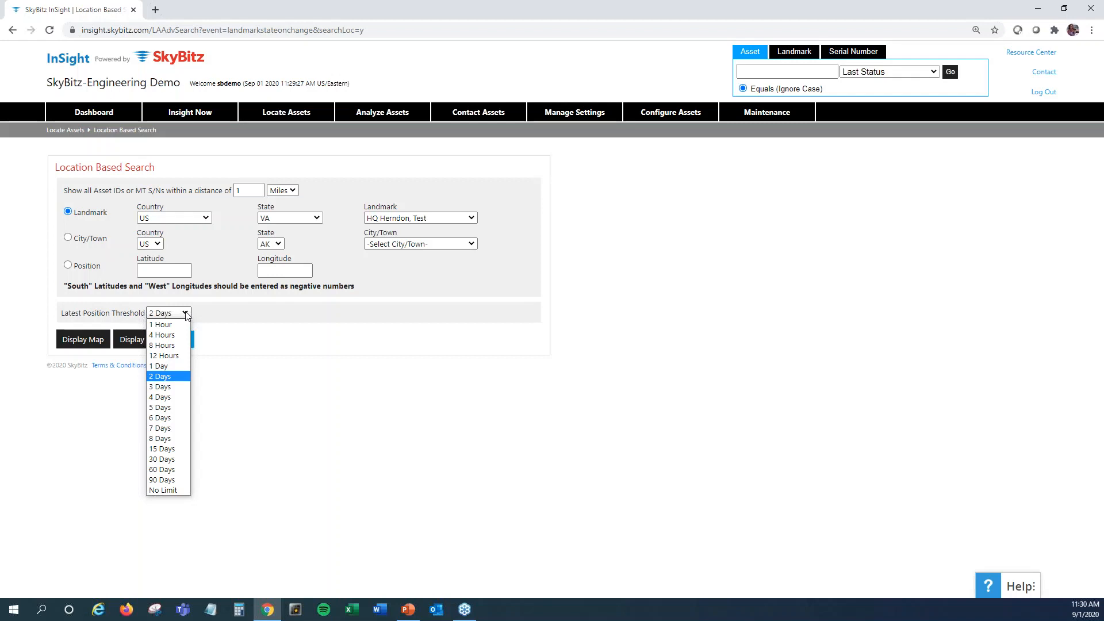
{"action": "left_click", "coordinate": [185, 315]}
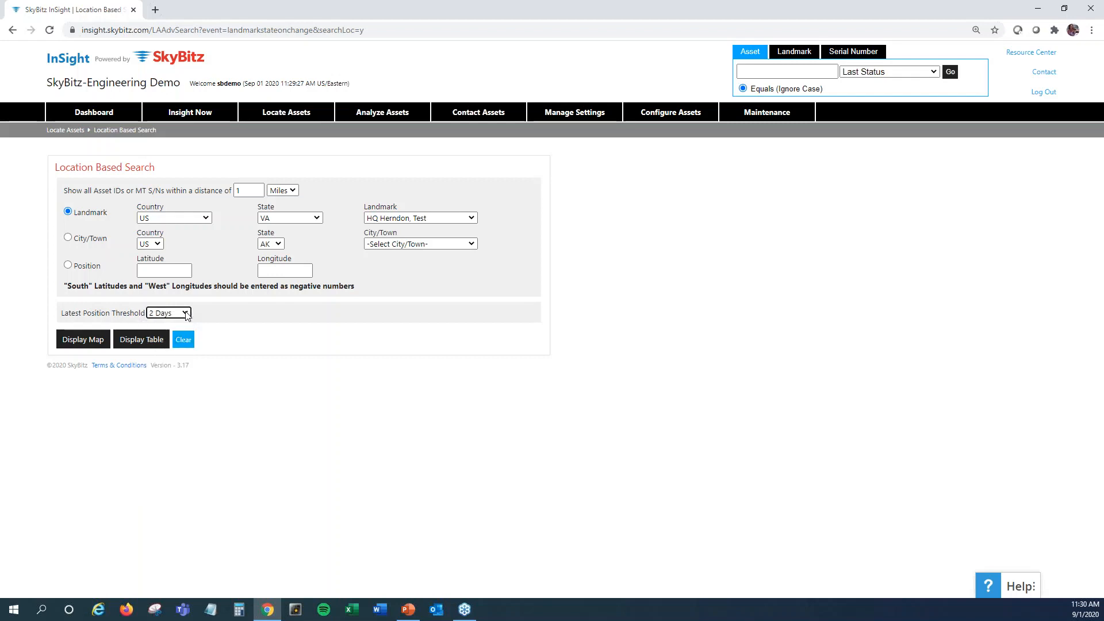
{"action": "left_click", "coordinate": [77, 340]}
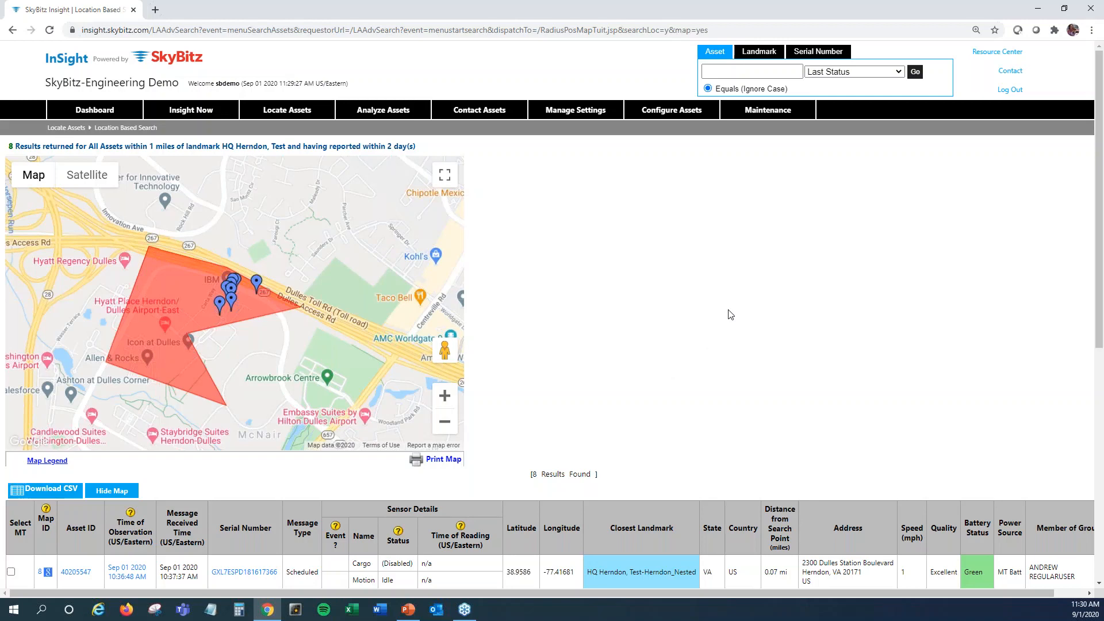
Check the details of asset 40205547 on the results map and view its position in a separate map window
{"action": "scroll", "coordinate": [661, 287], "scroll_direction": "down", "scroll_amount": 3}
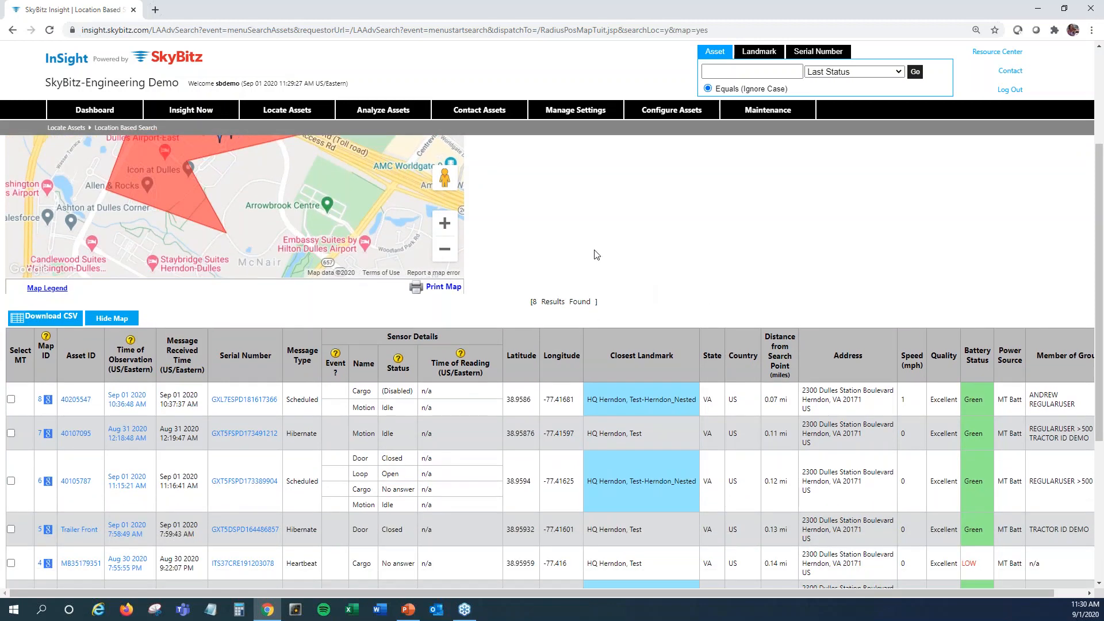
{"action": "scroll", "coordinate": [557, 259], "scroll_direction": "up", "scroll_amount": 2}
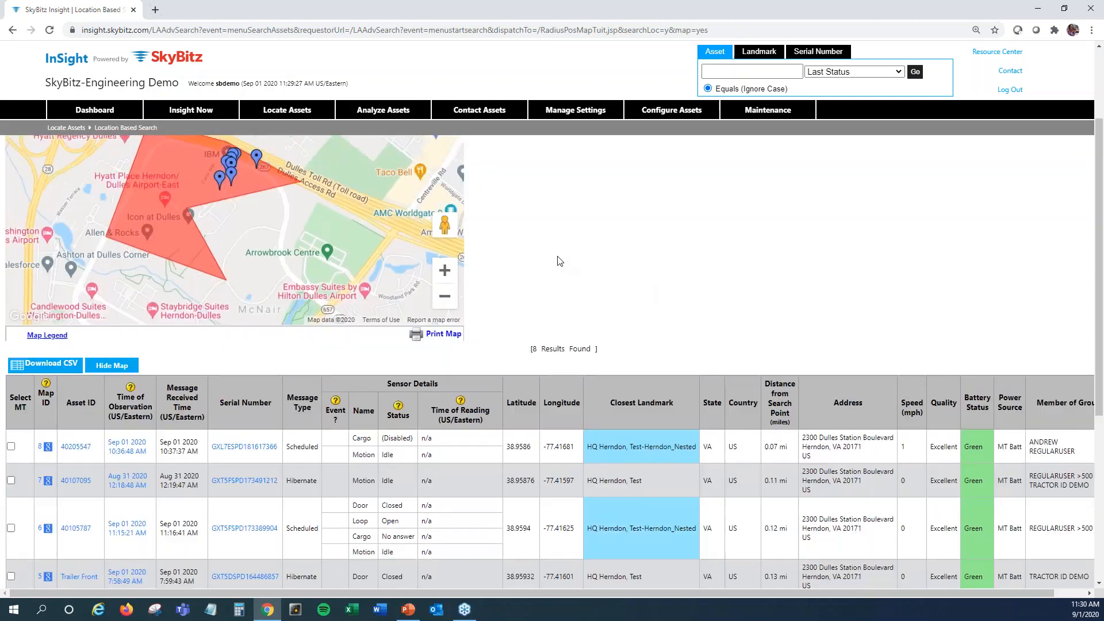
{"action": "mouse_move", "coordinate": [222, 248]}
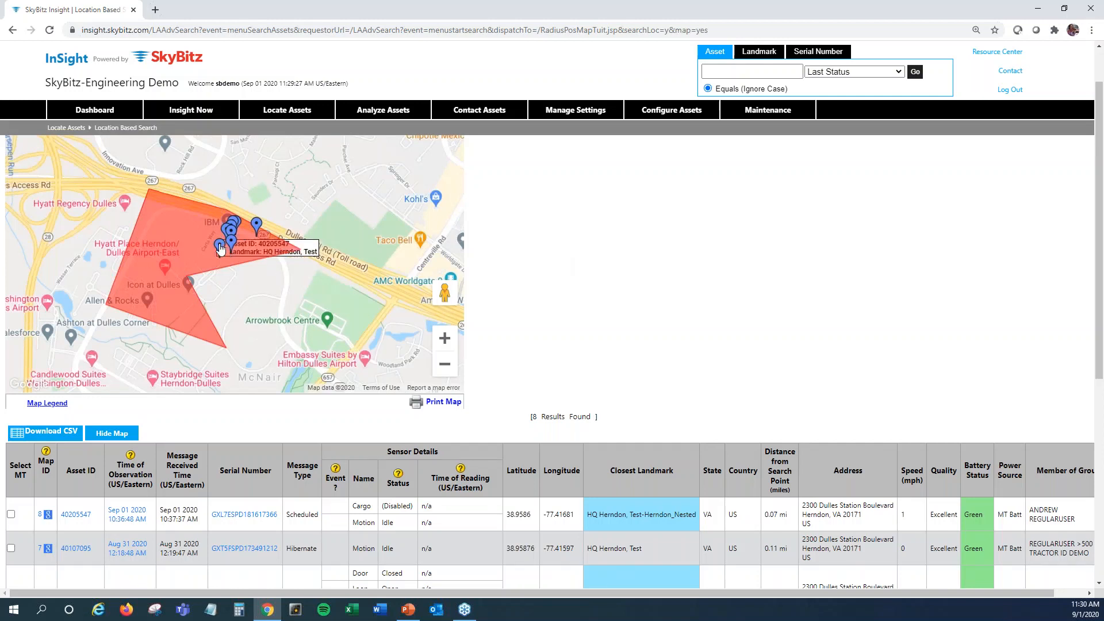
{"action": "left_click", "coordinate": [221, 247]}
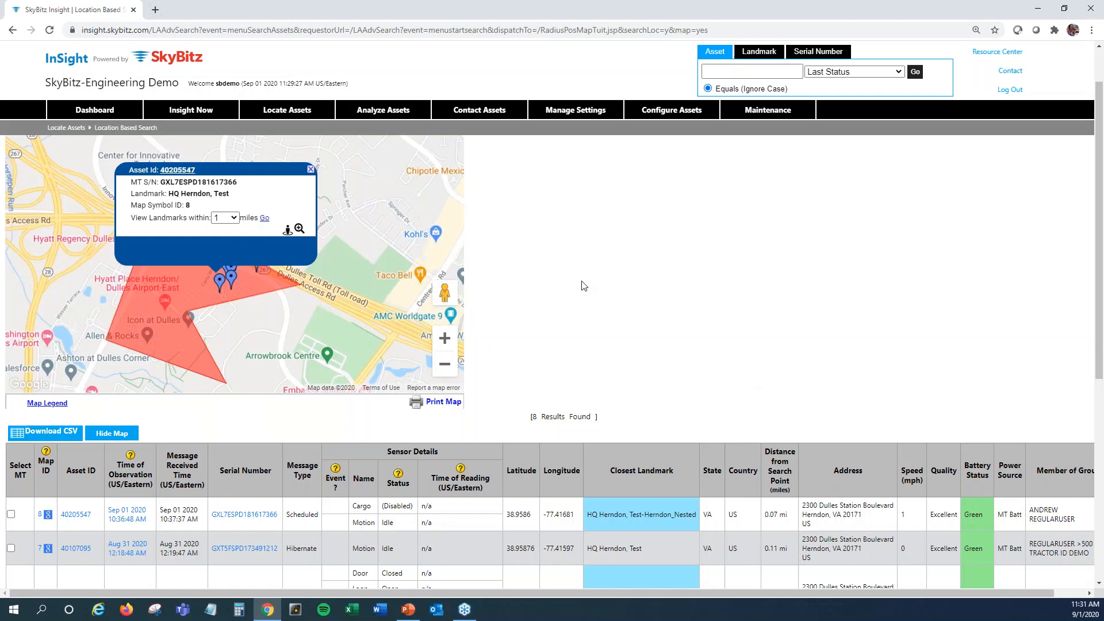
{"action": "left_click", "coordinate": [309, 170]}
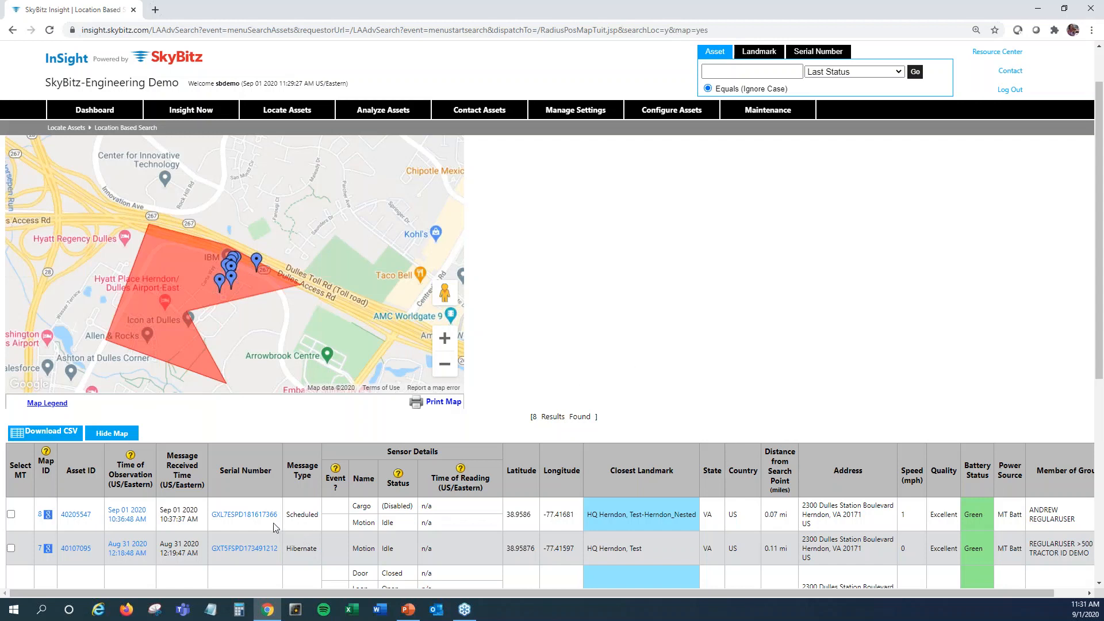
{"action": "left_click", "coordinate": [46, 515]}
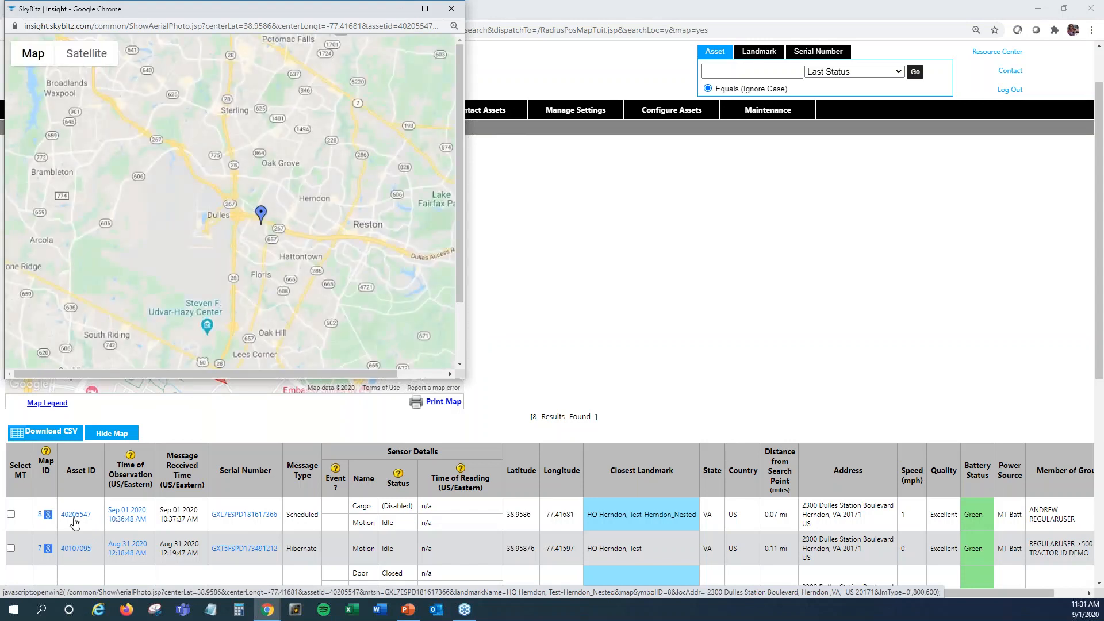
{"action": "mouse_move", "coordinate": [261, 214]}
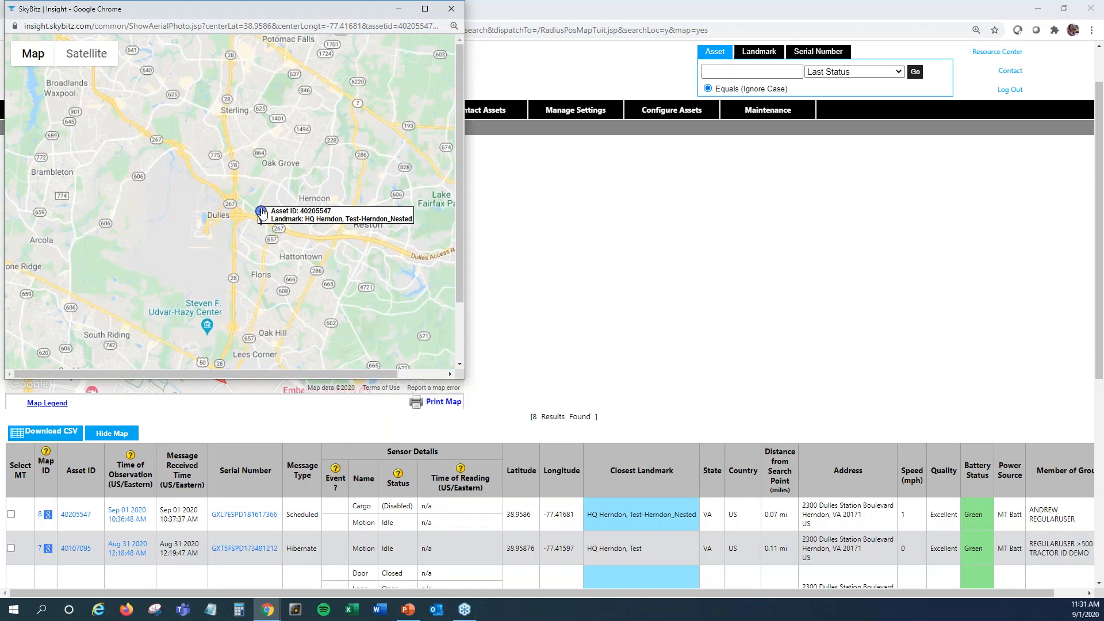
{"action": "left_click", "coordinate": [450, 10]}
Examine the search results table across all its columns, from the sensor details to the group membership
{"action": "scroll", "coordinate": [631, 315], "scroll_direction": "down", "scroll_amount": 1}
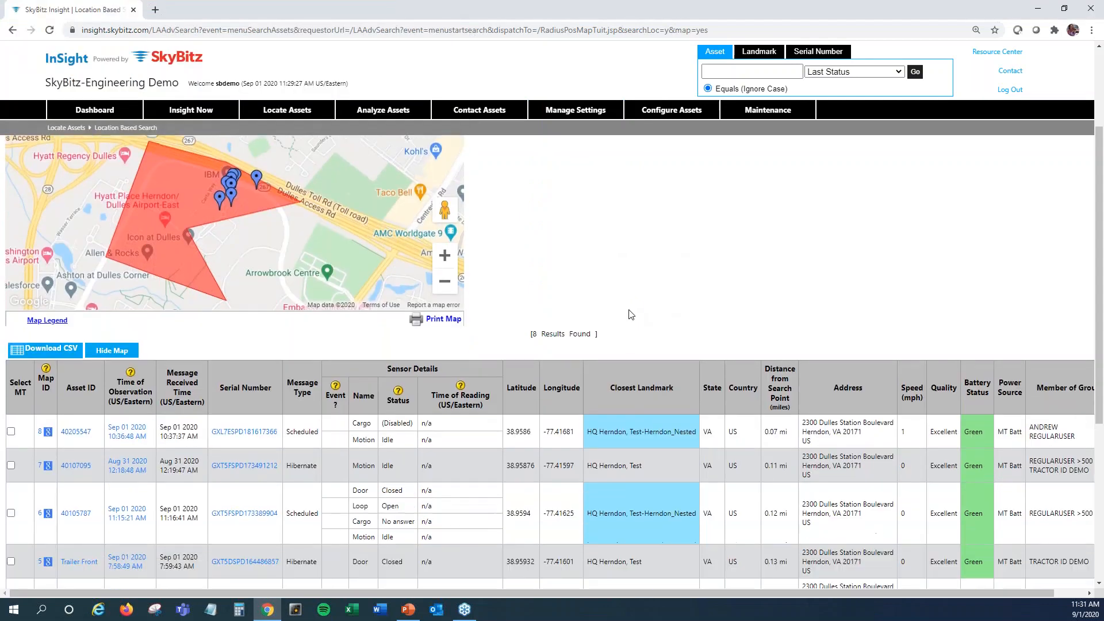
{"action": "scroll", "coordinate": [631, 314], "scroll_direction": "down", "scroll_amount": 1}
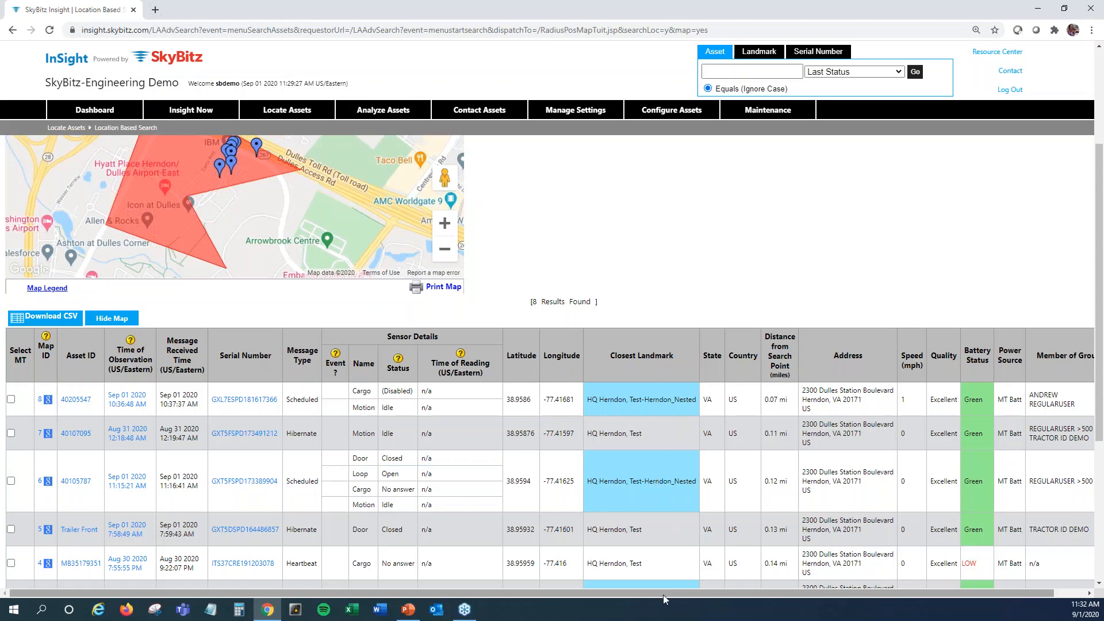
{"action": "left_click_drag", "start_coordinate": [671, 592], "coordinate": [730, 592]}
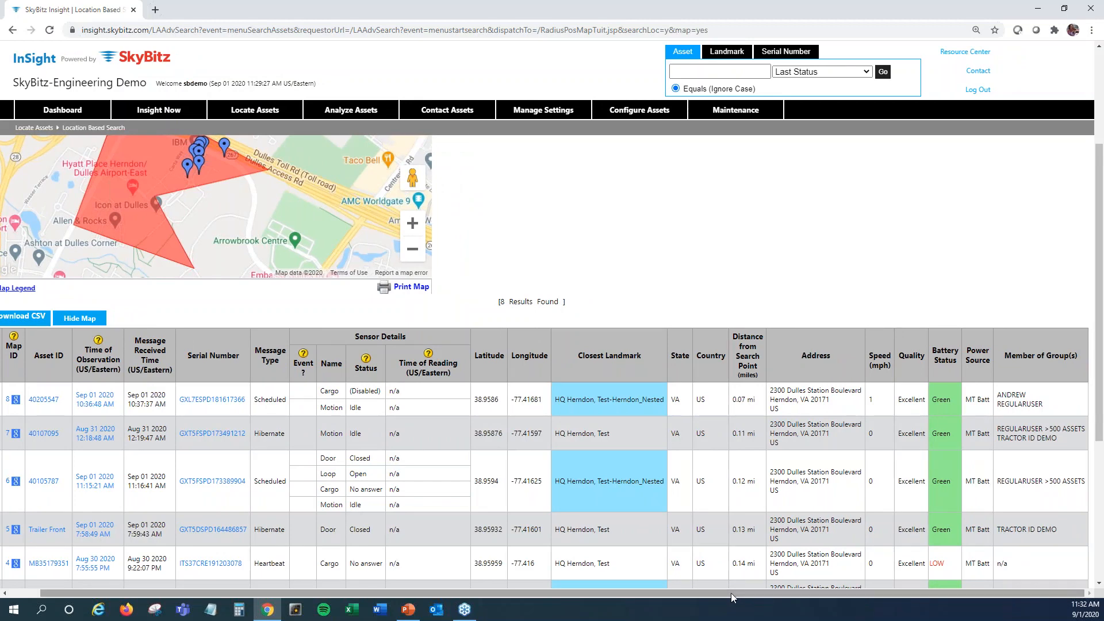
{"action": "scroll", "coordinate": [730, 592], "scroll_direction": "up", "scroll_amount": 2}
{"action": "scroll", "coordinate": [597, 339], "scroll_direction": "up", "scroll_amount": 1}
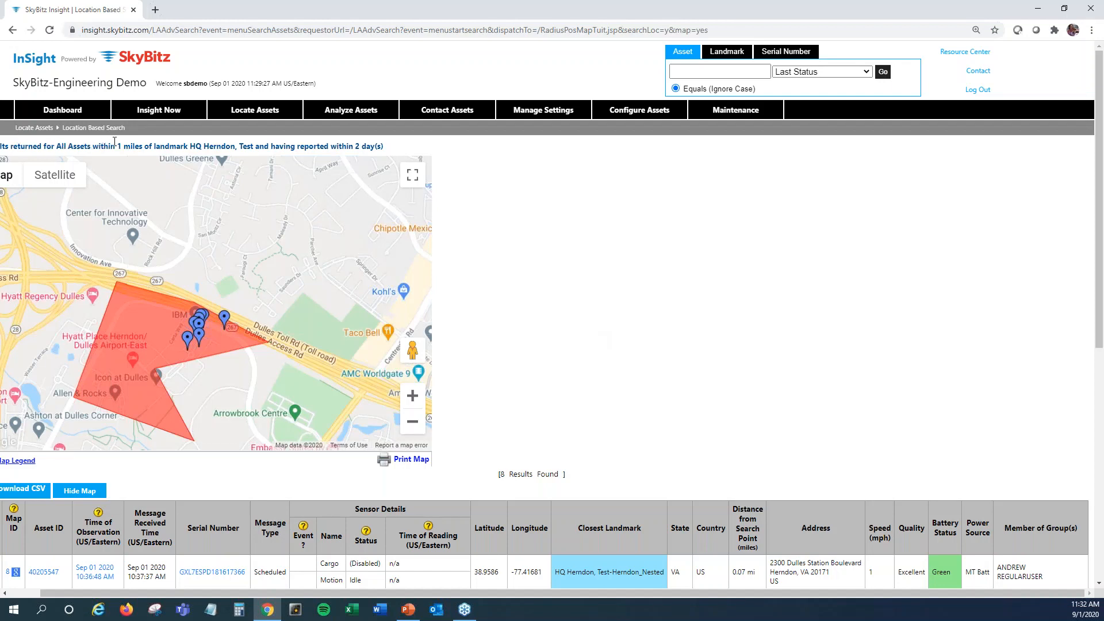
{"action": "left_click_drag", "start_coordinate": [627, 595], "coordinate": [550, 593]}
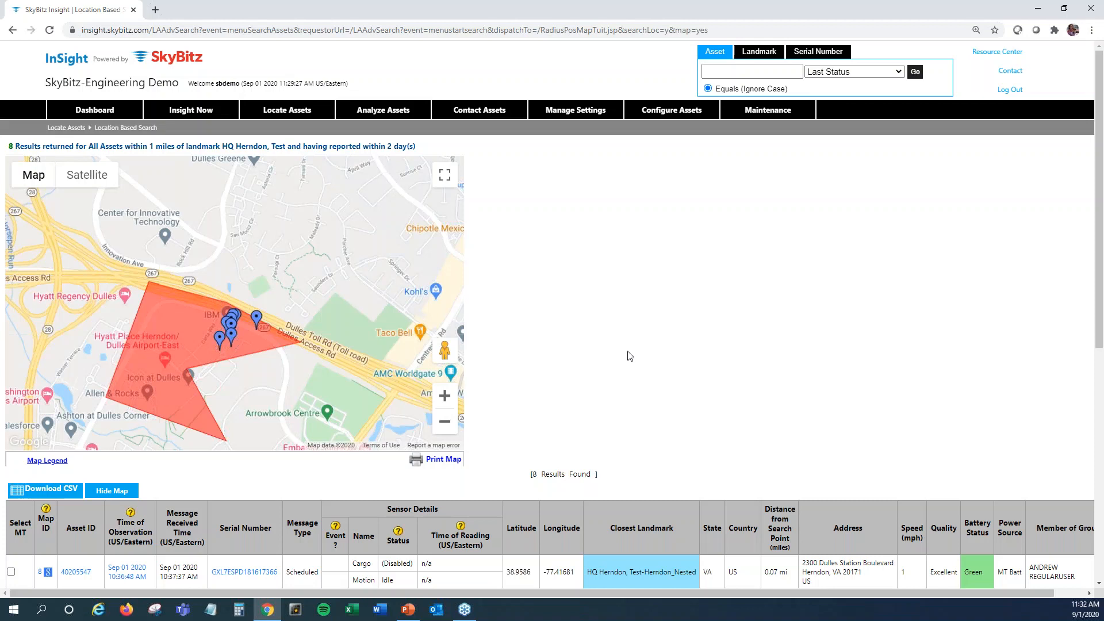
Open the Landmark Activity report and choose HQ Herndon, Test as the landmark to search by
{"action": "mouse_move", "coordinate": [393, 113]}
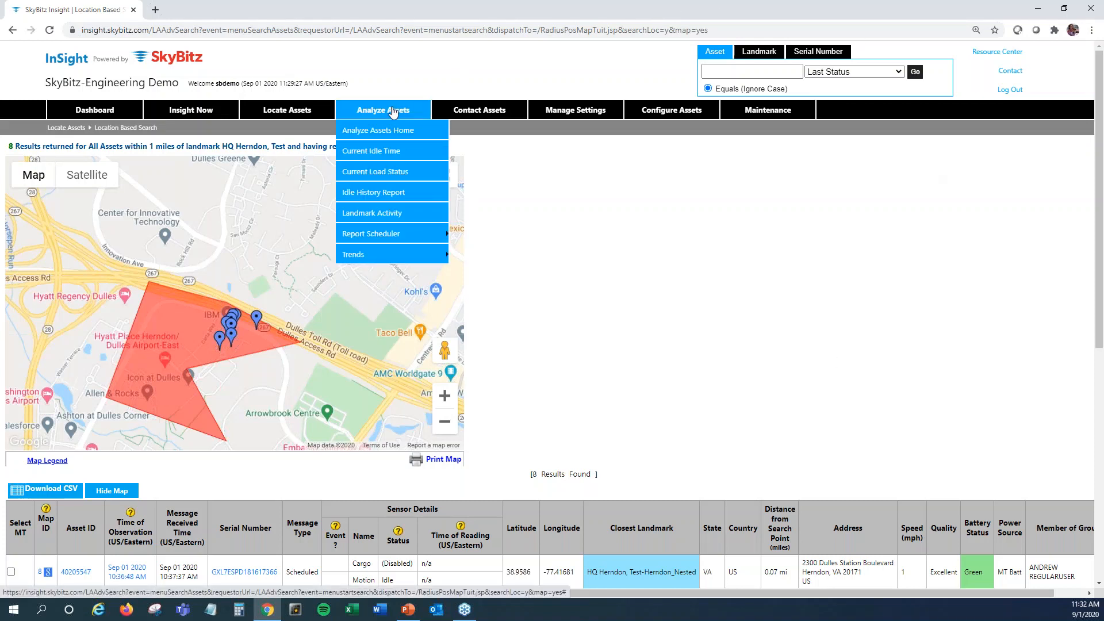
{"action": "left_click", "coordinate": [376, 214]}
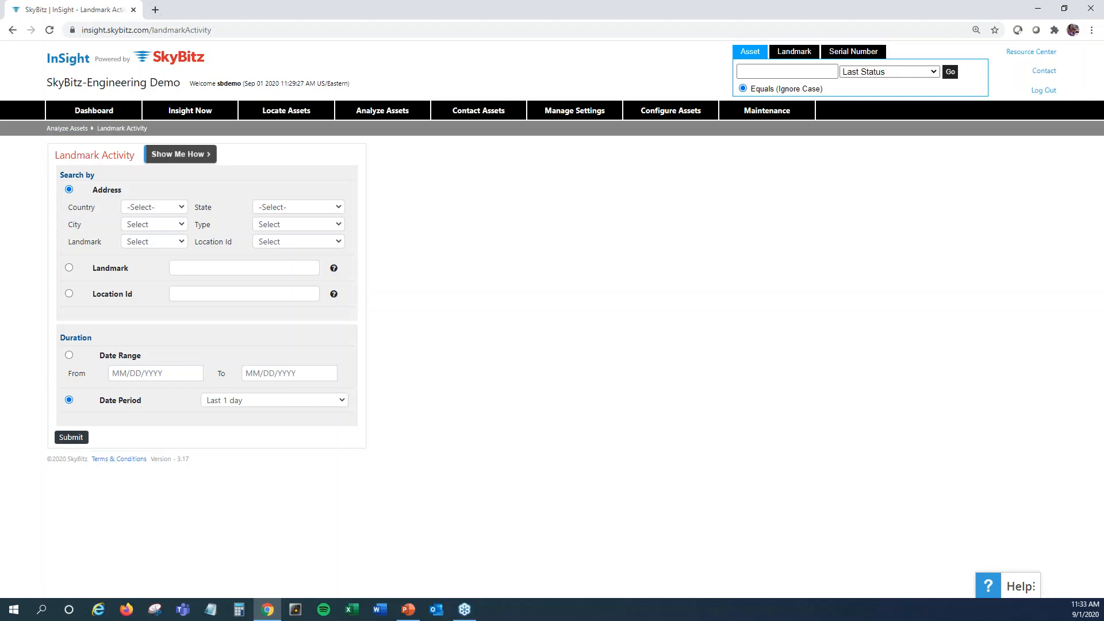
{"action": "left_click", "coordinate": [199, 270]}
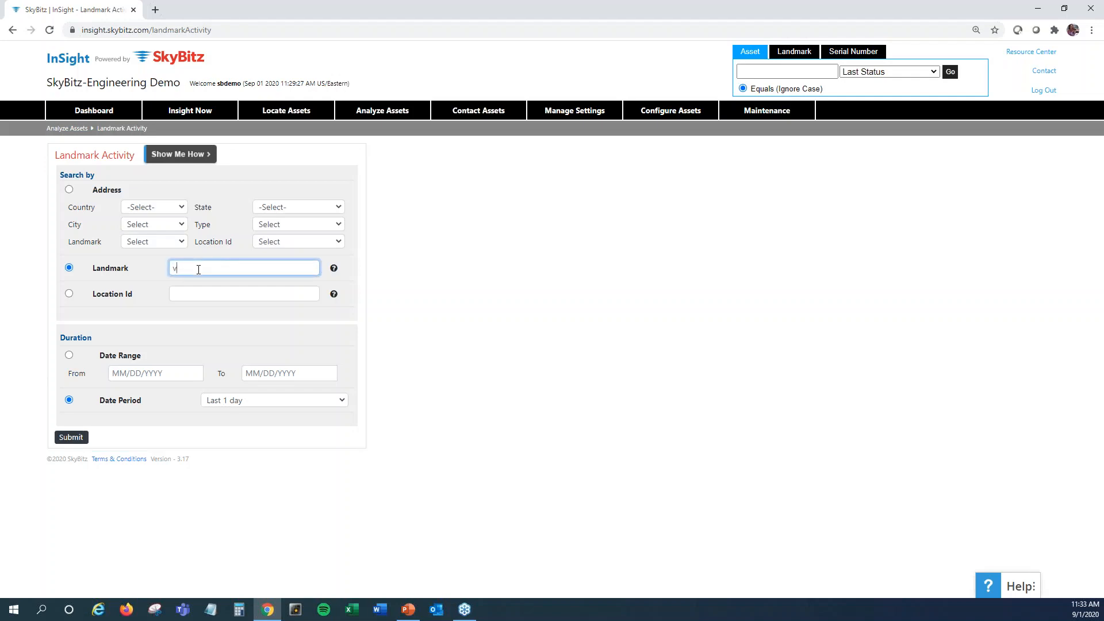
{"action": "type", "text": "hq_"}
{"action": "key", "text": "BackSpace"}
{"action": "key", "text": "BackSpace"}
{"action": "key", "text": "BackSpace"}
{"action": "type", "text": "HQ"}
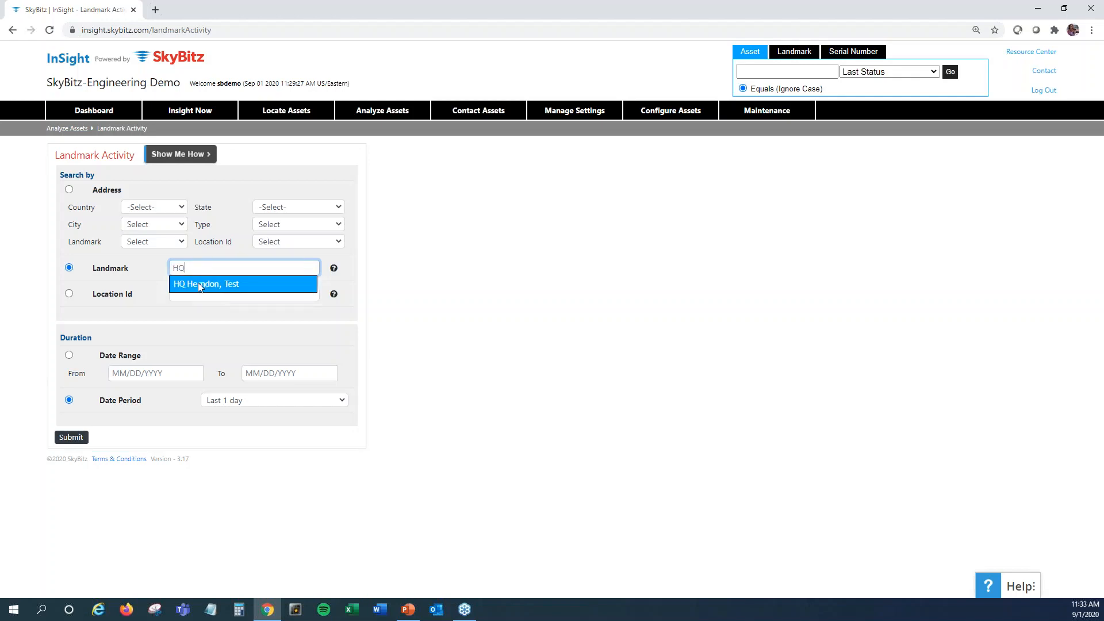
{"action": "left_click", "coordinate": [198, 284]}
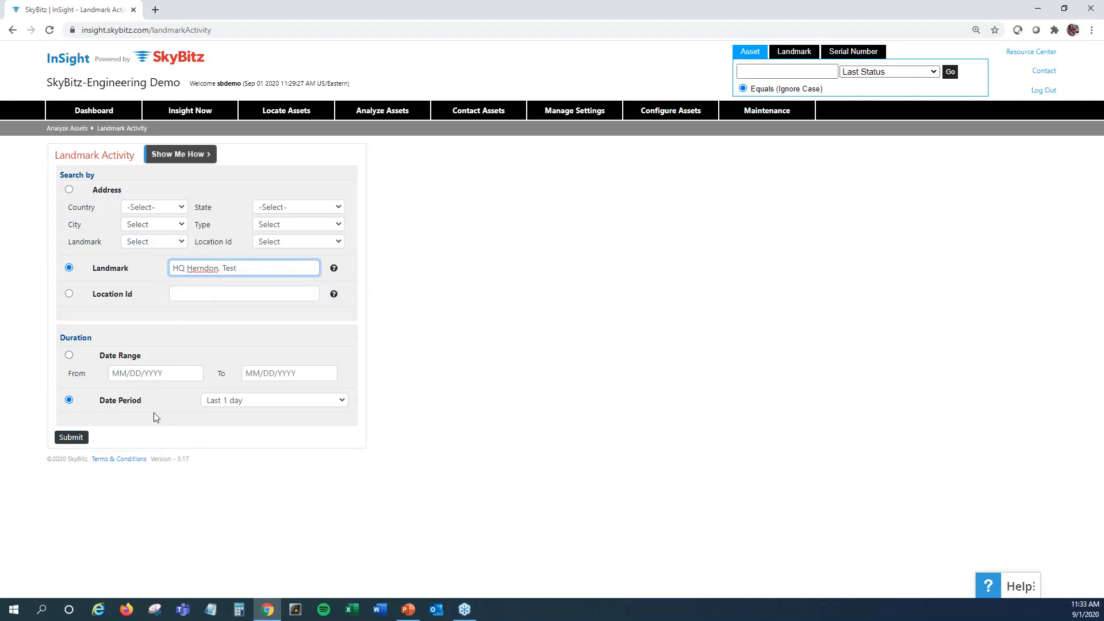
Set the date period to Last 7 days and run the landmark activity report
{"action": "left_click", "coordinate": [343, 401]}
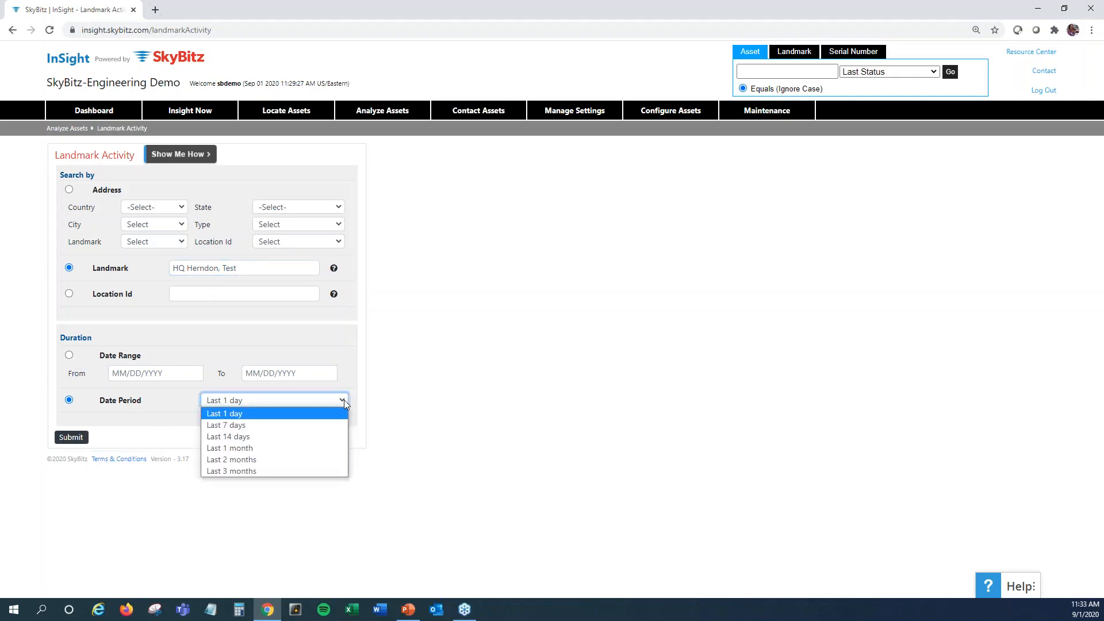
{"action": "left_click", "coordinate": [259, 425]}
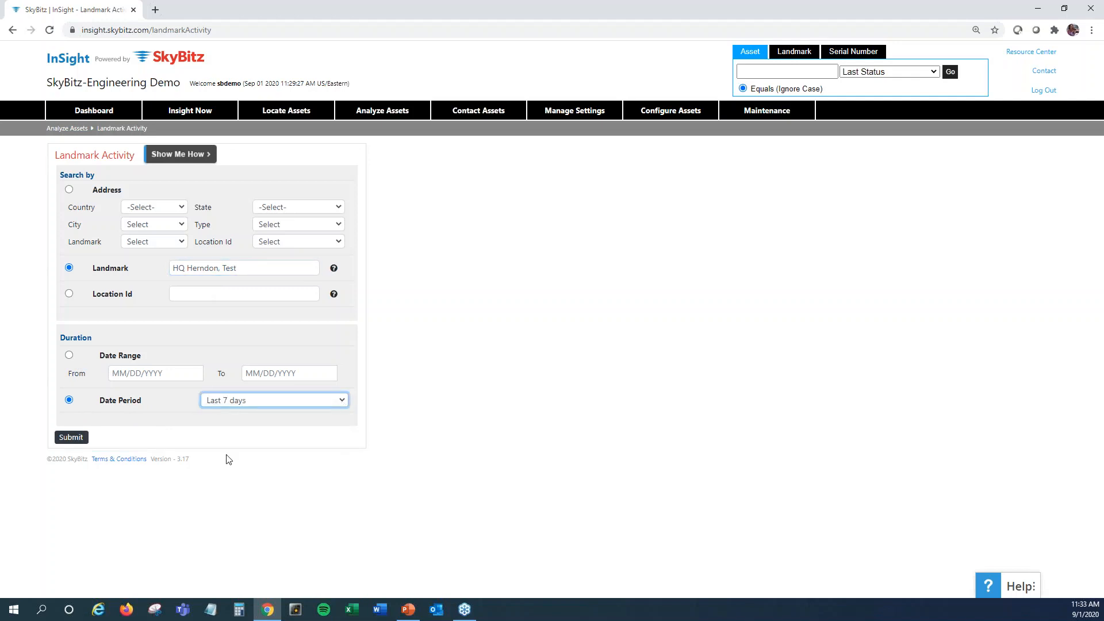
{"action": "left_click", "coordinate": [77, 440]}
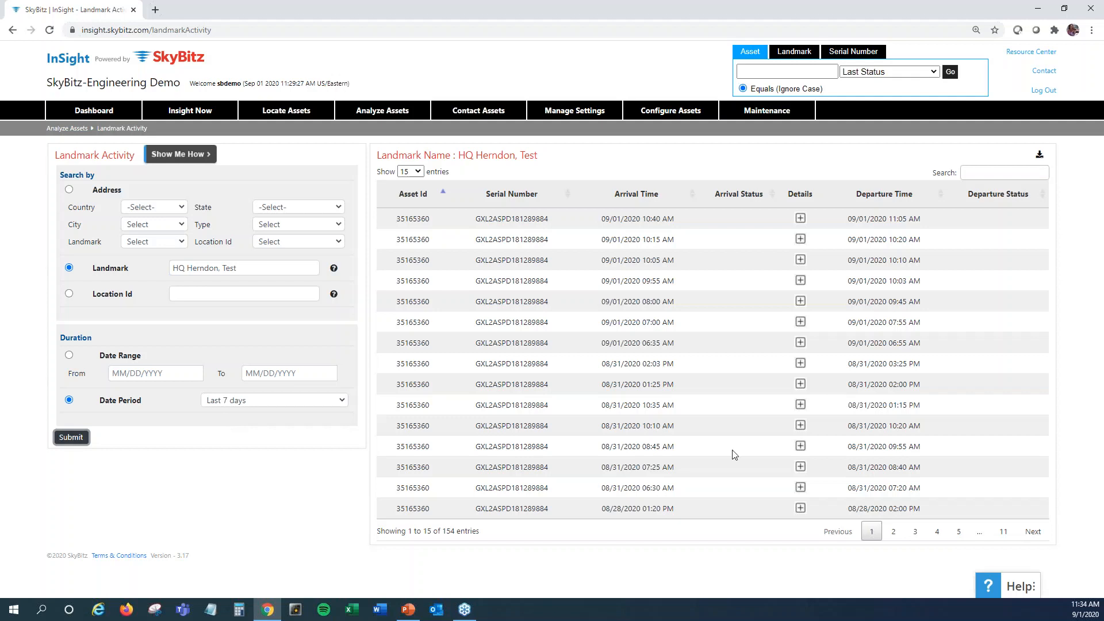
Expand the details of the first listed visit and view its map as satellite imagery and as a regular map
{"action": "left_click", "coordinate": [801, 219]}
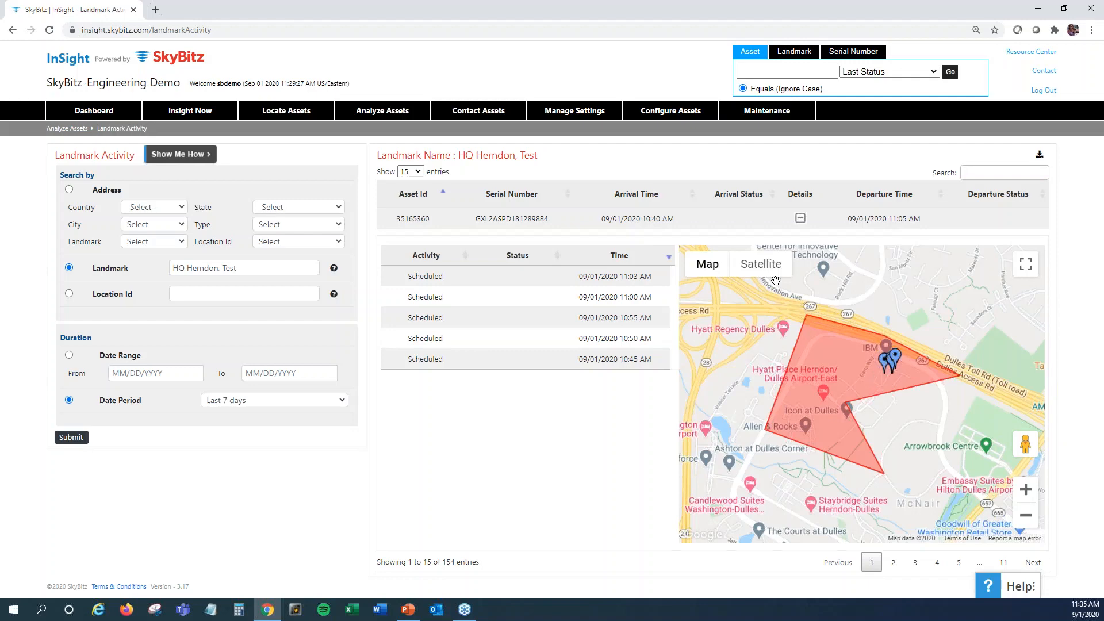
{"action": "left_click", "coordinate": [761, 265]}
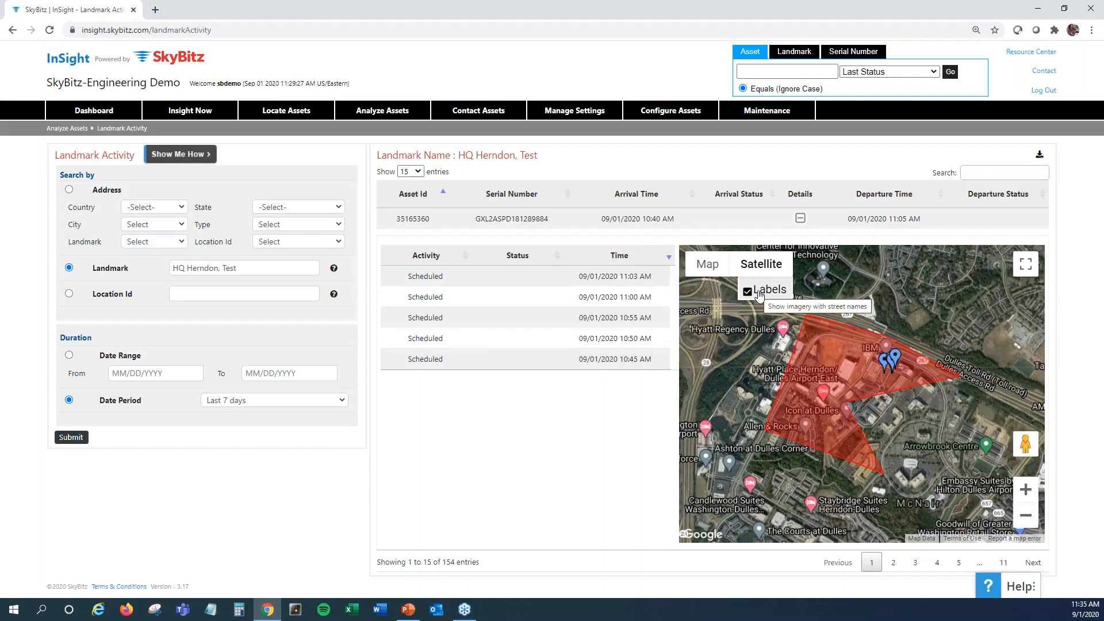
{"action": "left_click", "coordinate": [708, 267]}
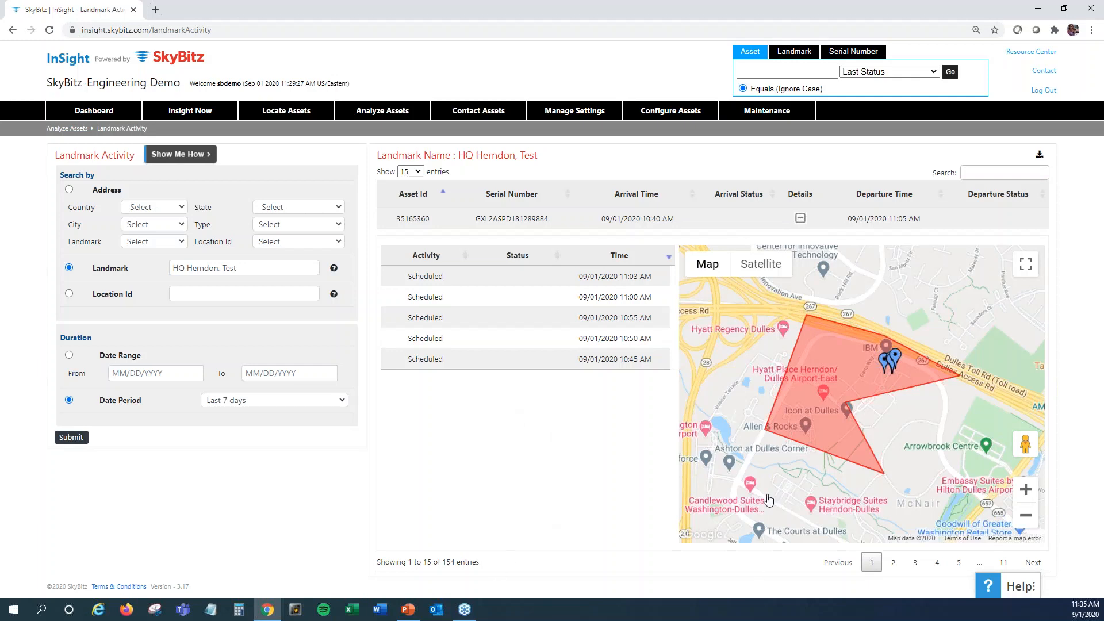
View the details of two position markers, 10:45 AM and 11:03 AM, on the expanded visit's map and close them
{"action": "left_click", "coordinate": [892, 360]}
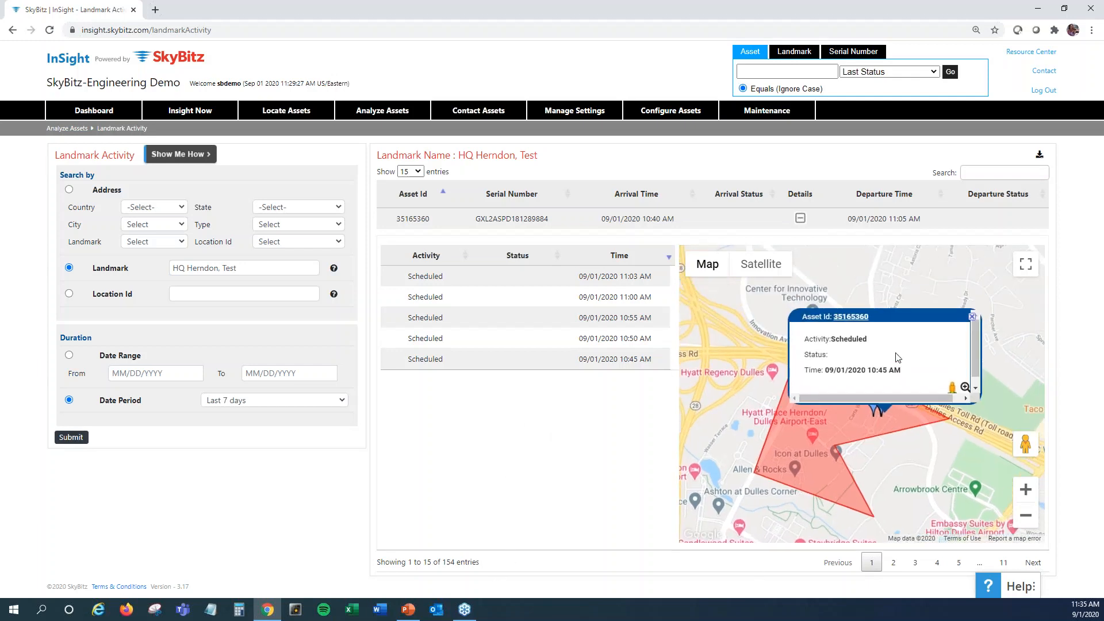
{"action": "left_click", "coordinate": [873, 413]}
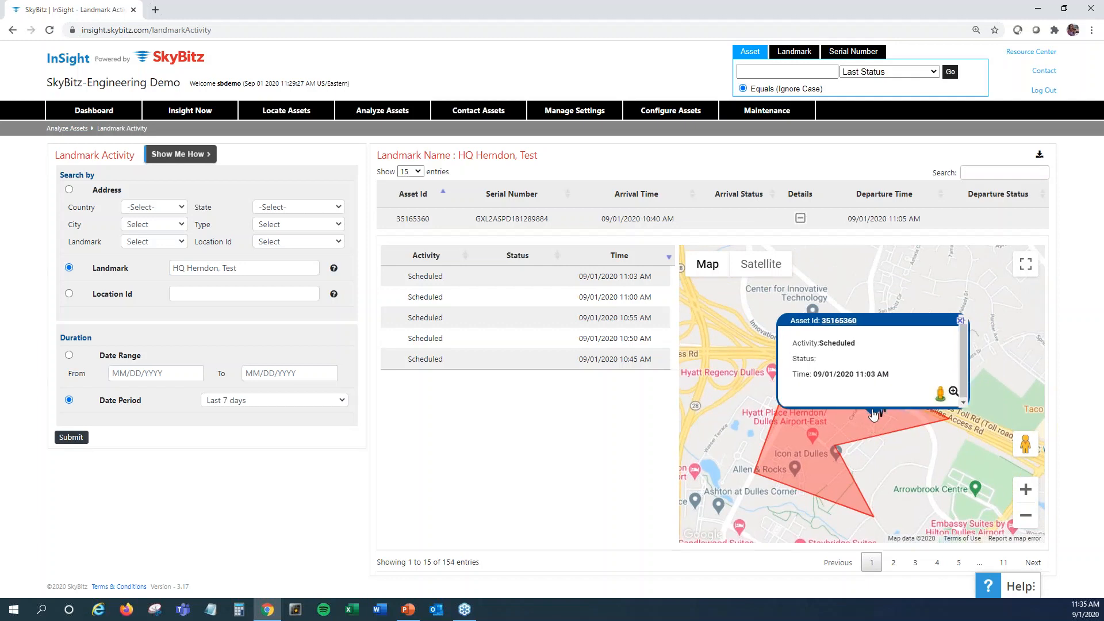
{"action": "left_click", "coordinate": [960, 321]}
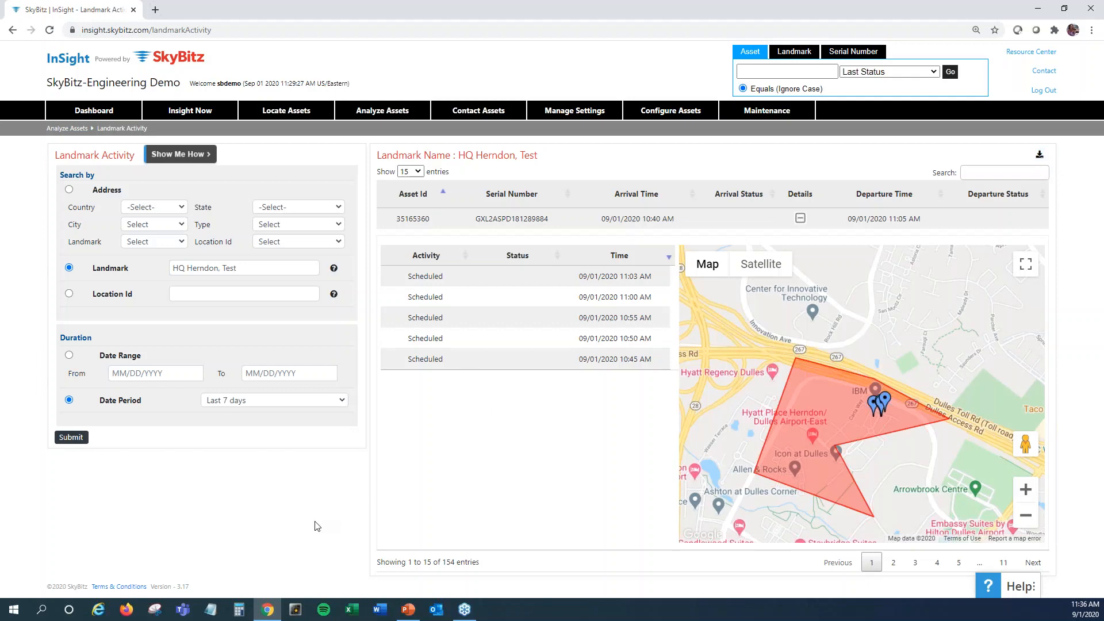
{"action": "left_click", "coordinate": [990, 174]}
{"action": "left_click", "coordinate": [196, 509]}
Open the Asset View filters and set the group name to CORYGROUP
{"action": "mouse_move", "coordinate": [296, 117]}
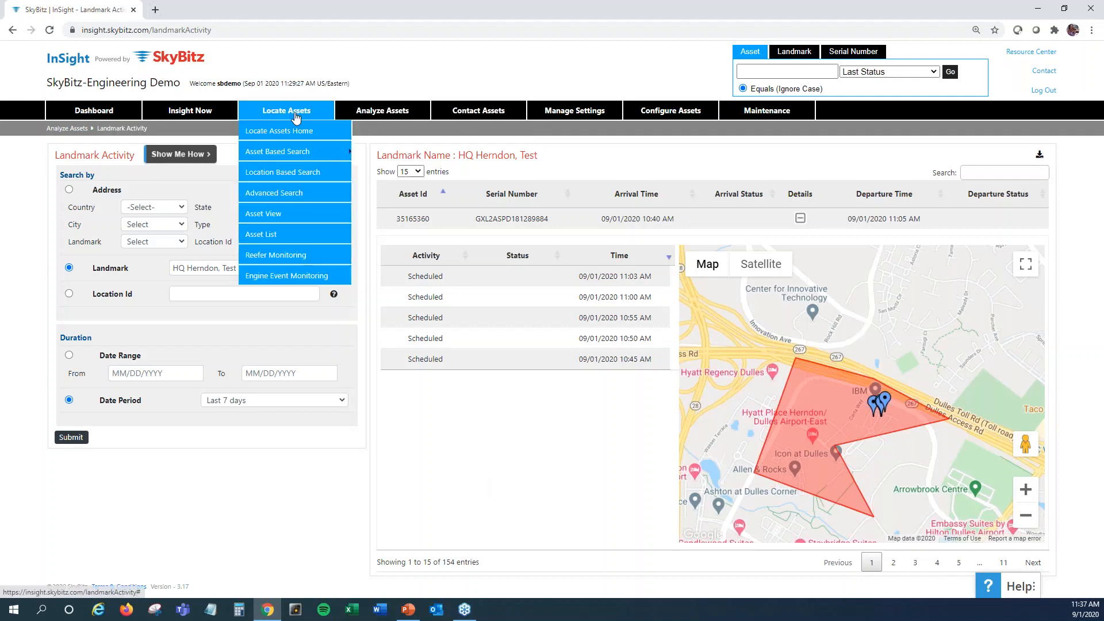
{"action": "left_click", "coordinate": [263, 215]}
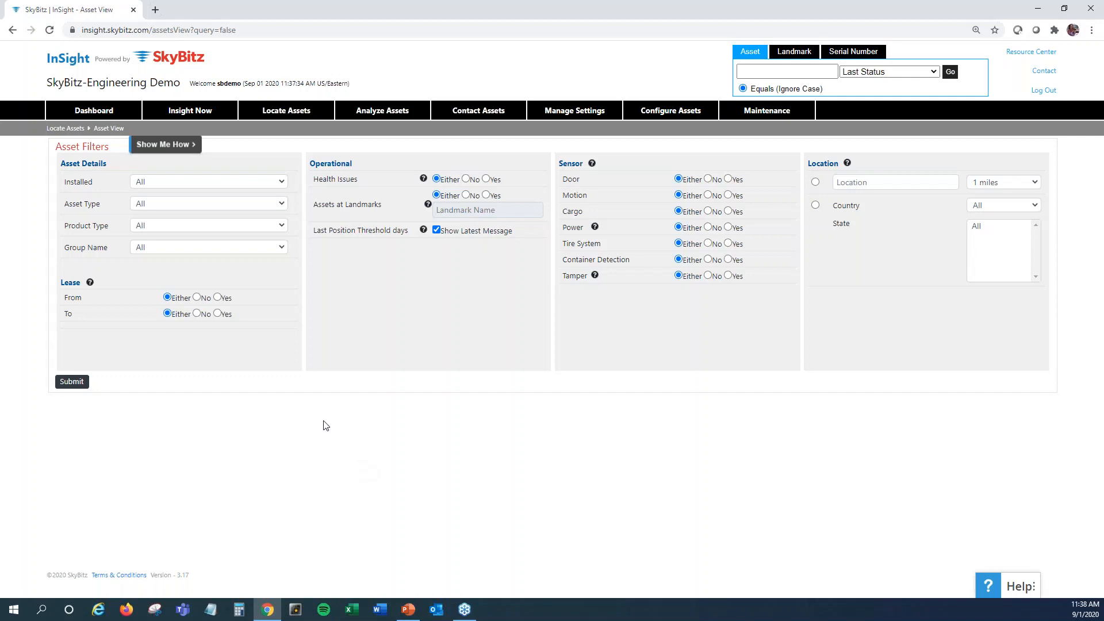
{"action": "left_click", "coordinate": [236, 248]}
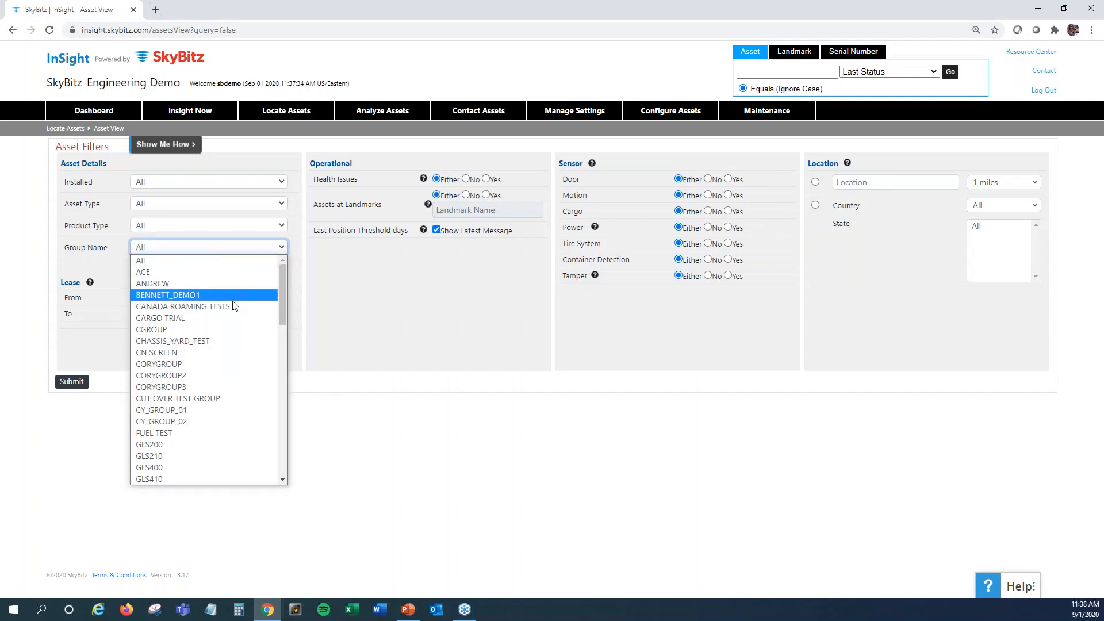
{"action": "left_click", "coordinate": [222, 364]}
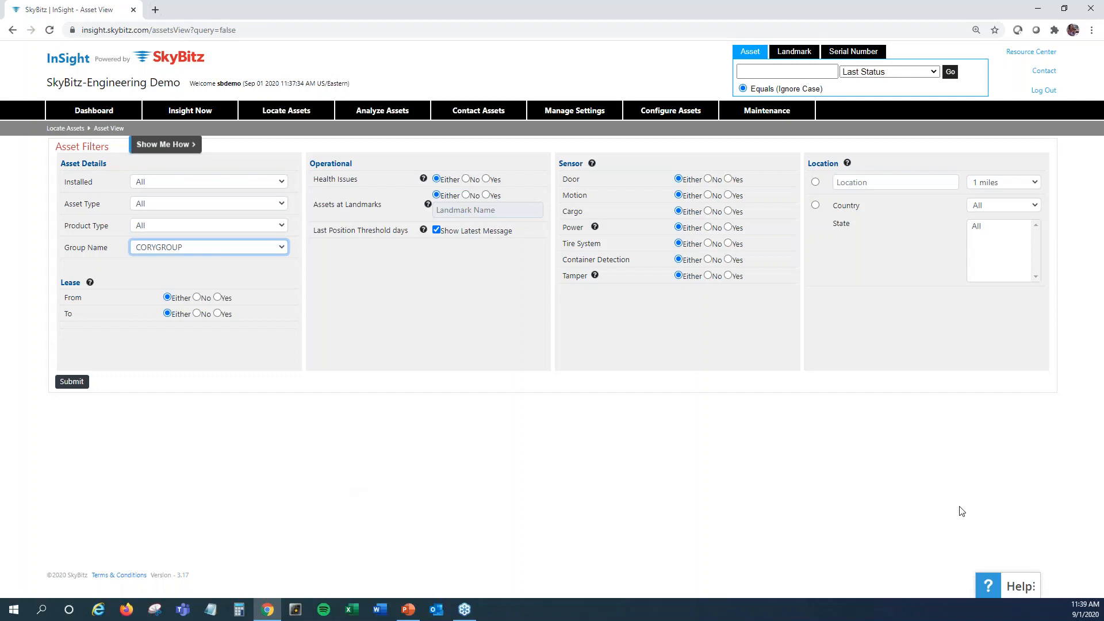
Move the Help widget to the page's side edge and back to its original place
{"action": "left_click_drag", "start_coordinate": [1016, 586], "coordinate": [1084, 325]}
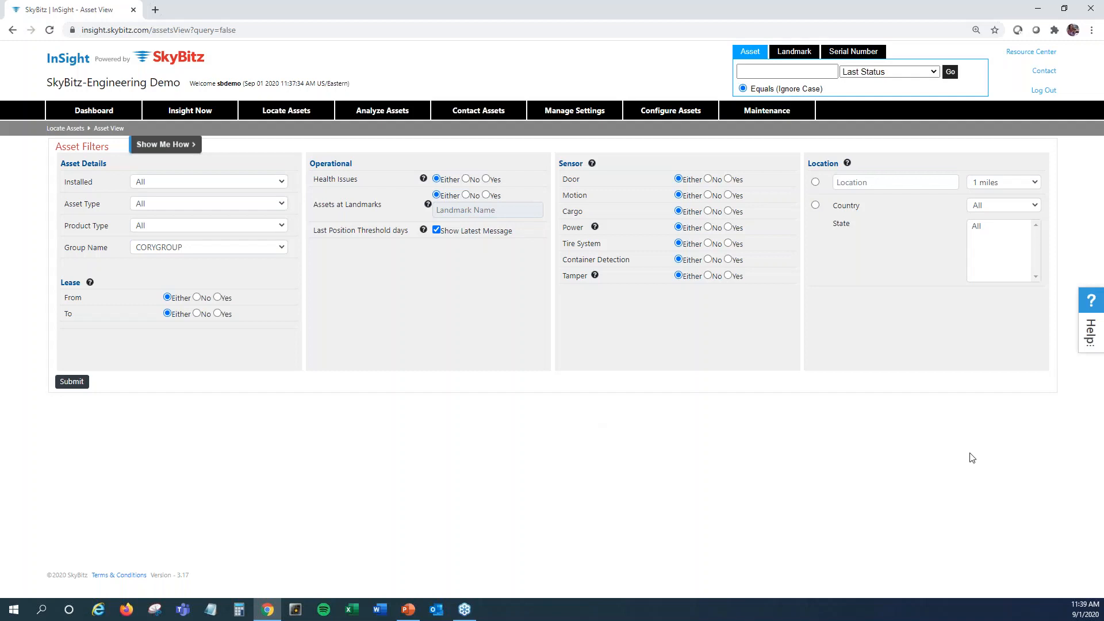
{"action": "left_click_drag", "start_coordinate": [1096, 306], "coordinate": [980, 575]}
{"action": "left_click_drag", "start_coordinate": [1081, 345], "coordinate": [1006, 587]}
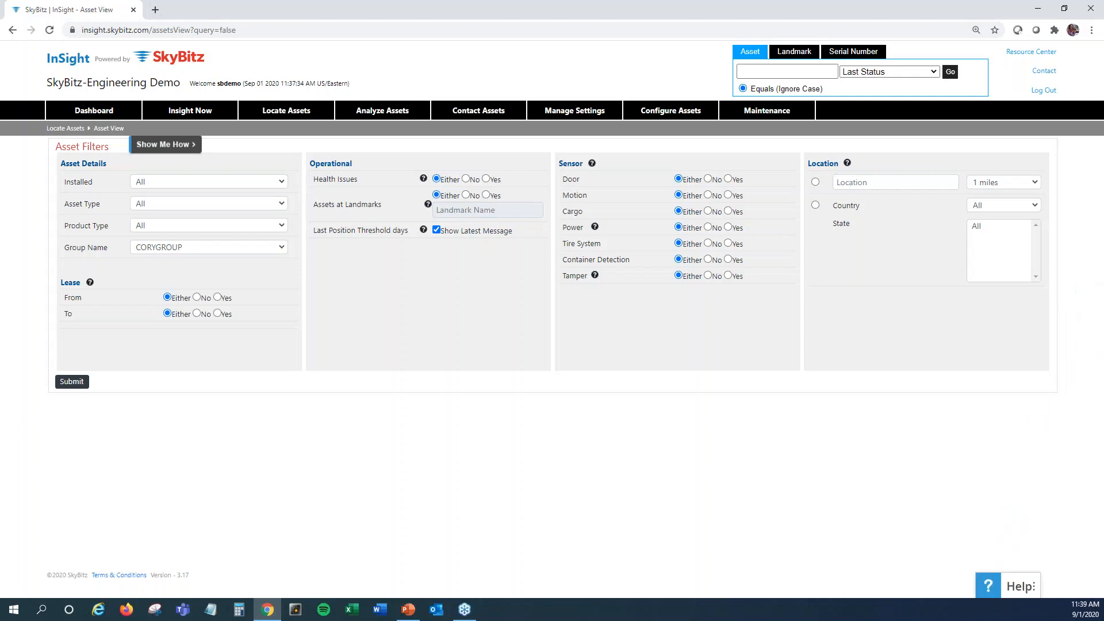
Open the Help widget and browse the items under Current Release Info and Previous Releases Info
{"action": "left_click", "coordinate": [1019, 587]}
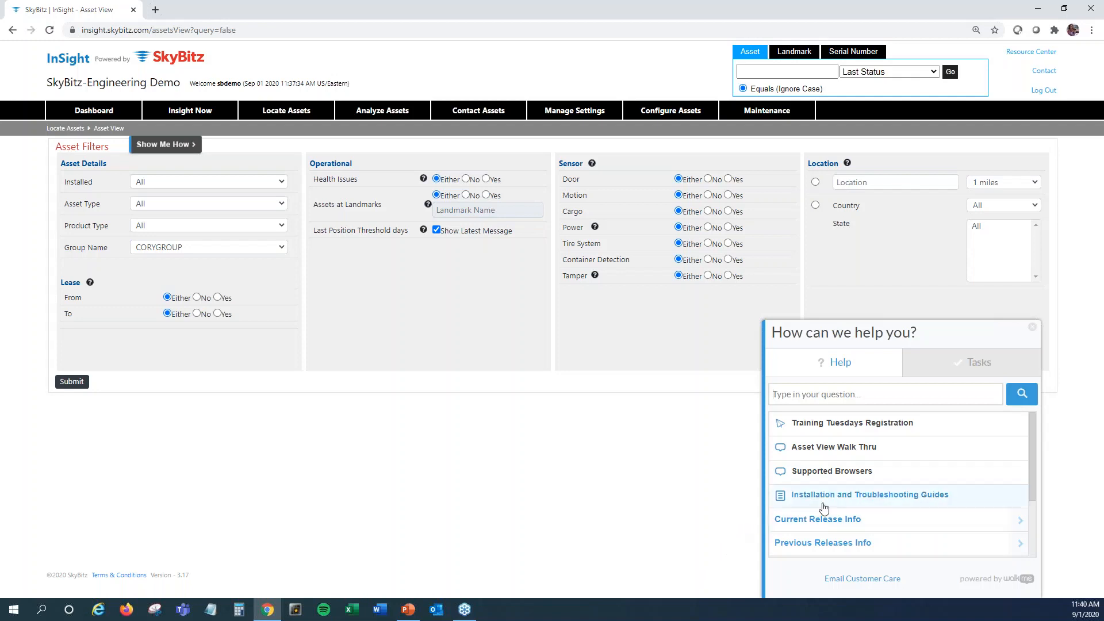
{"action": "left_click", "coordinate": [1021, 521]}
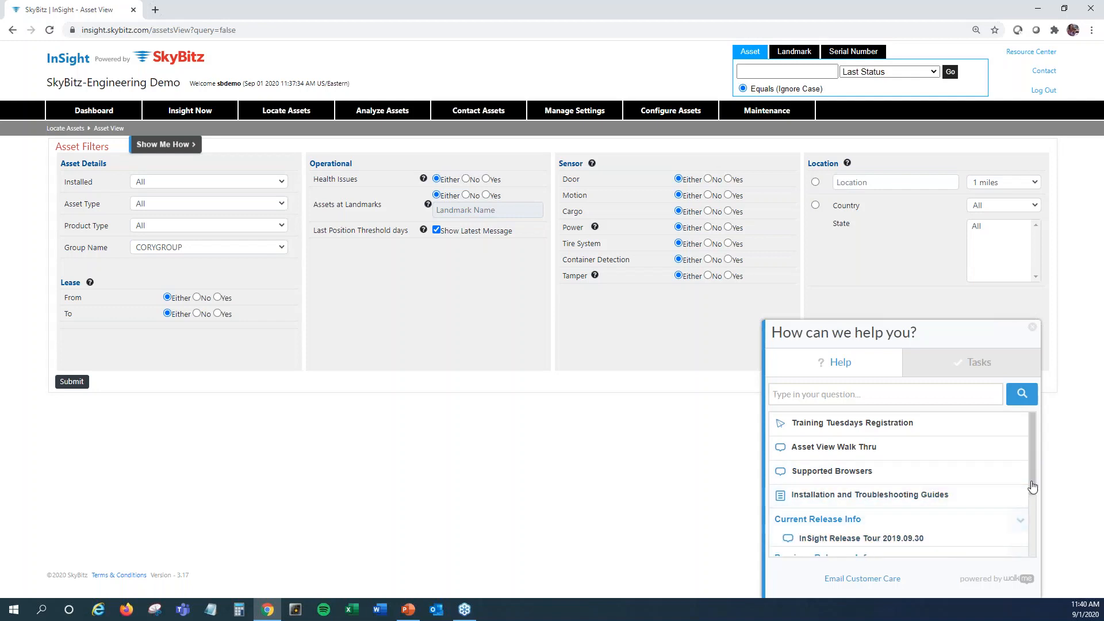
{"action": "left_click_drag", "start_coordinate": [1033, 487], "coordinate": [1034, 547]}
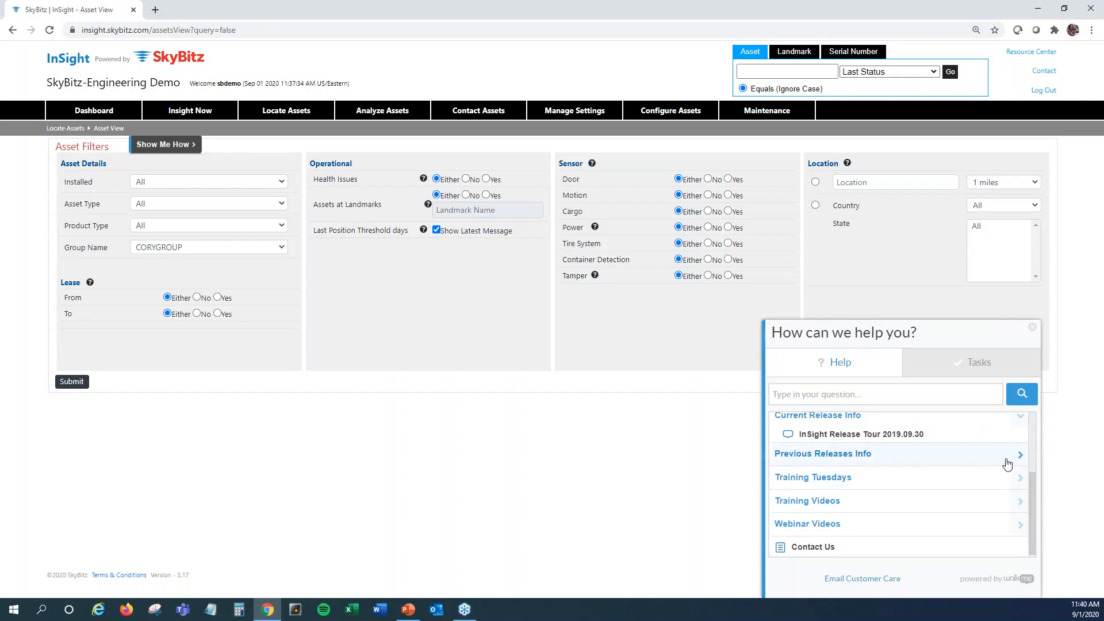
{"action": "left_click", "coordinate": [1019, 461]}
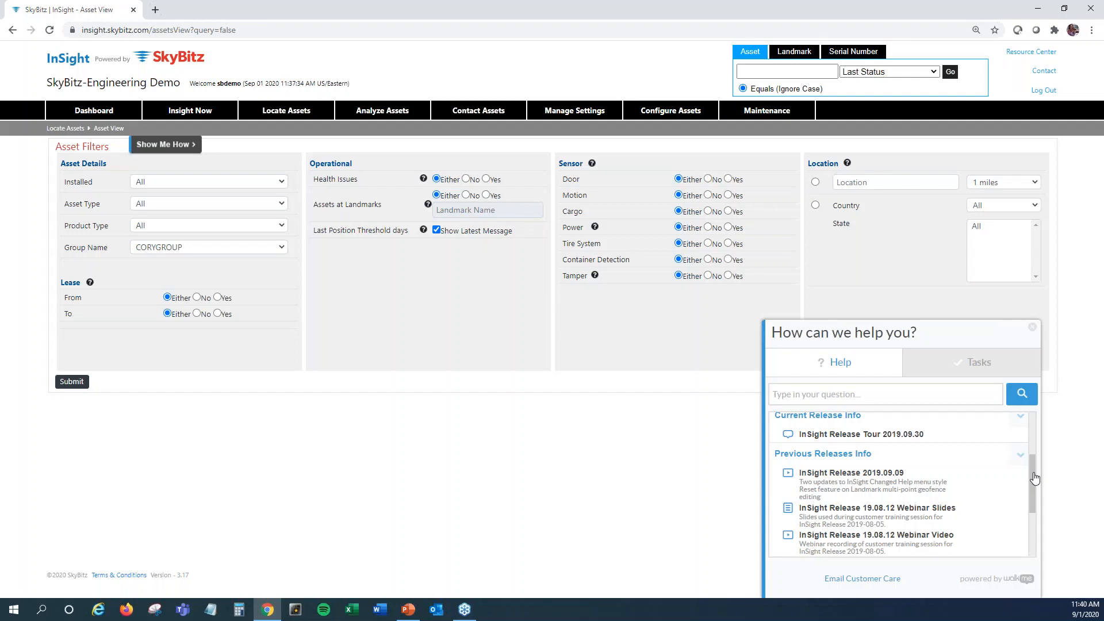
{"action": "left_click_drag", "start_coordinate": [1034, 478], "coordinate": [1037, 529]}
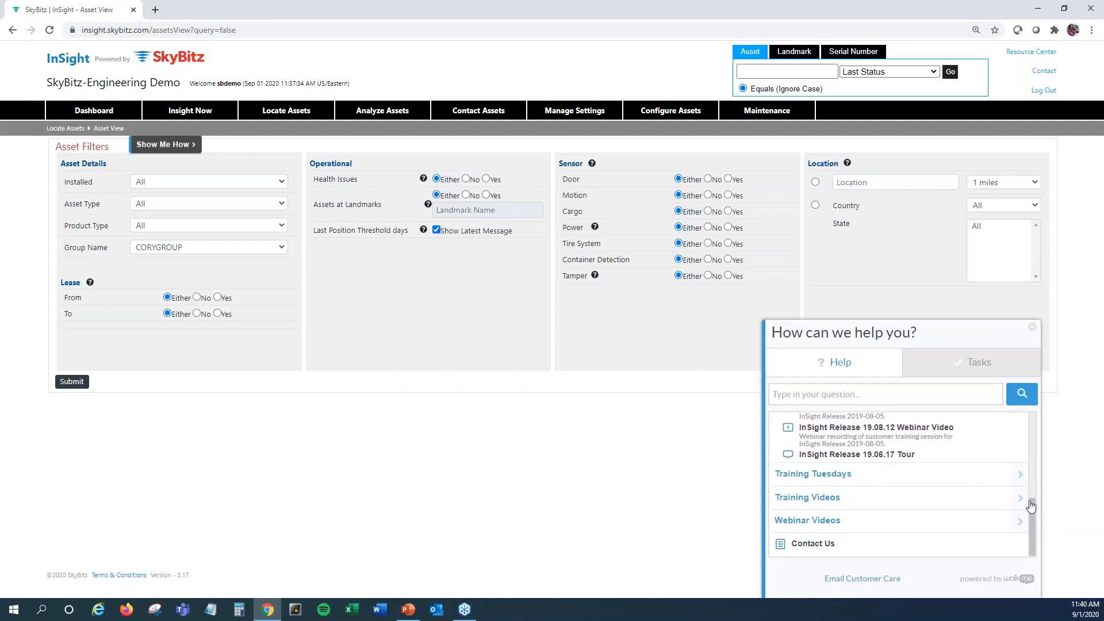
Expand the Training Tuesdays and Training Videos help topics and look through their listed recordings
{"action": "left_click", "coordinate": [1020, 475]}
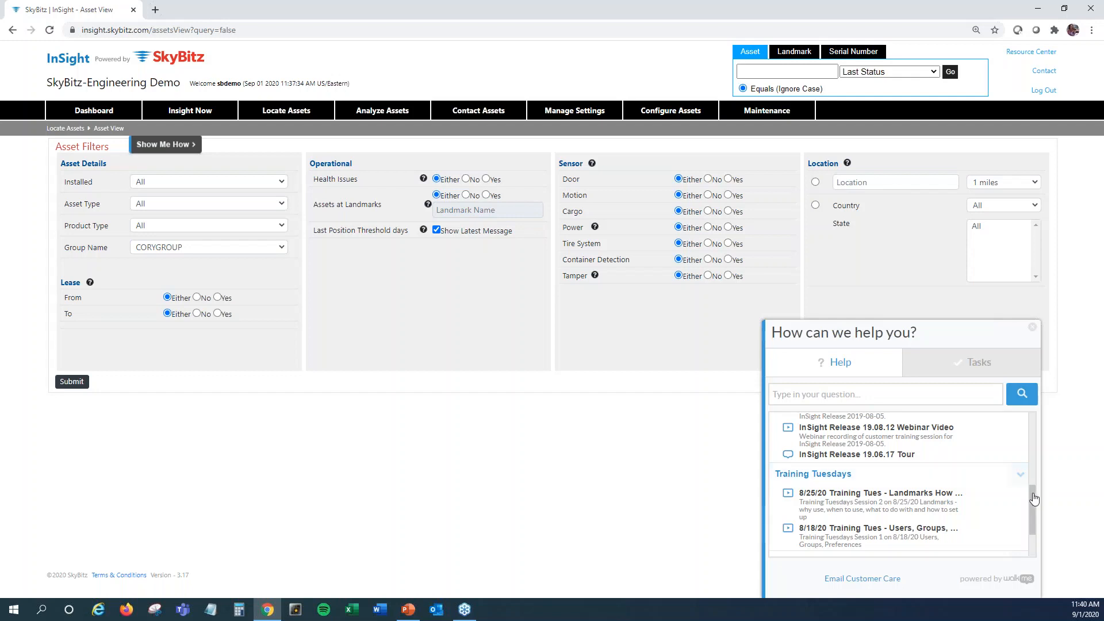
{"action": "left_click_drag", "start_coordinate": [1034, 500], "coordinate": [1033, 515]}
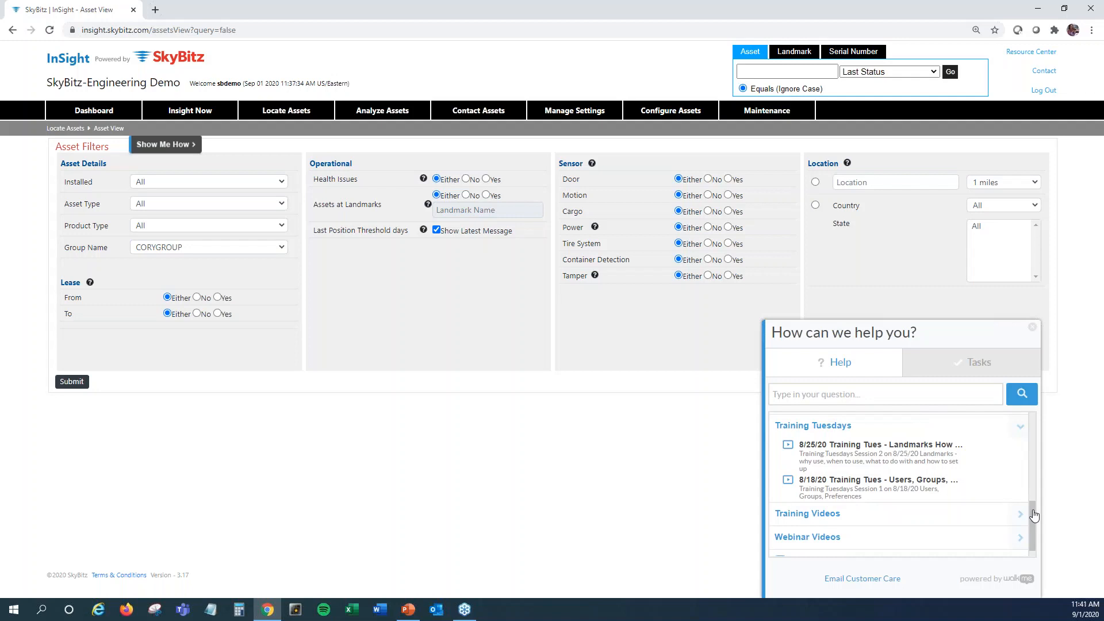
{"action": "left_click_drag", "start_coordinate": [1033, 514], "coordinate": [1033, 532]}
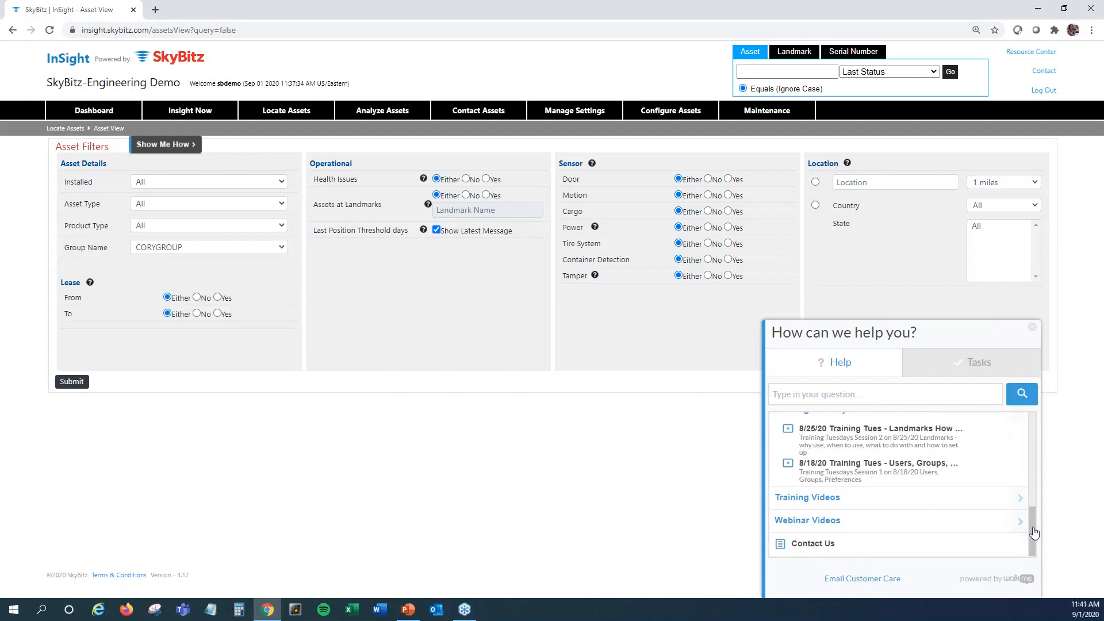
{"action": "left_click", "coordinate": [1021, 500]}
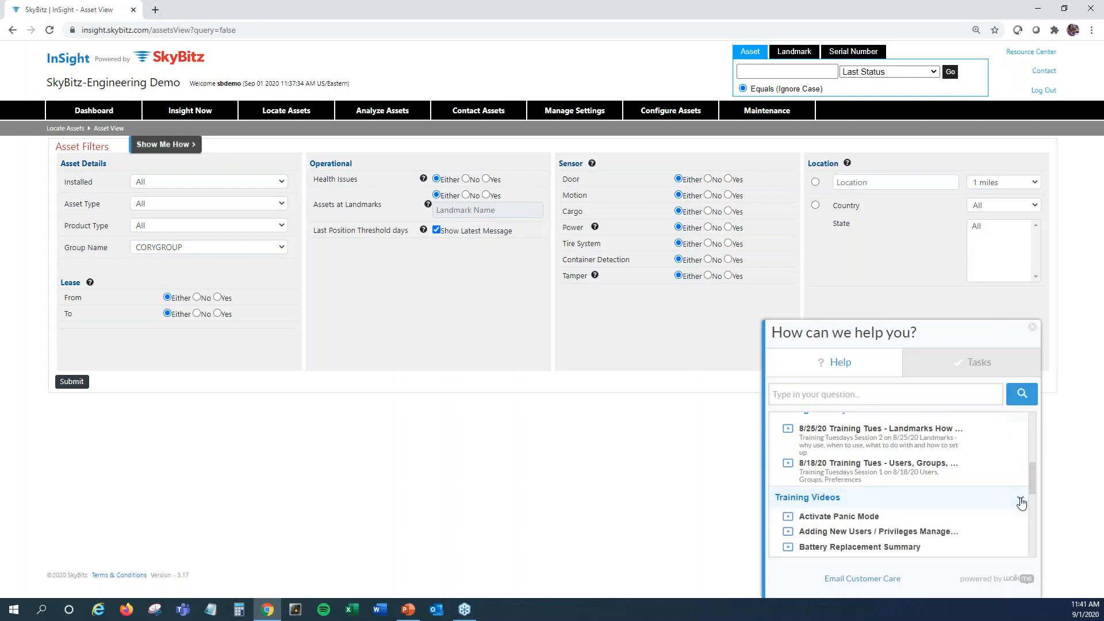
{"action": "scroll", "coordinate": [1035, 494], "scroll_direction": "down", "scroll_amount": 1}
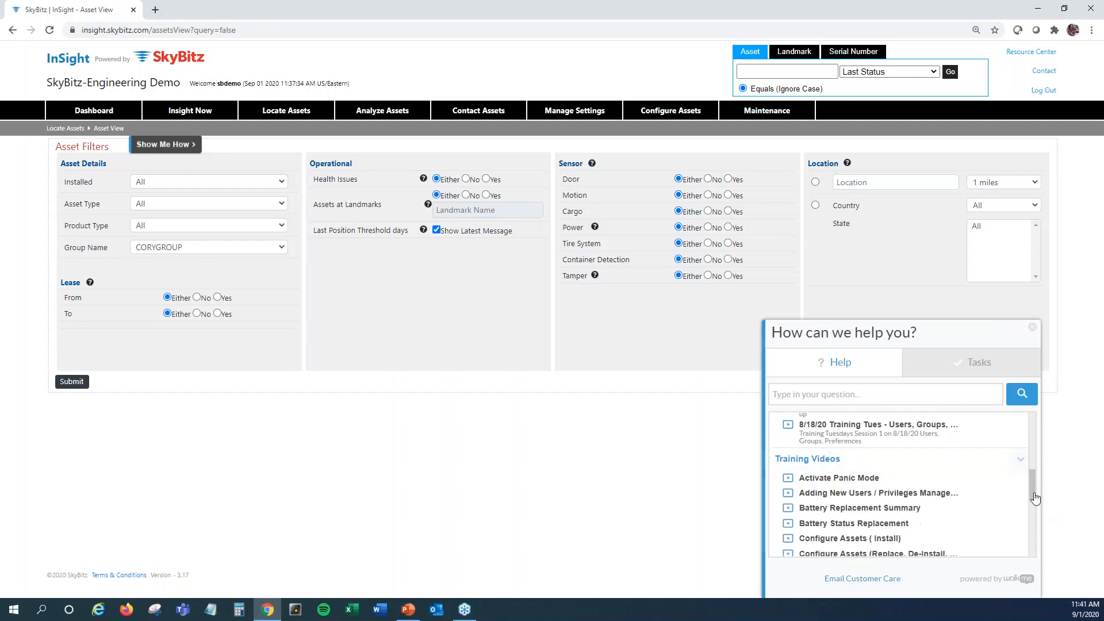
{"action": "left_click_drag", "start_coordinate": [1035, 500], "coordinate": [1035, 550]}
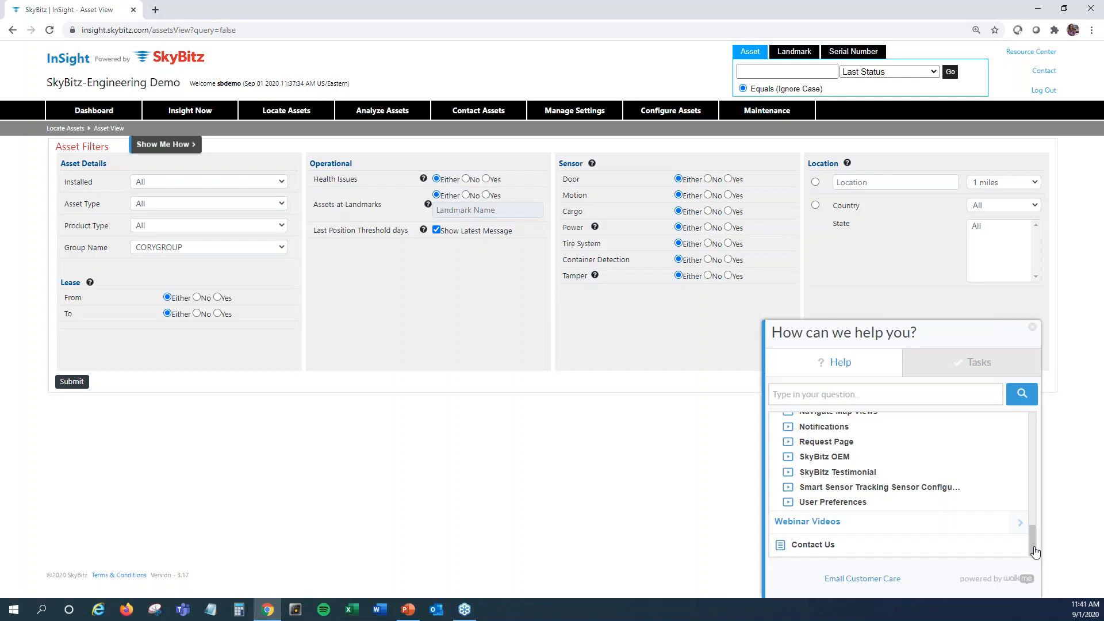
Expand the Webinar Videos help topic, look through its recordings, and close the Help widget
{"action": "left_click", "coordinate": [1021, 524]}
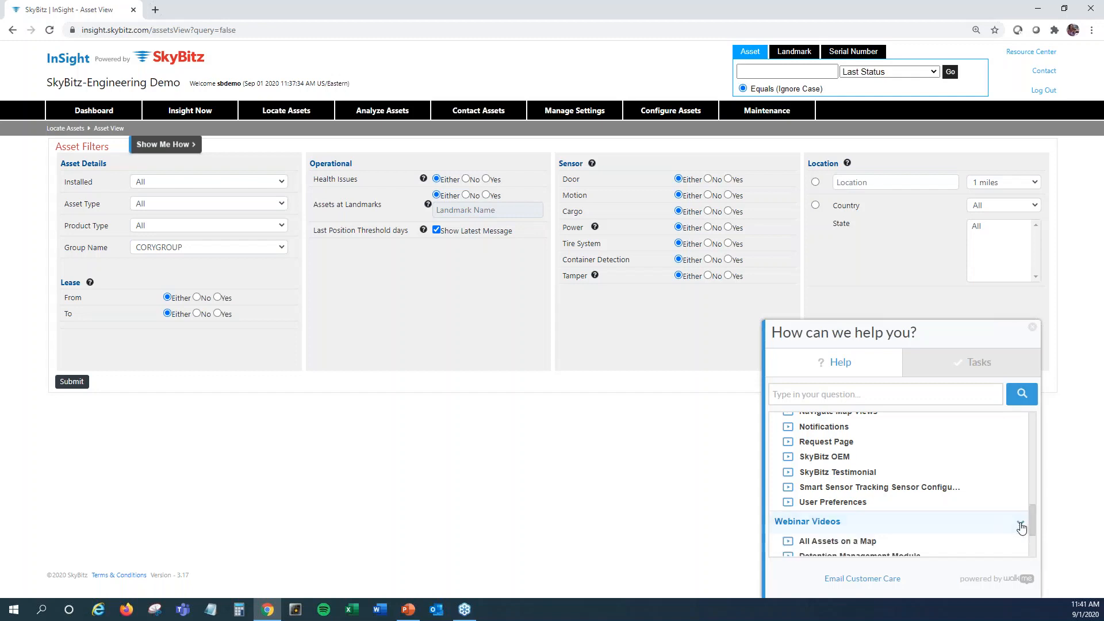
{"action": "left_click_drag", "start_coordinate": [1033, 518], "coordinate": [1033, 542]}
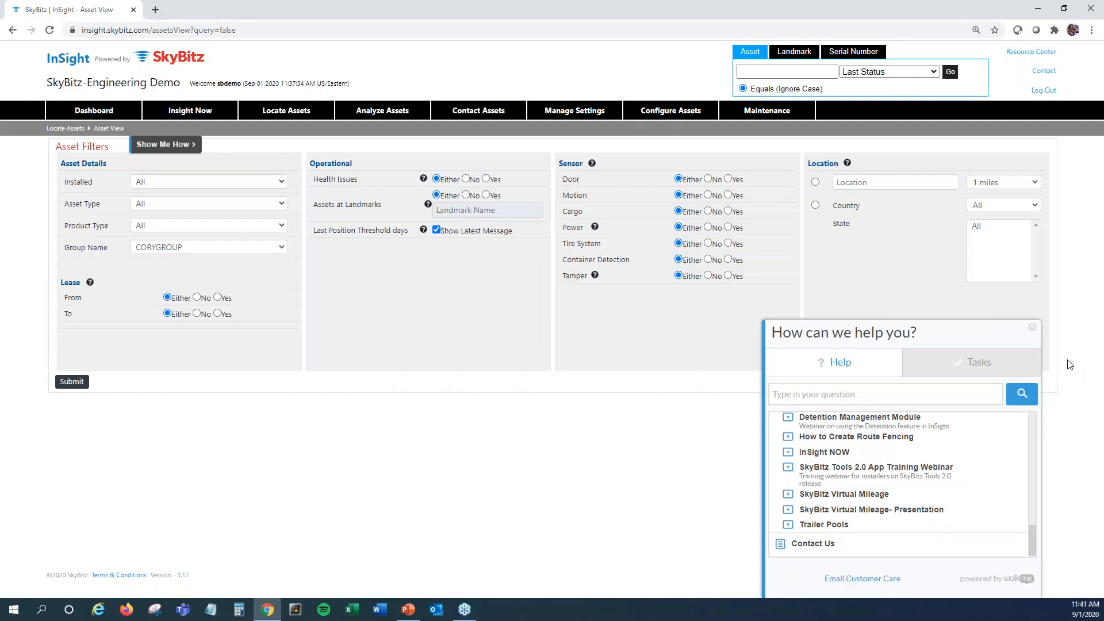
{"action": "left_click", "coordinate": [1032, 327]}
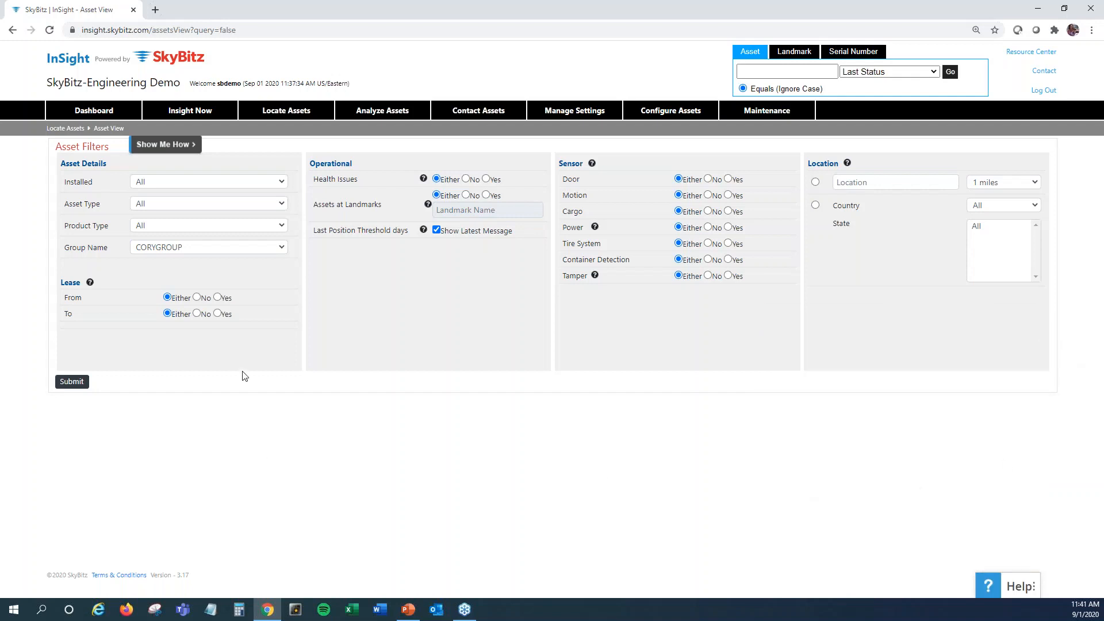
Follow the Show Me How walk-through for Asset View up to the filter-refinement hint, stop it, and reopen the asset filters
{"action": "left_click", "coordinate": [189, 154]}
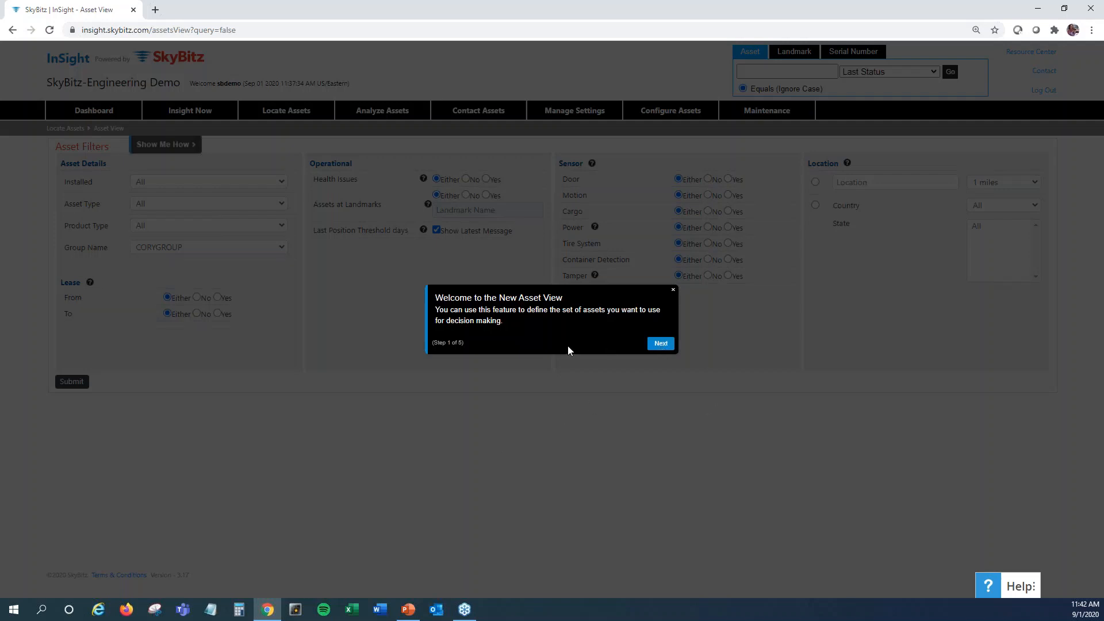
{"action": "left_click", "coordinate": [662, 344]}
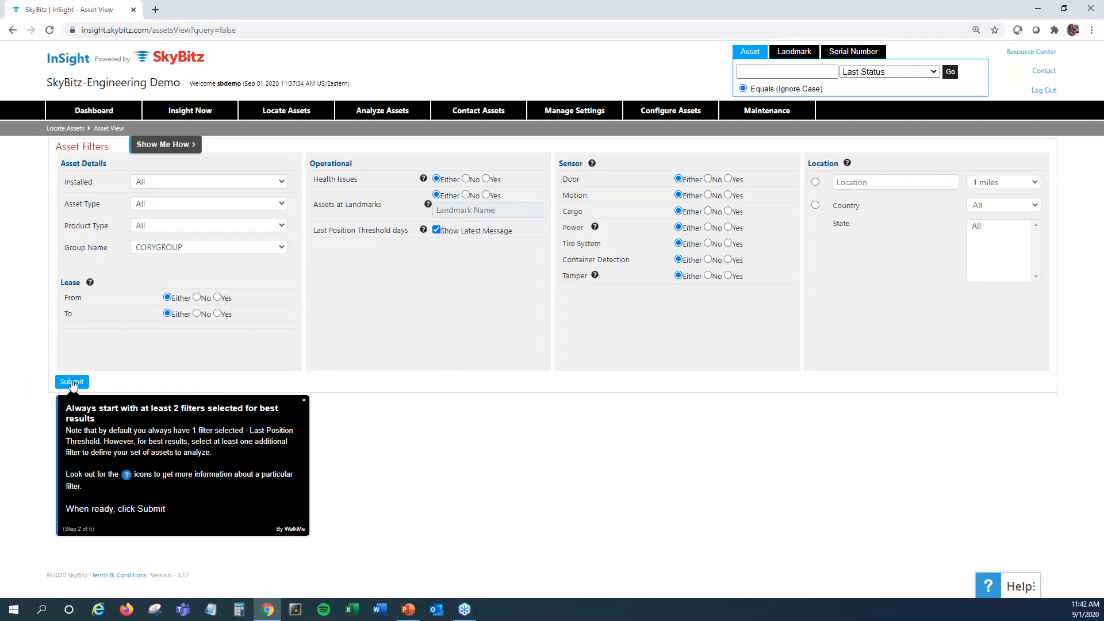
{"action": "left_click", "coordinate": [72, 382]}
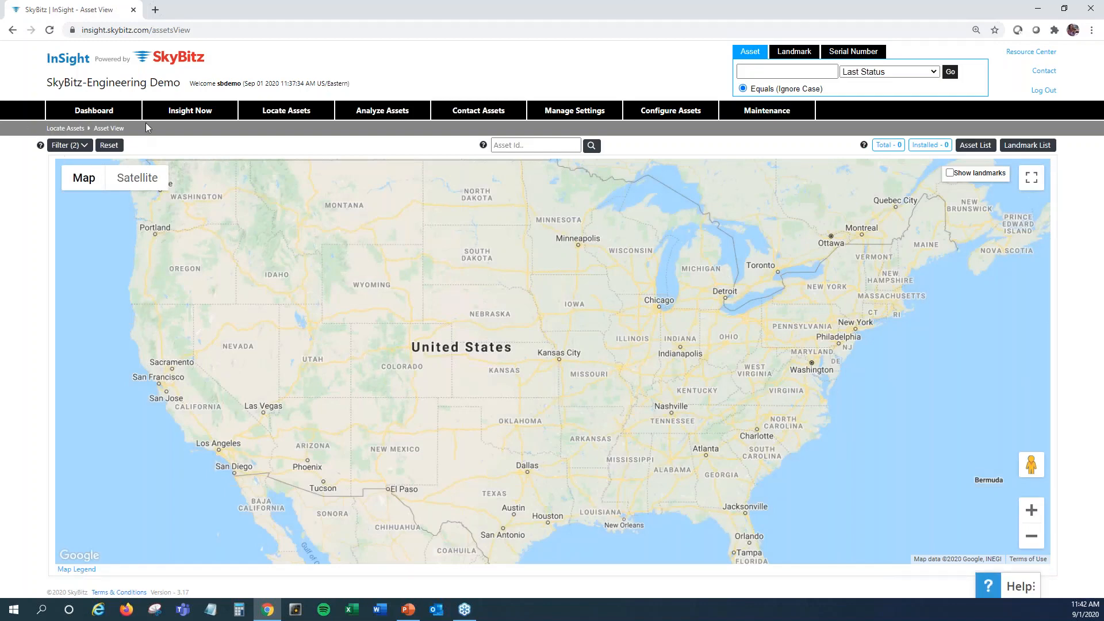
{"action": "mouse_move", "coordinate": [300, 119]}
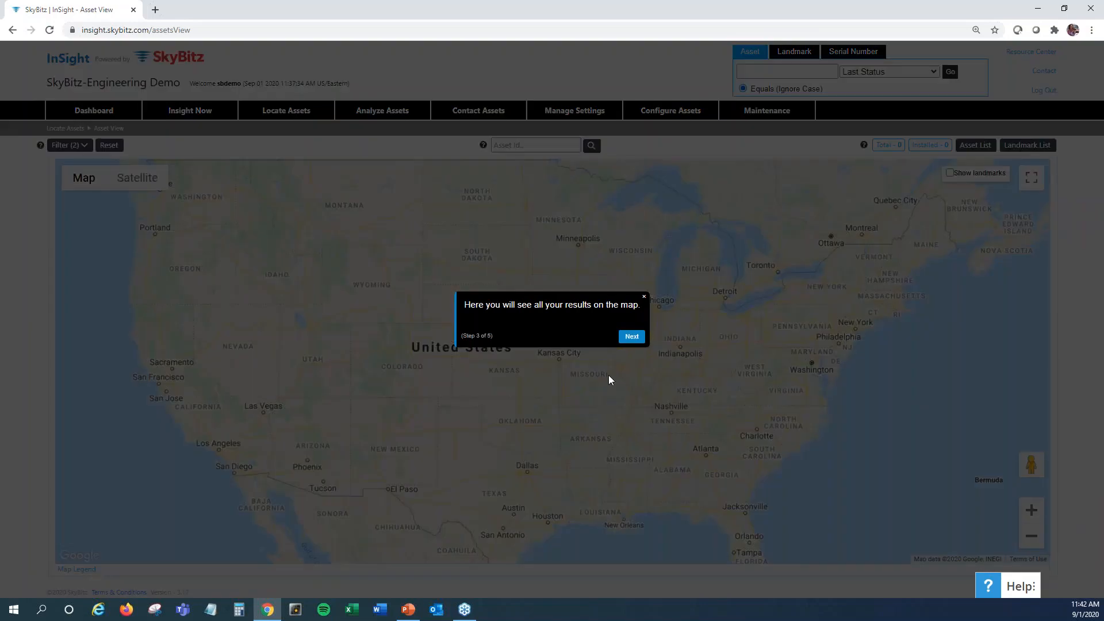
{"action": "left_click", "coordinate": [632, 338]}
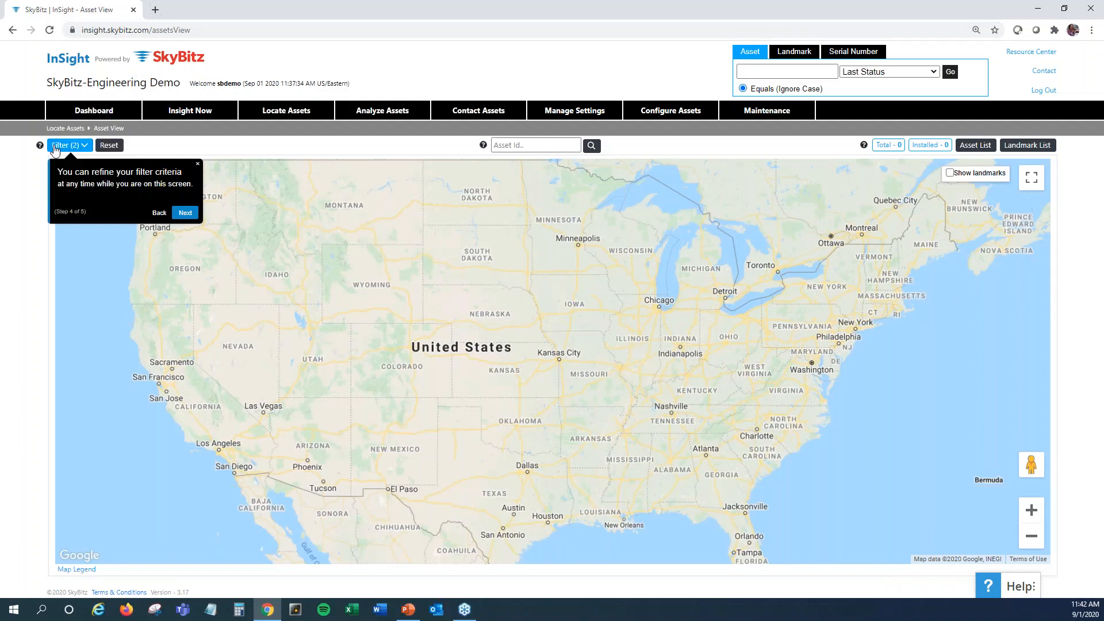
{"action": "left_click", "coordinate": [198, 166]}
{"action": "mouse_move", "coordinate": [267, 112]}
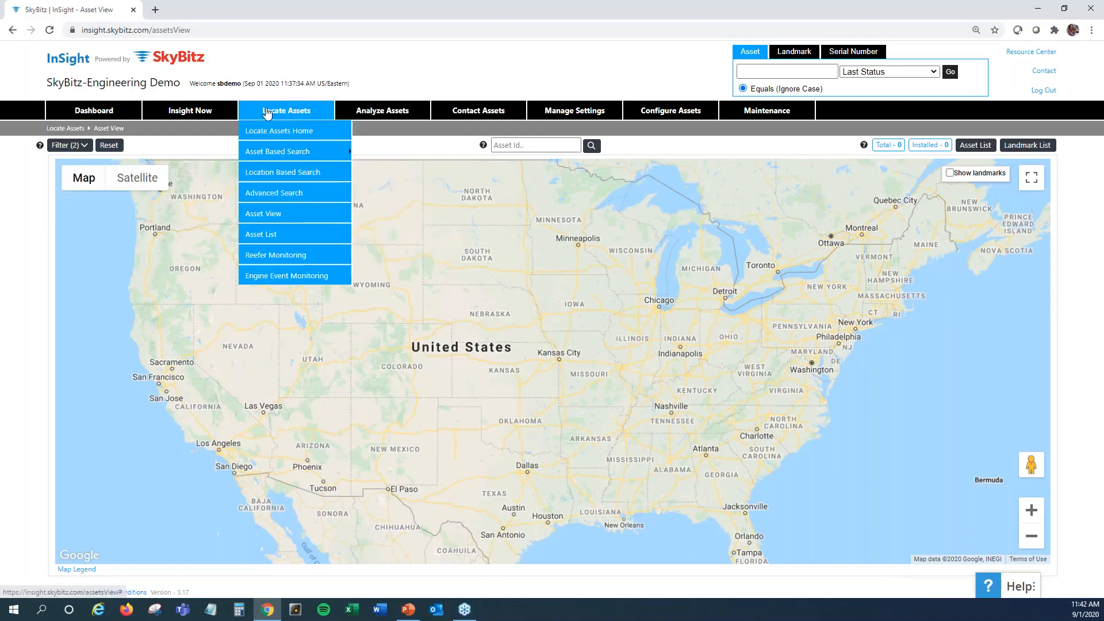
{"action": "left_click", "coordinate": [264, 217]}
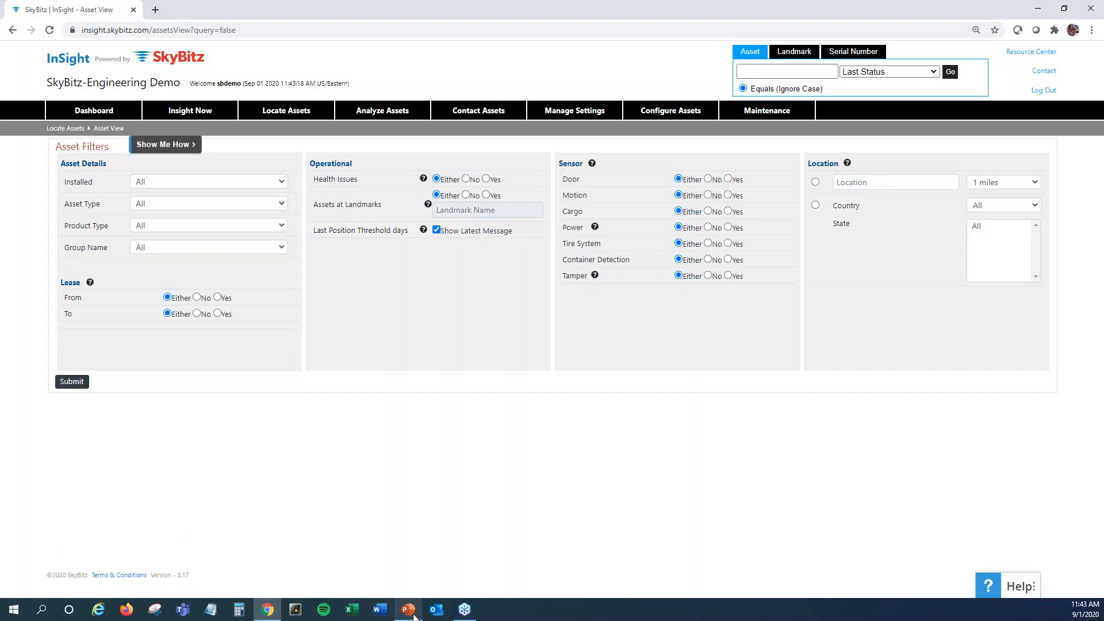
Switch to the training tuesdays ppt presentation in PowerPoint and show its Thank you slide
{"action": "mouse_move", "coordinate": [413, 614]}
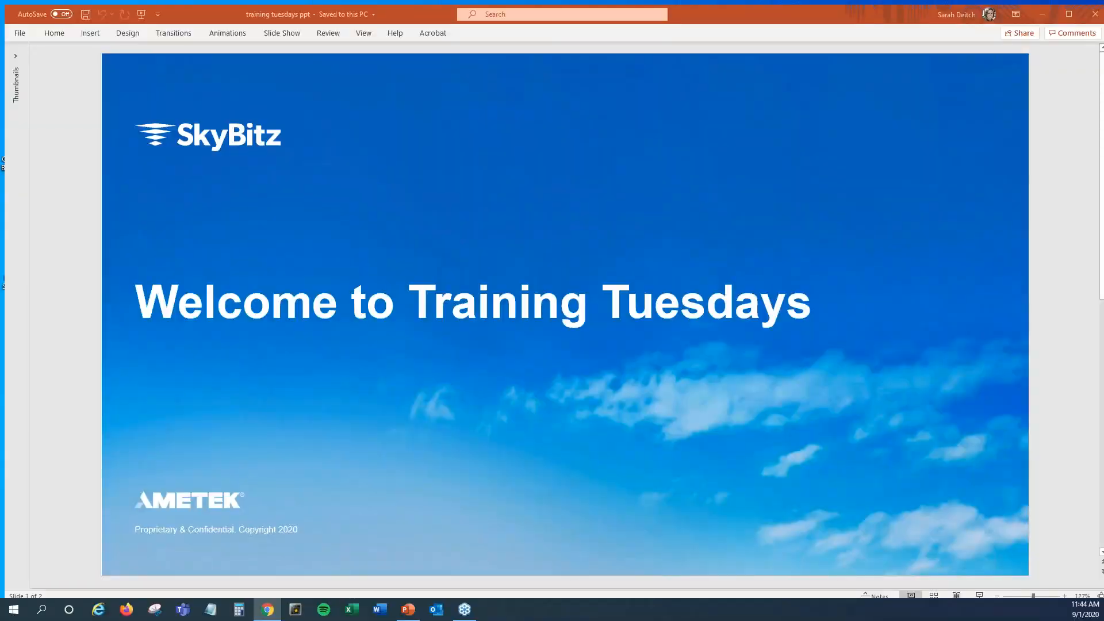
{"action": "left_click", "coordinate": [409, 561]}
{"action": "scroll", "coordinate": [278, 327], "scroll_direction": "down", "scroll_amount": 1}
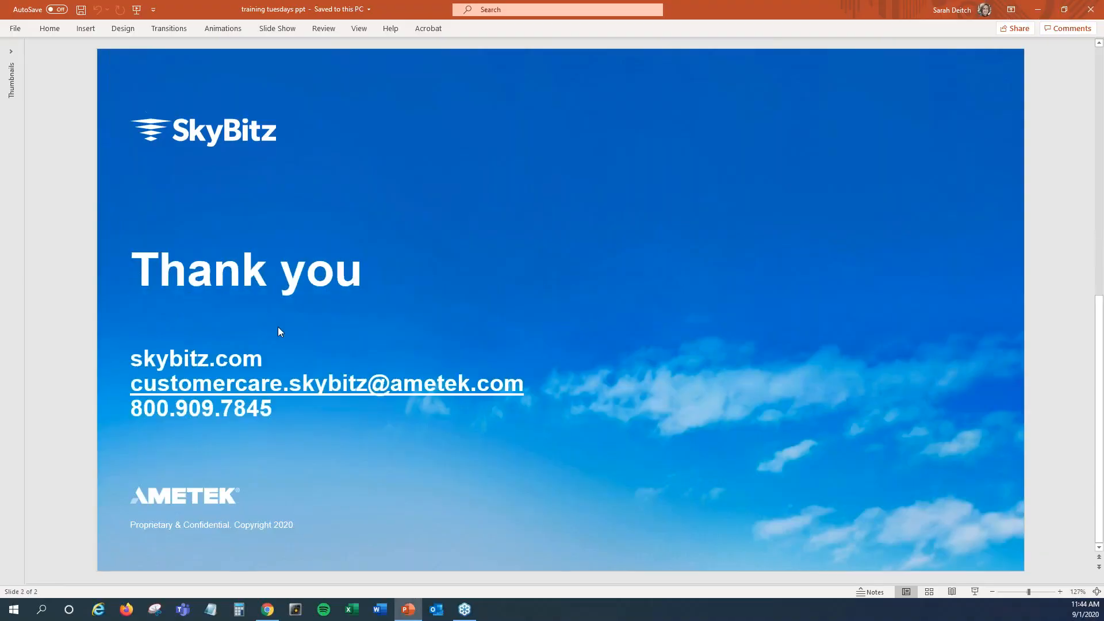